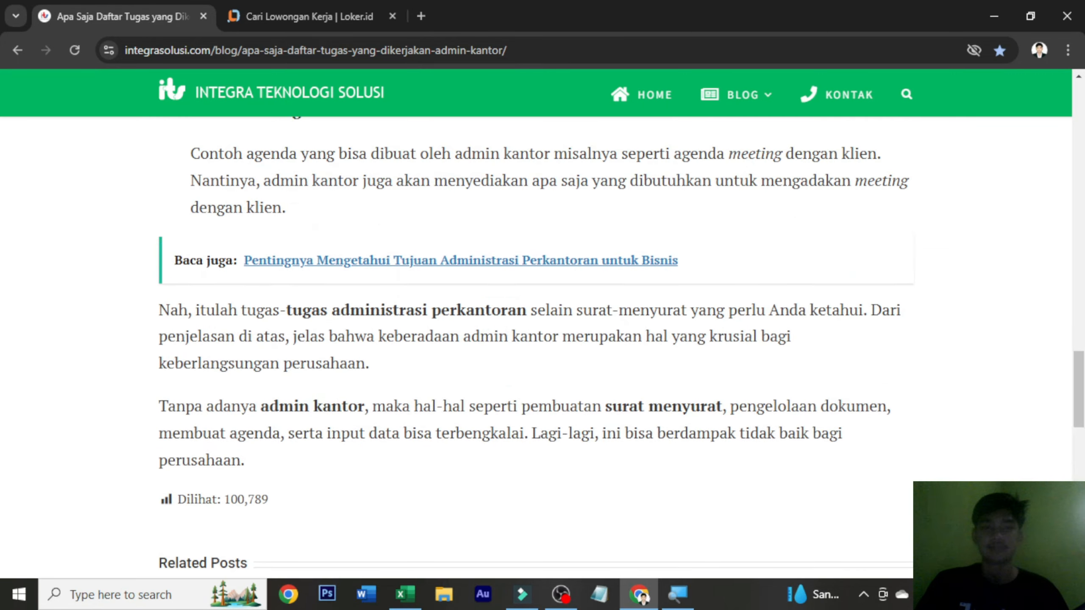
- Skim the article on office admin tasks, close it, and browse the admin job vacancies on Loker.id
scroll(543, 325, up, 9)
scroll(543, 325, up, 20)
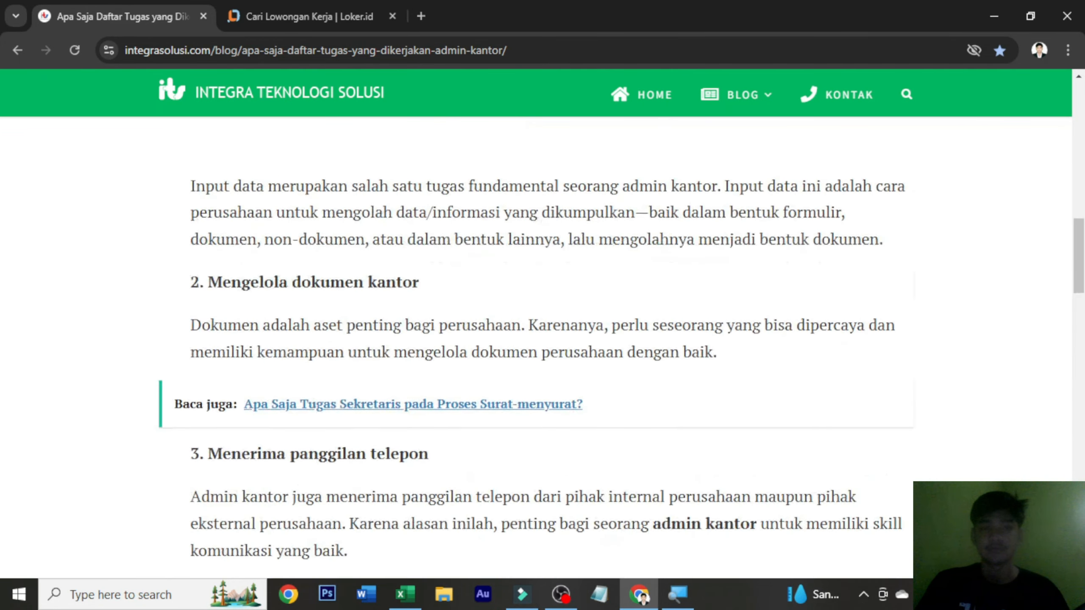
click(307, 16)
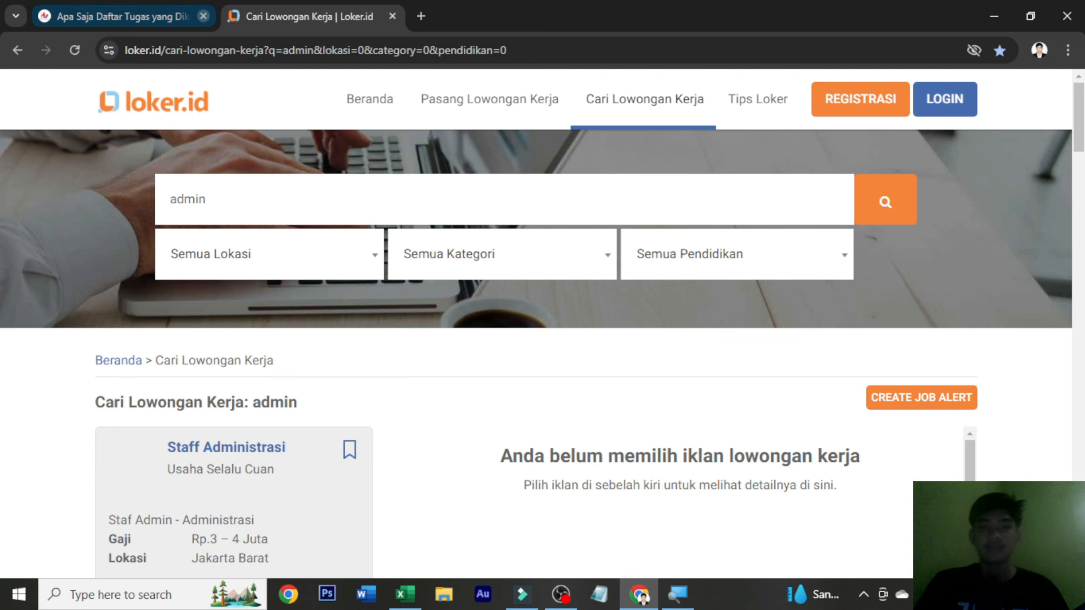
click(204, 16)
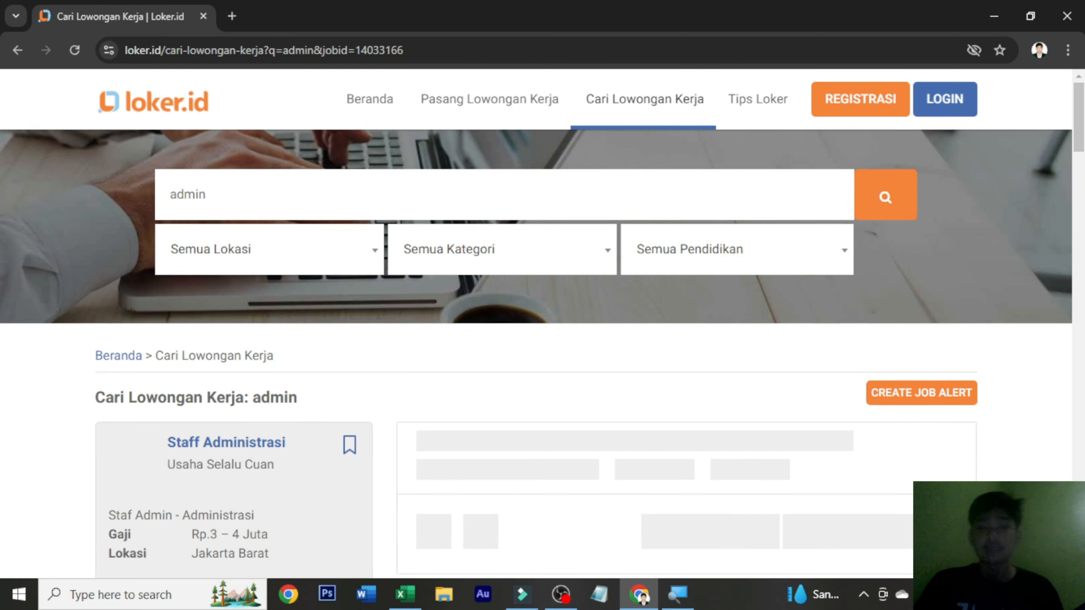
scroll(234, 342, down, 10)
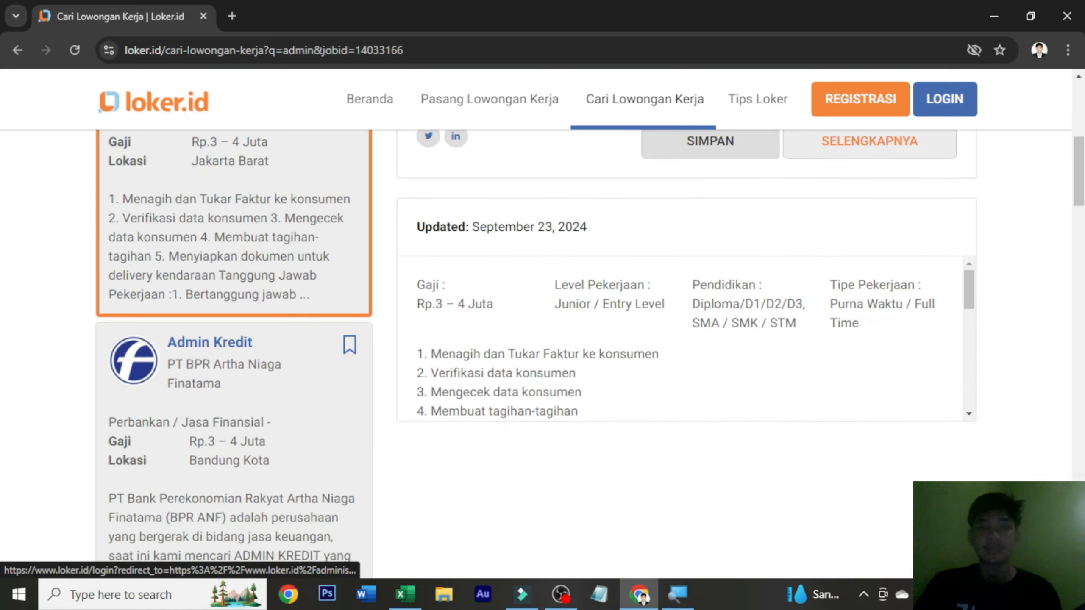
scroll(243, 360, down, 10)
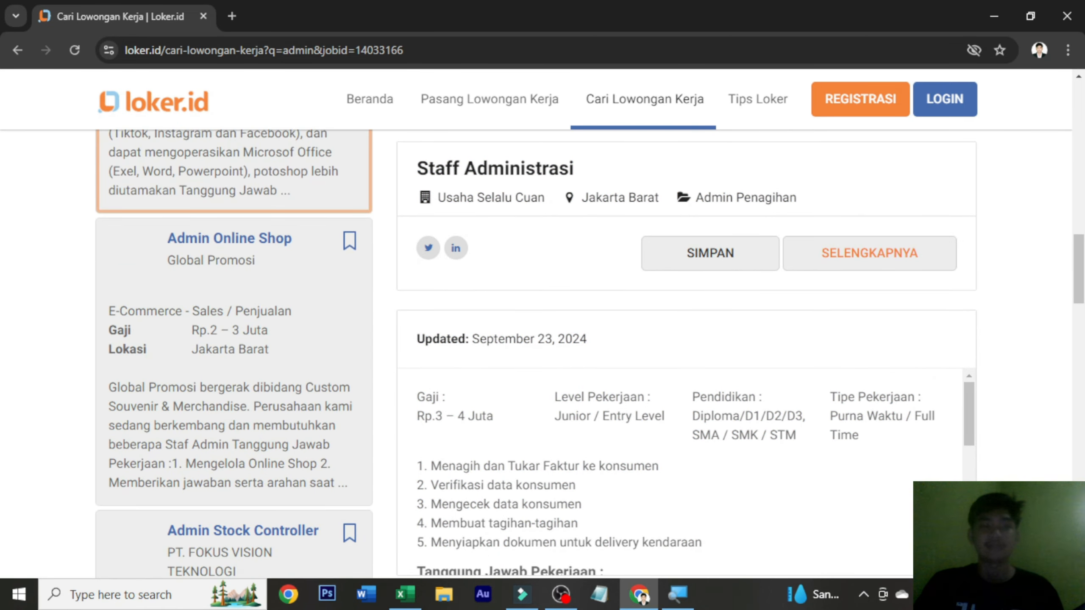
scroll(243, 360, down, 5)
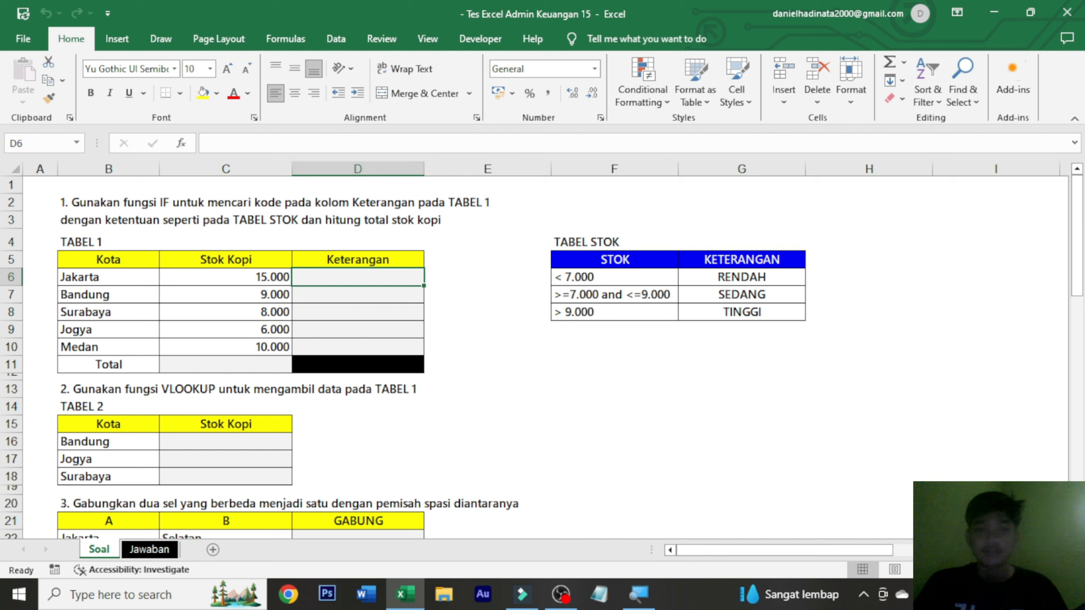
- Look through the seven test questions on the Soal sheet of the Excel workbook Tes Excel Admin Keuangan 15
click(368, 211)
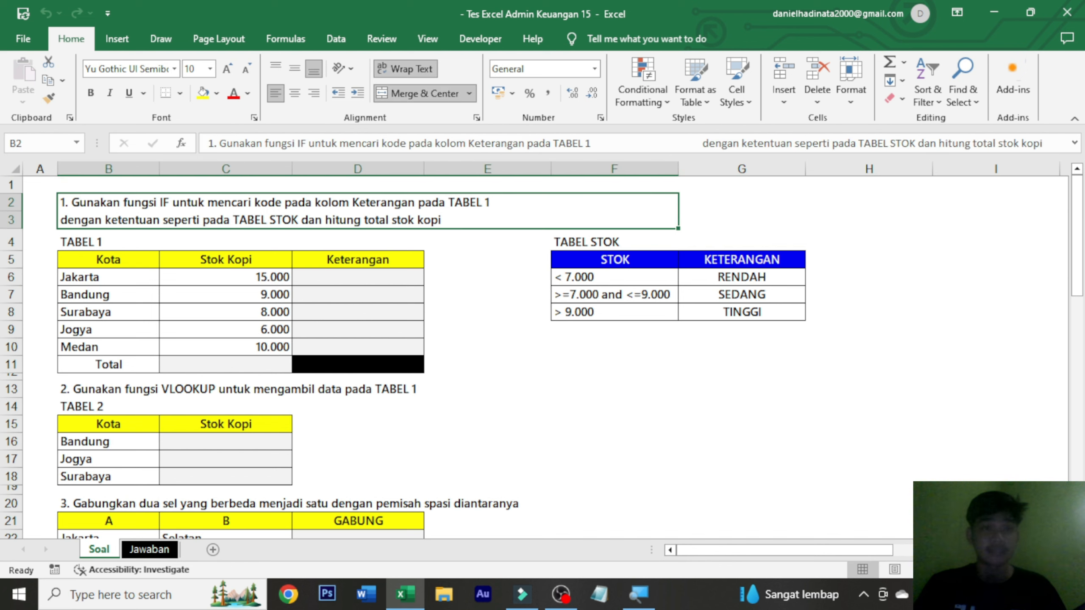
click(487, 241)
click(470, 214)
scroll(542, 357, down, 12)
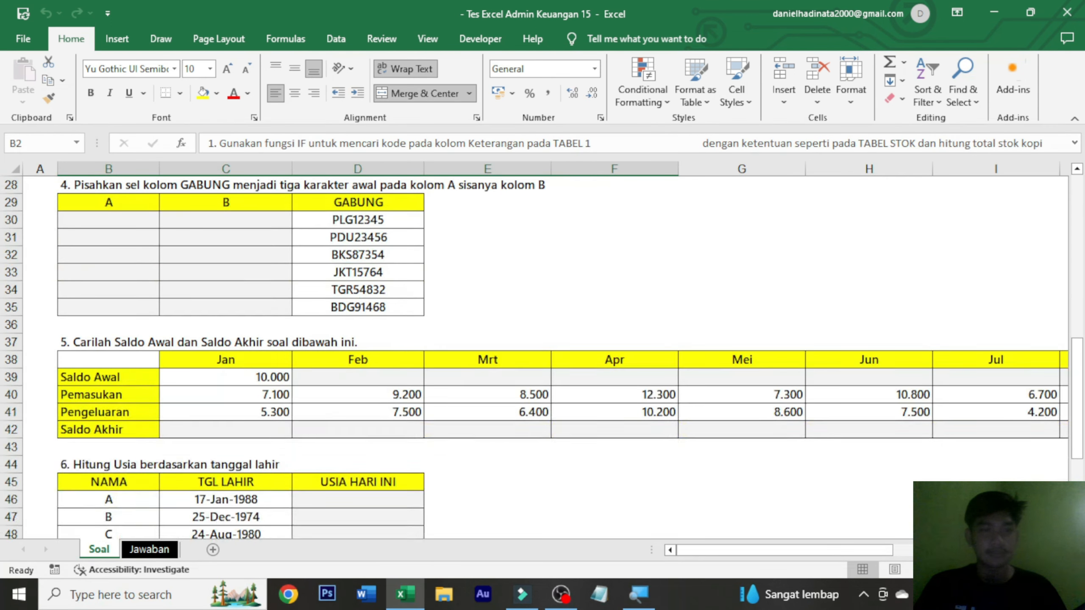
scroll(542, 357, down, 2)
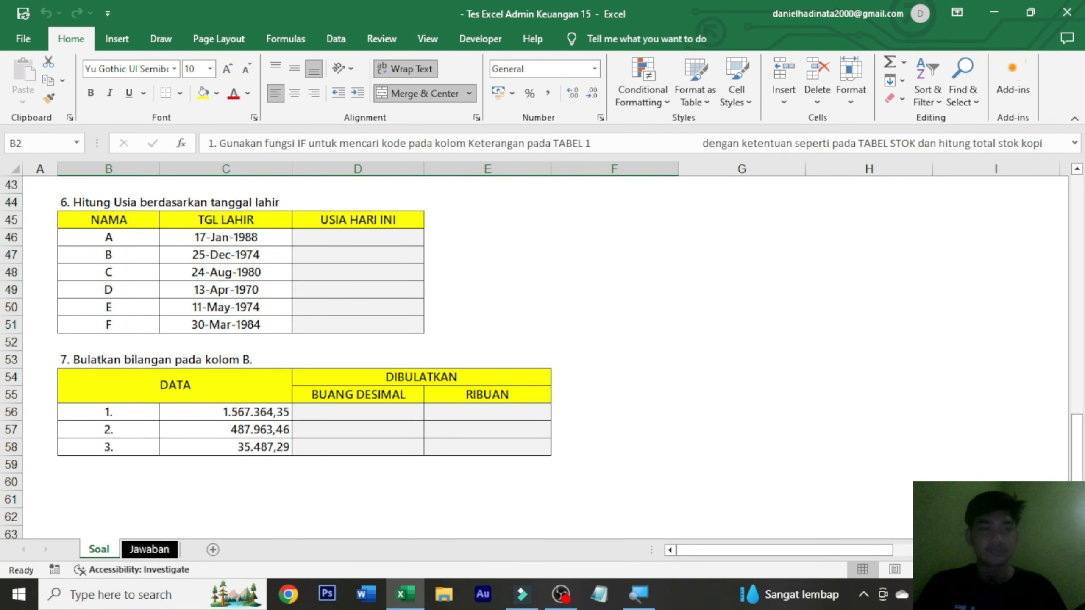
scroll(541, 357, up, 14)
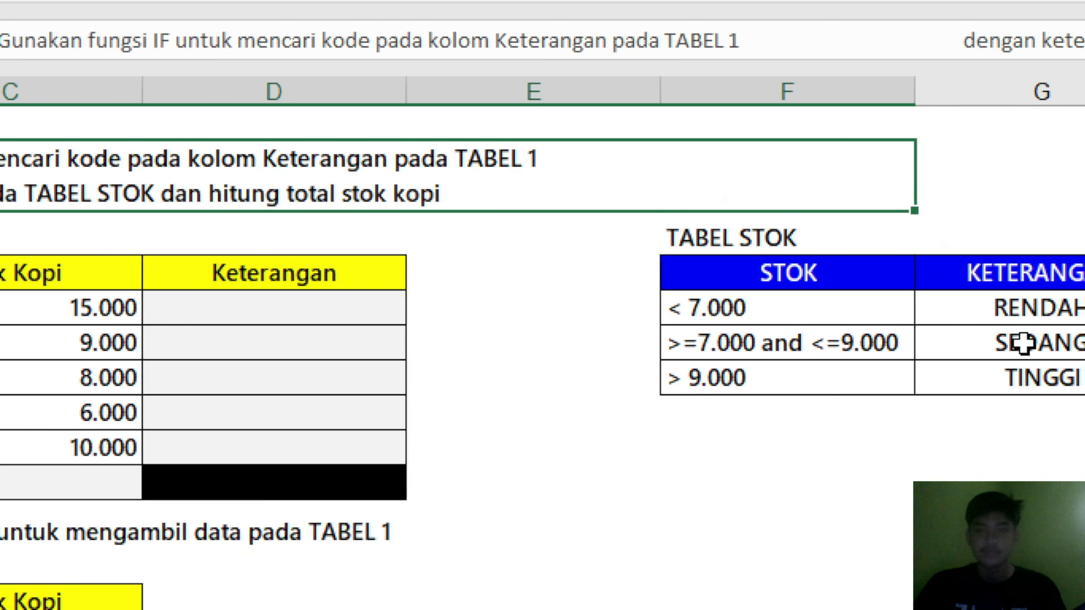
- Examine question 1 by comparing TABEL STOK with the empty Keterangan and Total cells of TABEL 1
drag(764, 277, 773, 308)
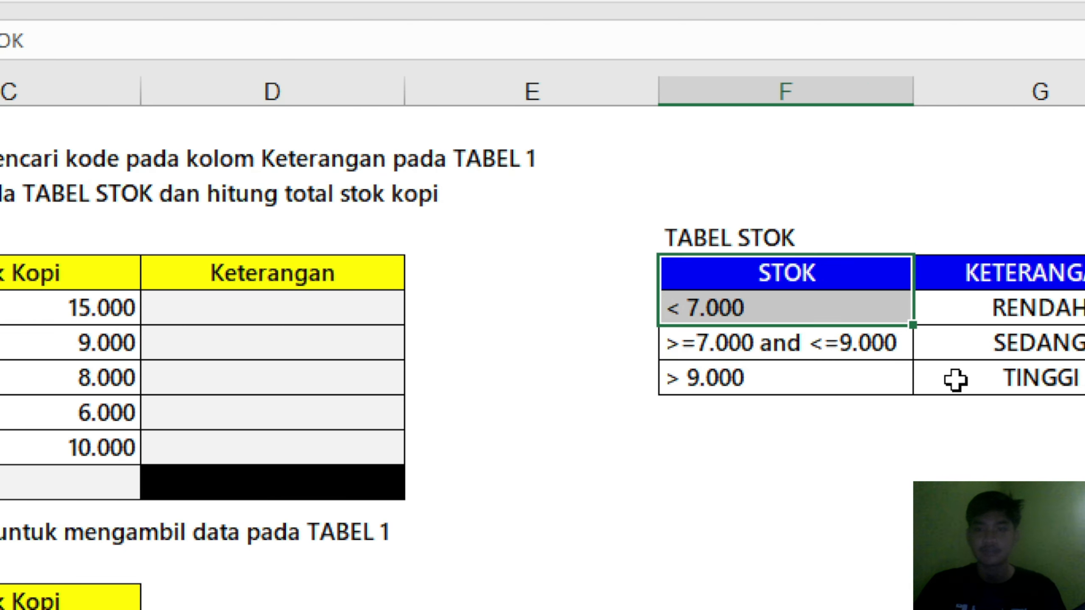
click(216, 376)
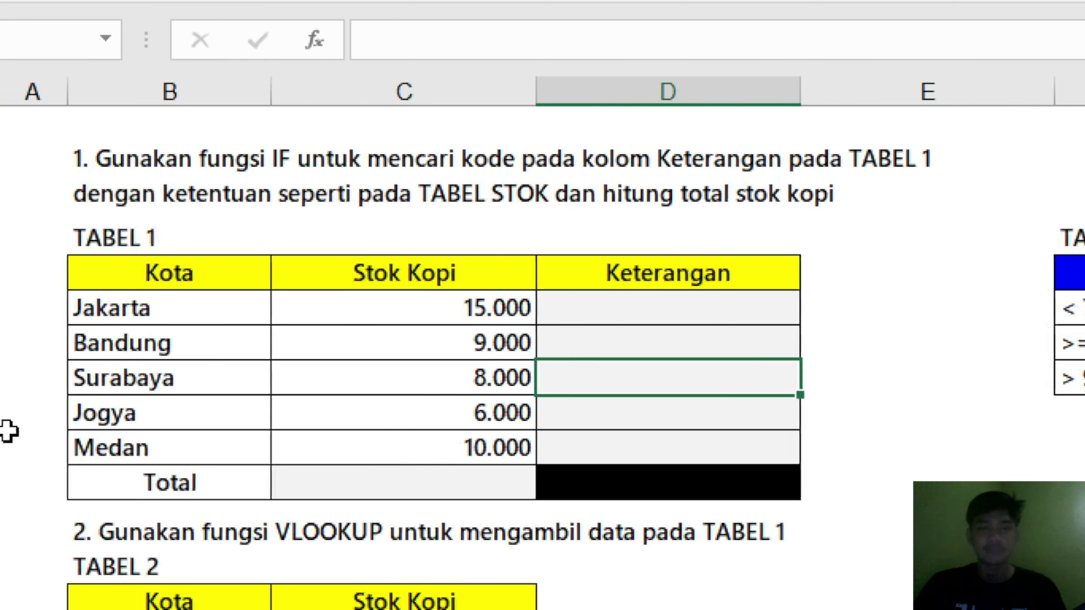
click(423, 486)
drag(625, 318, 635, 441)
click(705, 318)
drag(941, 274, 884, 380)
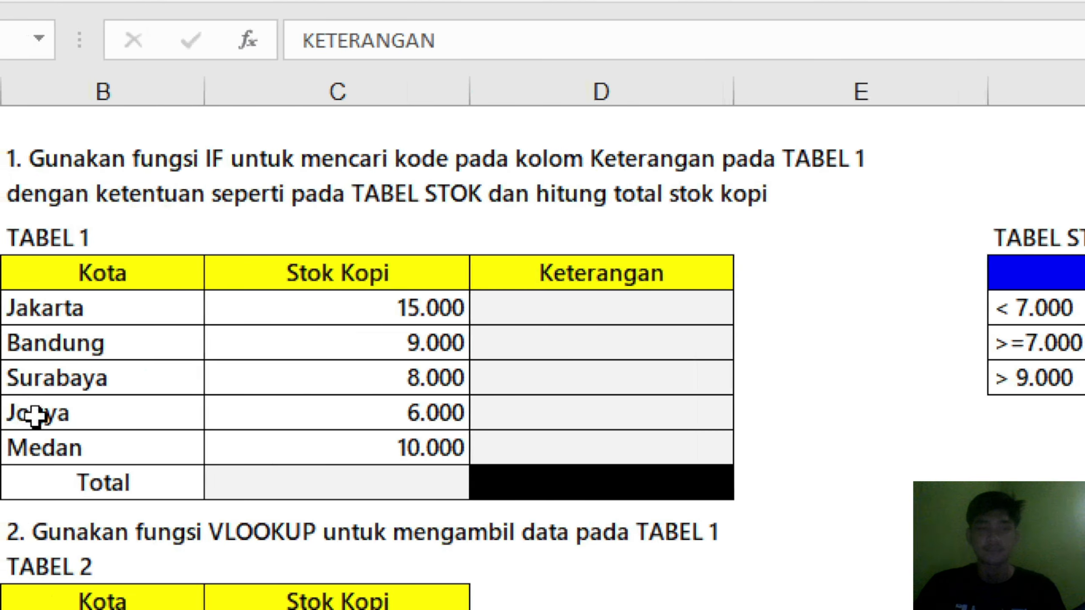
- Total the Stok Kopi column of TABEL 1 in C11 with =SUM(C6:C10) and apply comma style to the result
click(337, 486)
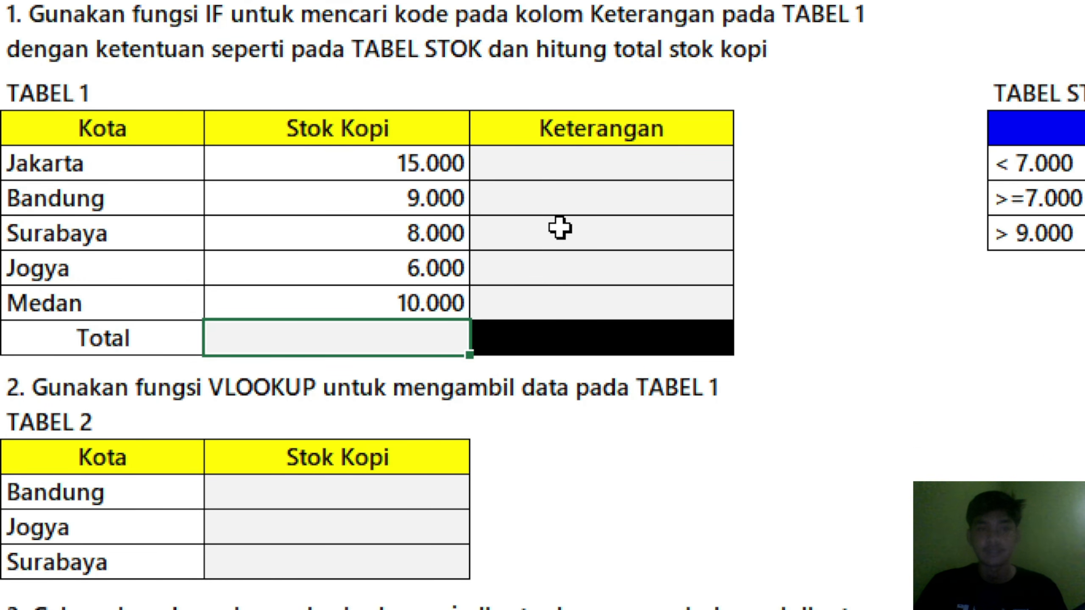
text(=)
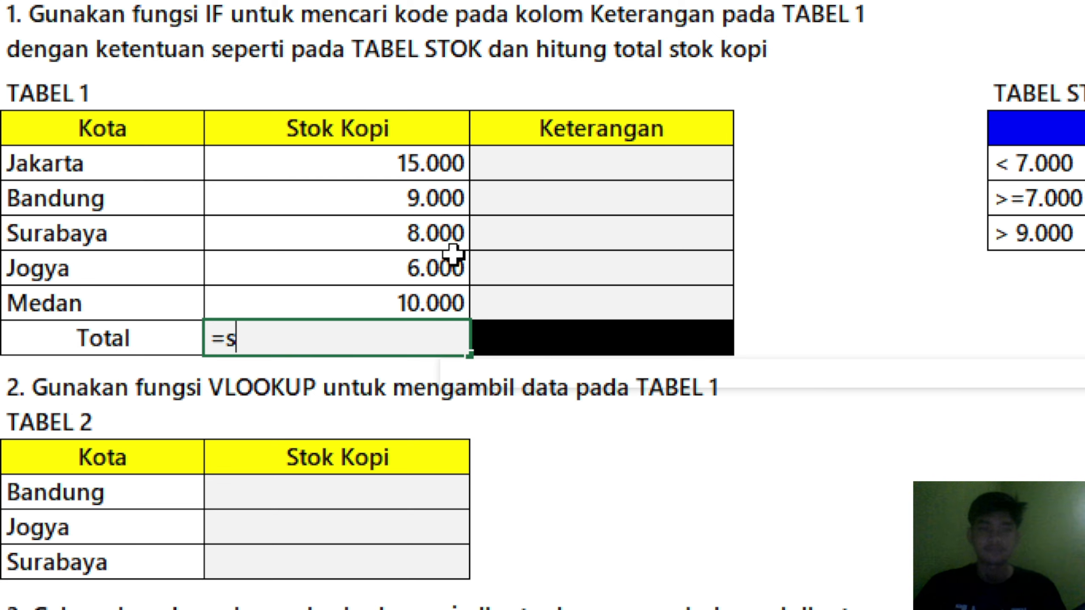
text(sum)
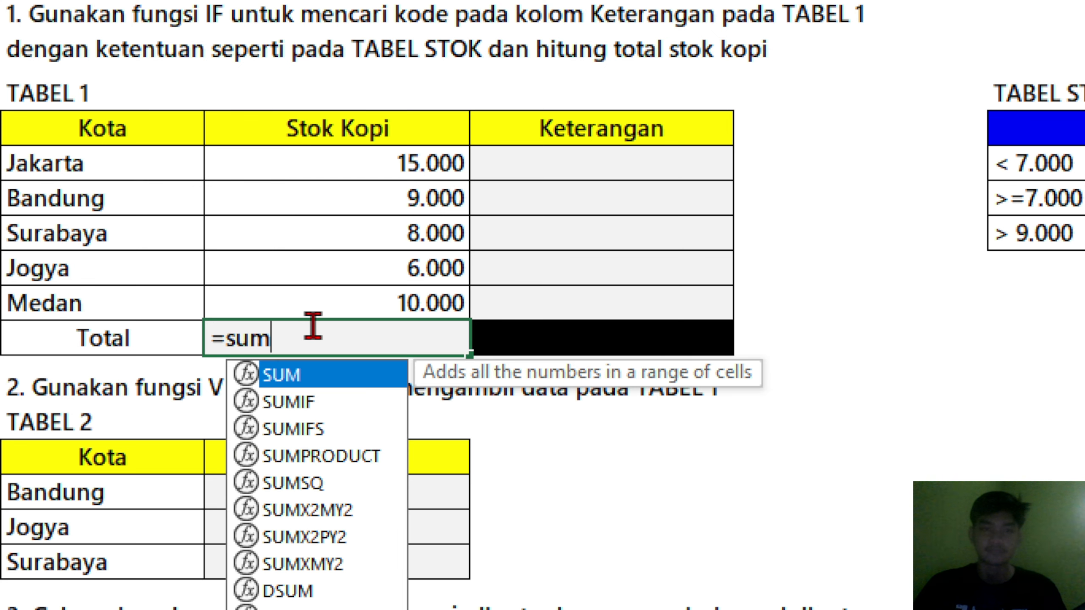
key(Tab)
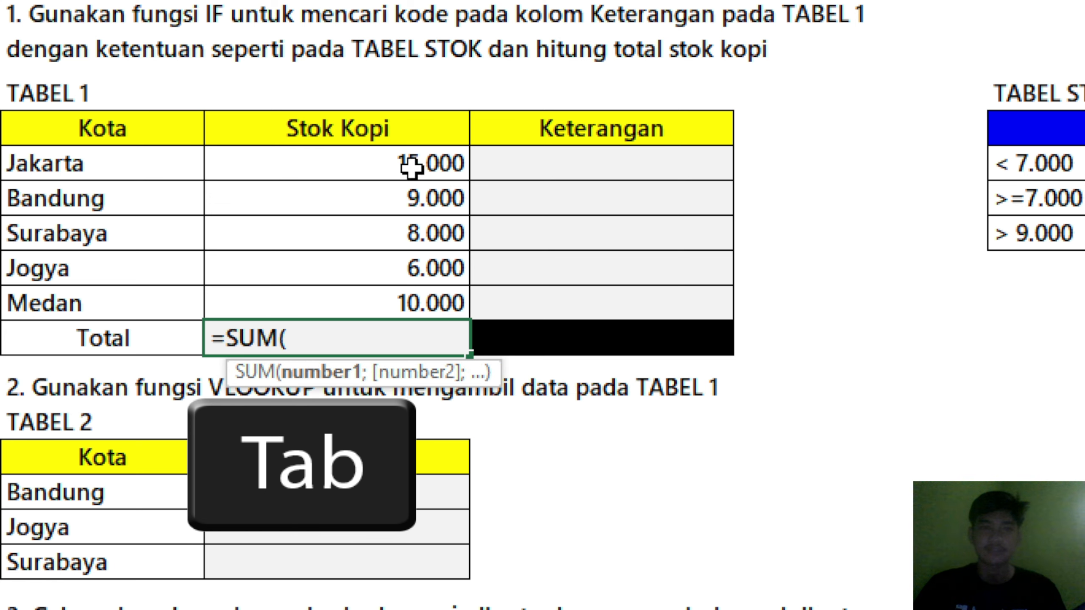
drag(408, 166, 380, 294)
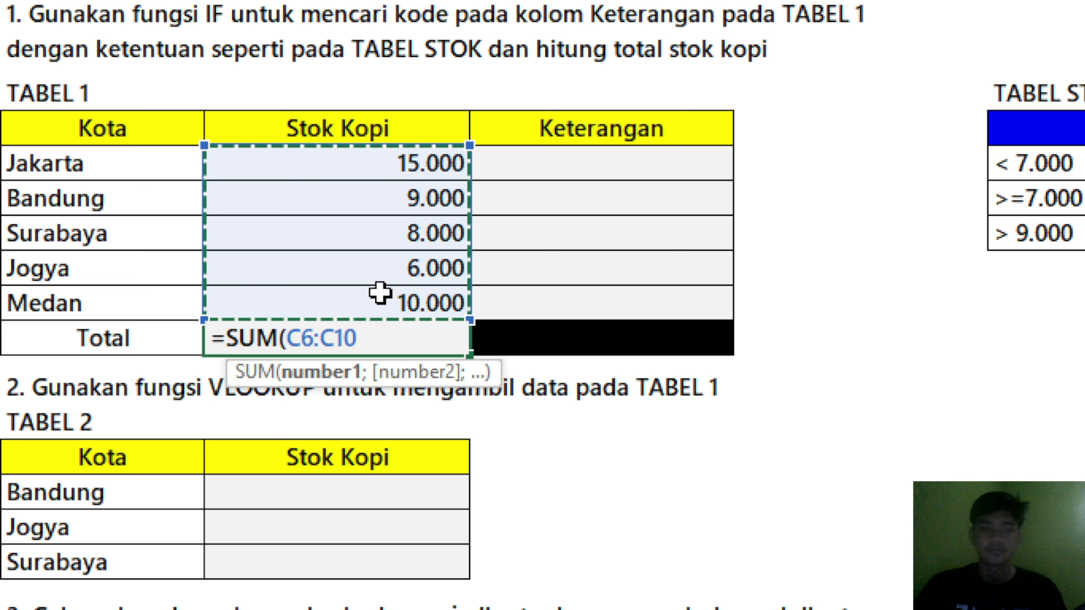
text())
key(Return)
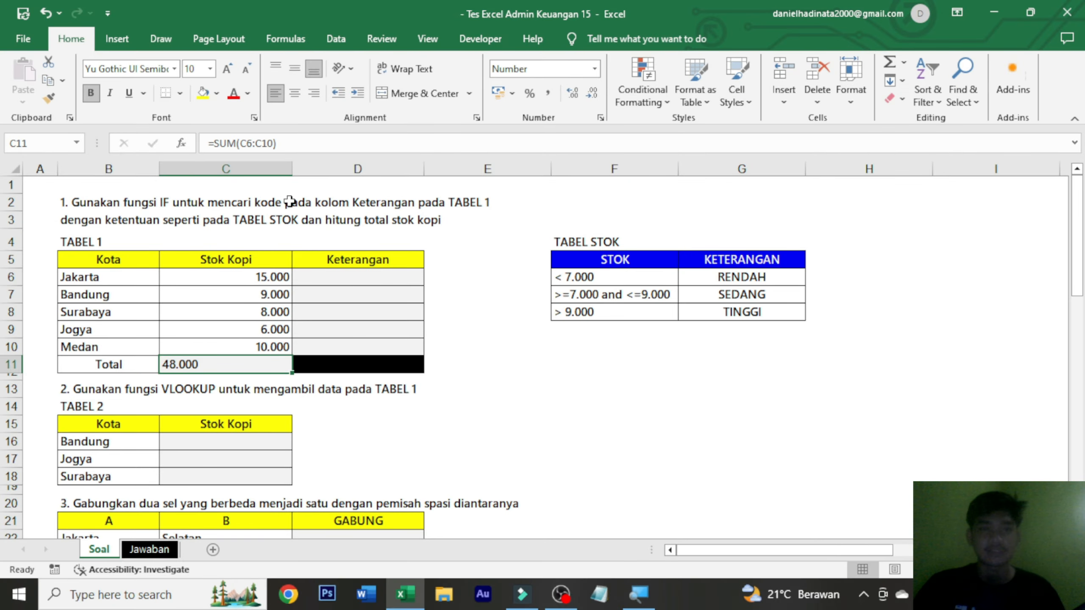
click(548, 93)
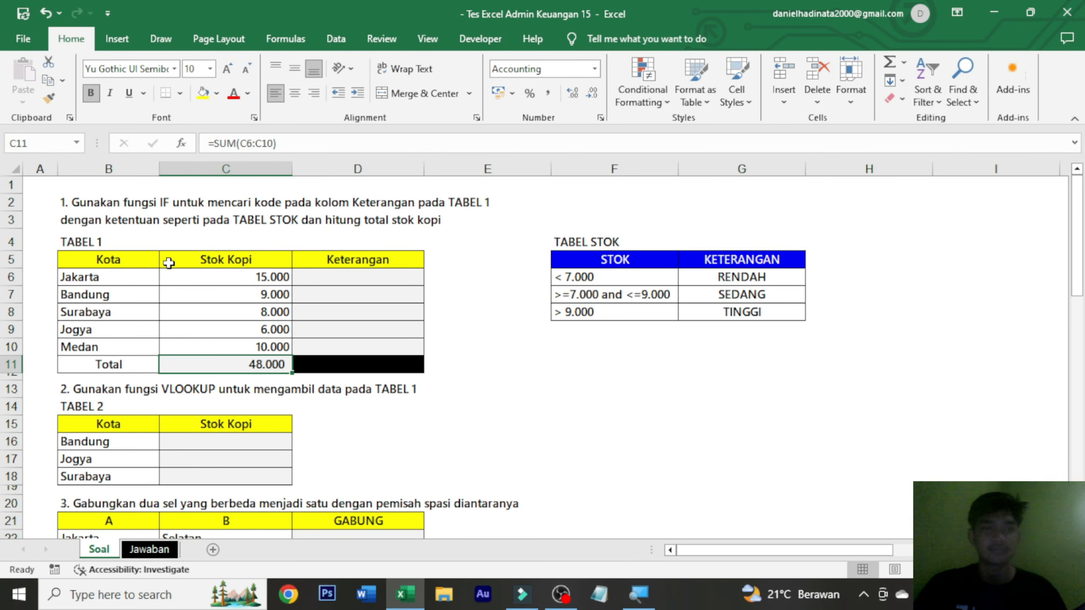
- Examine each stock condition in TABEL STOK and its matching RENDAH, SEDANG or TINGGI label for the Keterangan formula
click(345, 276)
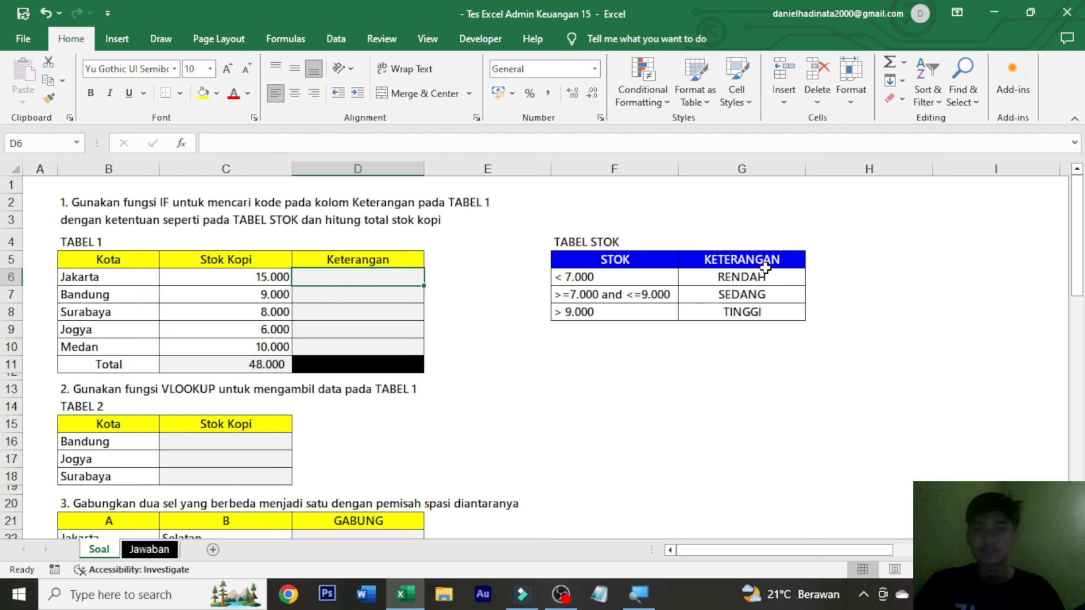
drag(765, 267, 759, 311)
click(754, 278)
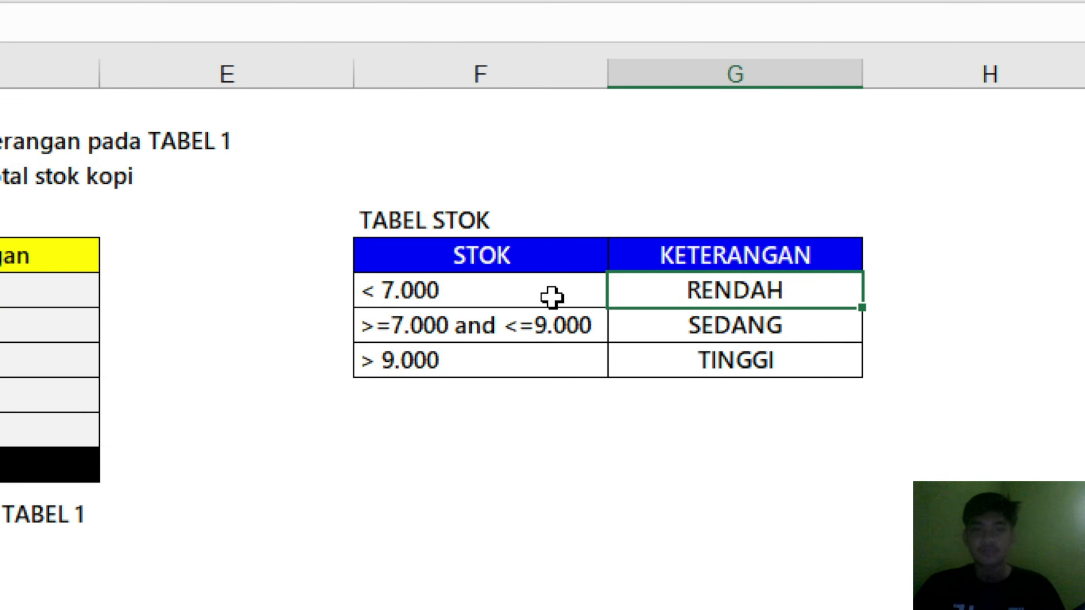
click(552, 297)
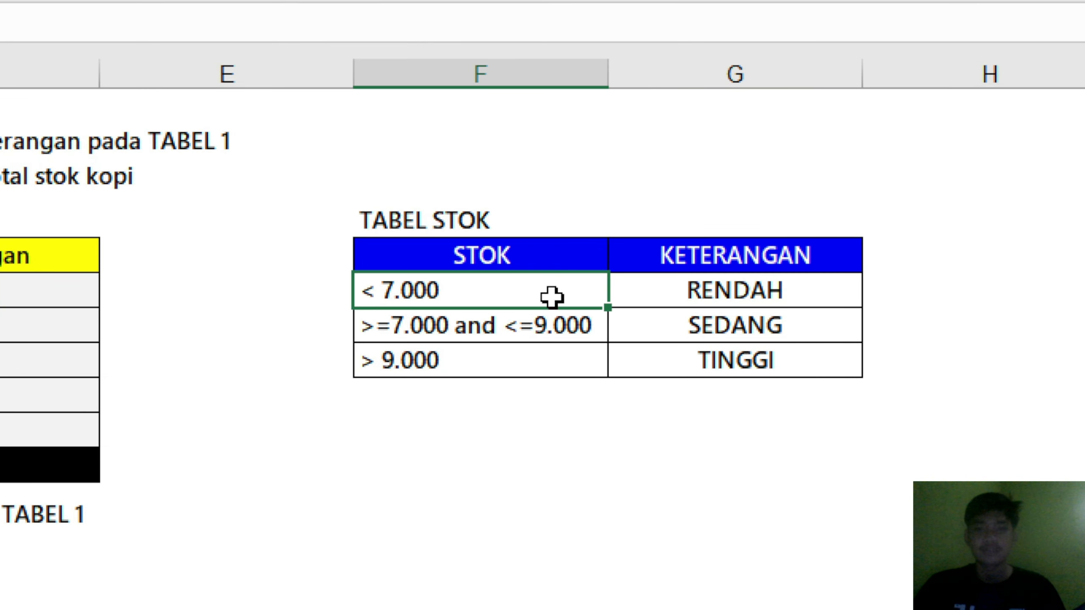
click(784, 282)
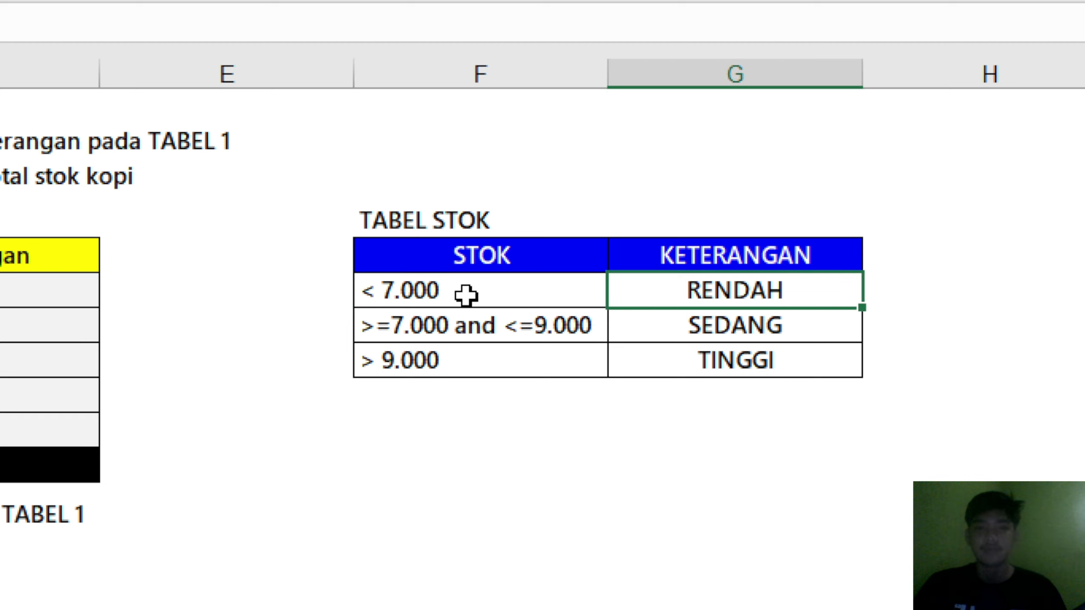
click(454, 324)
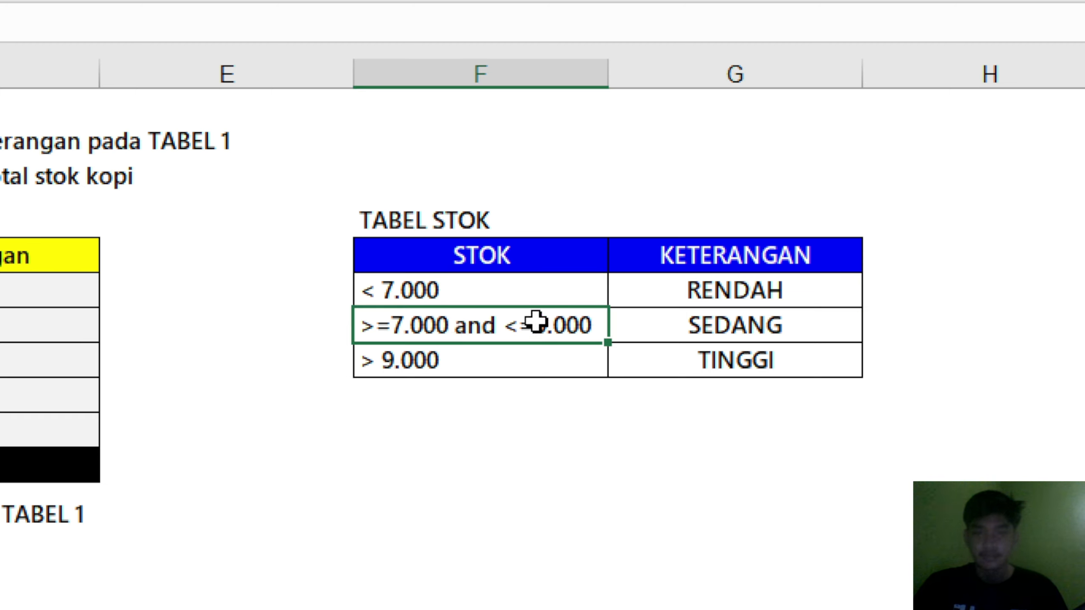
click(726, 336)
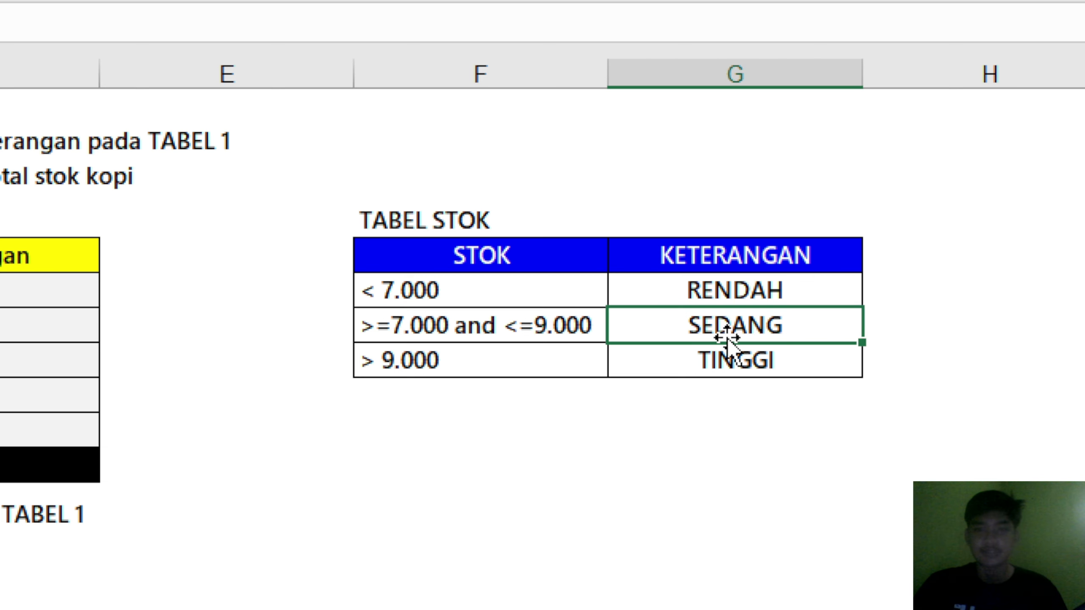
click(475, 367)
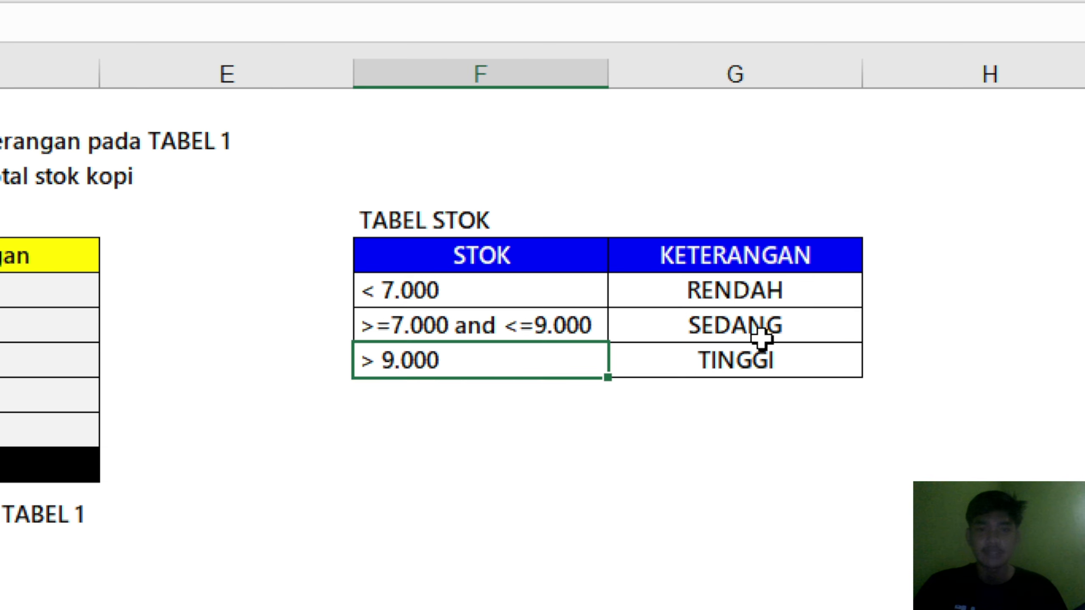
click(771, 368)
- Begin the Keterangan formula for Jakarta in D6 with =IF(C6<7000;"RENDAH"; as the first stock condition
click(261, 281)
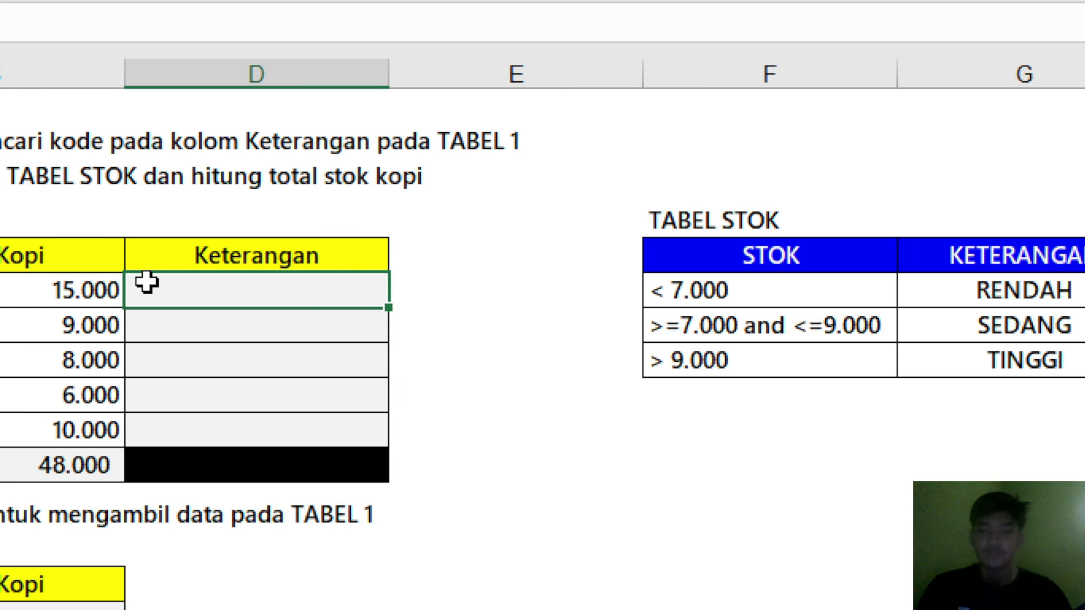
text(=IF()
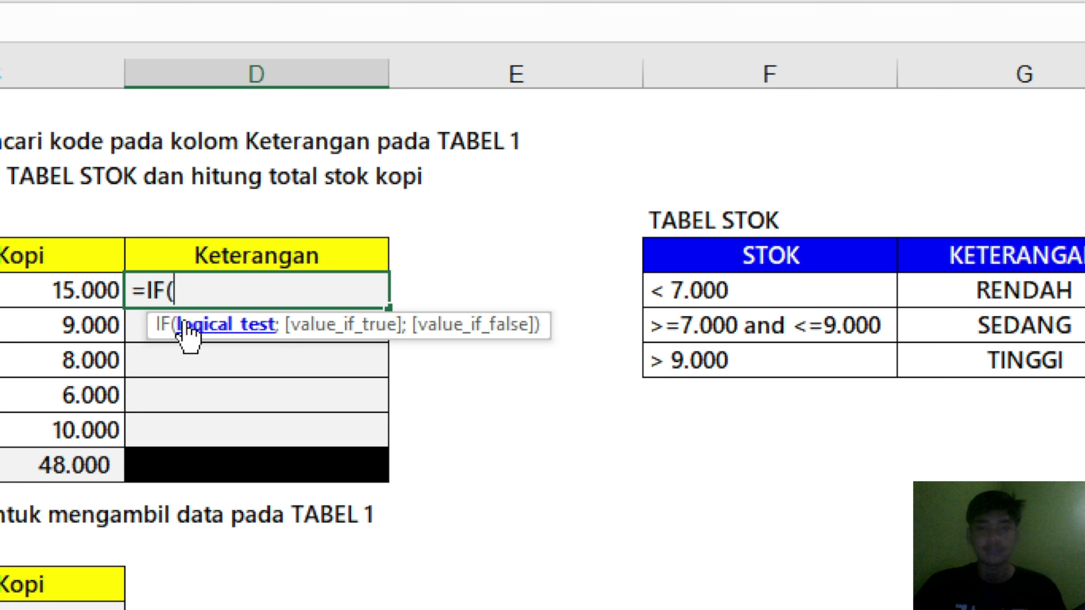
click(250, 299)
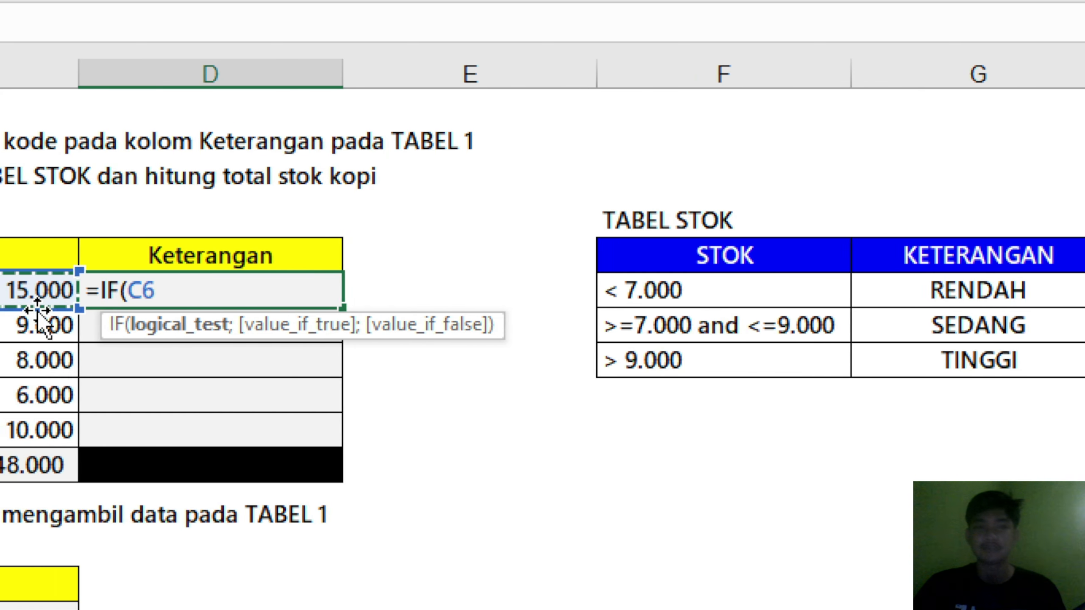
text(<)
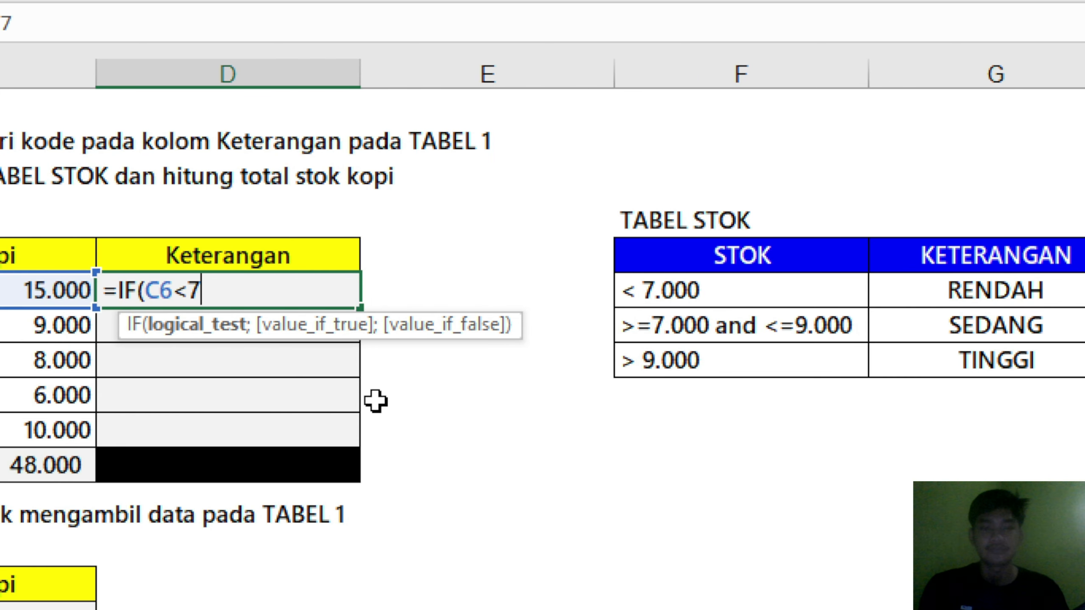
text(7000;)
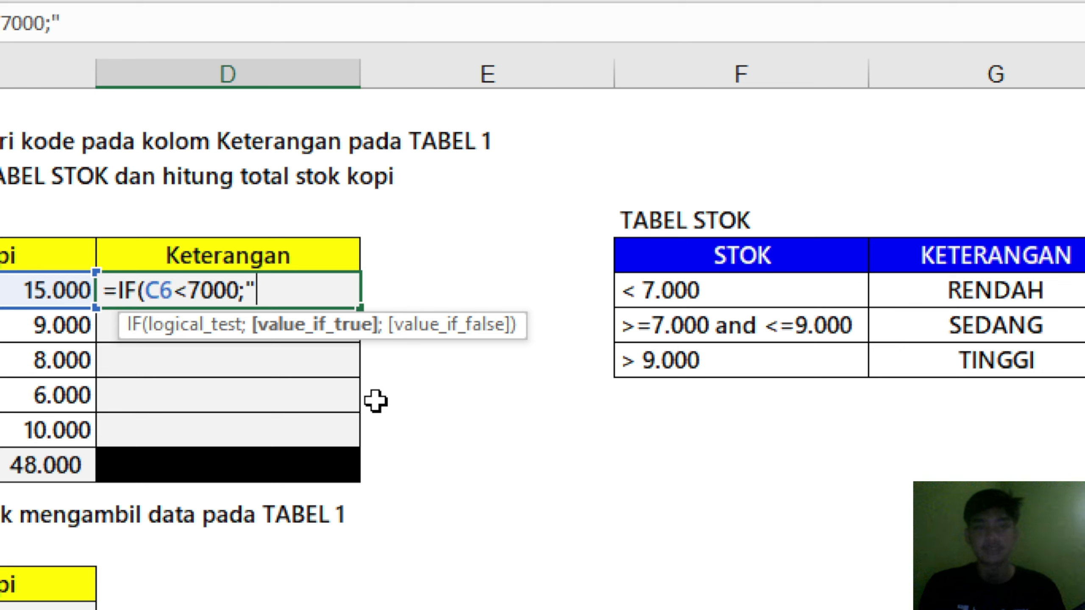
text("RENDAH)
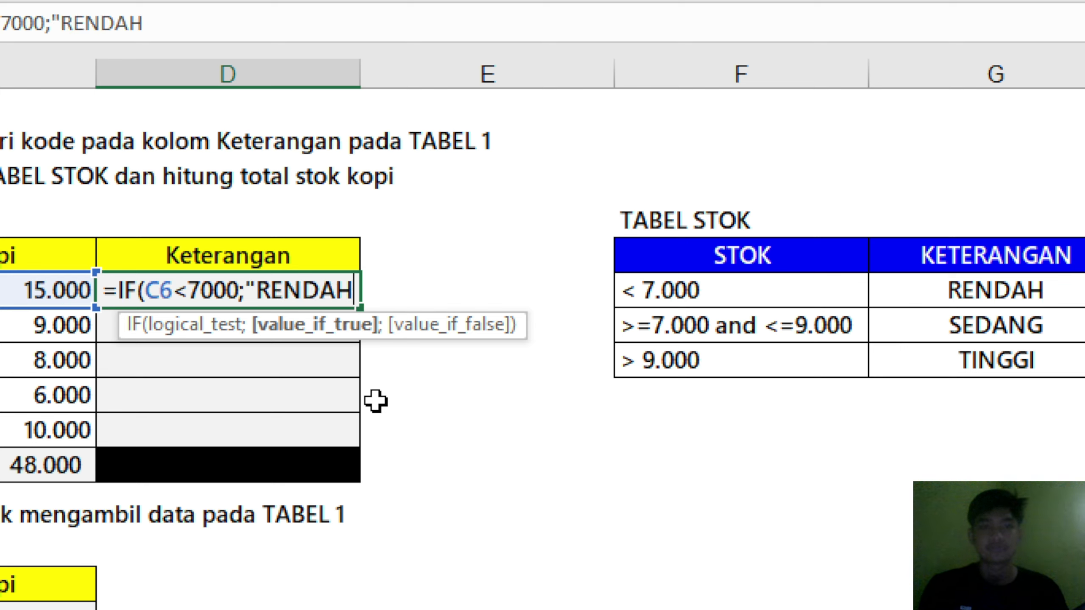
text(";)
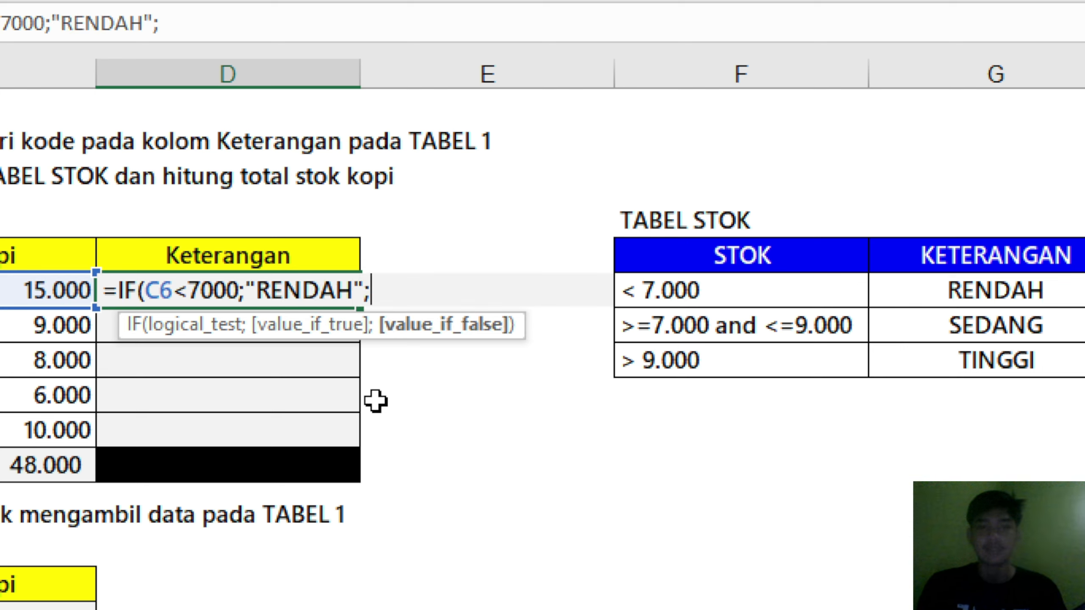
- Complete the D6 formula with the nested condition IF(C6<=9000;"SEDANG";"TINGGI")) and enter it
text(IF()
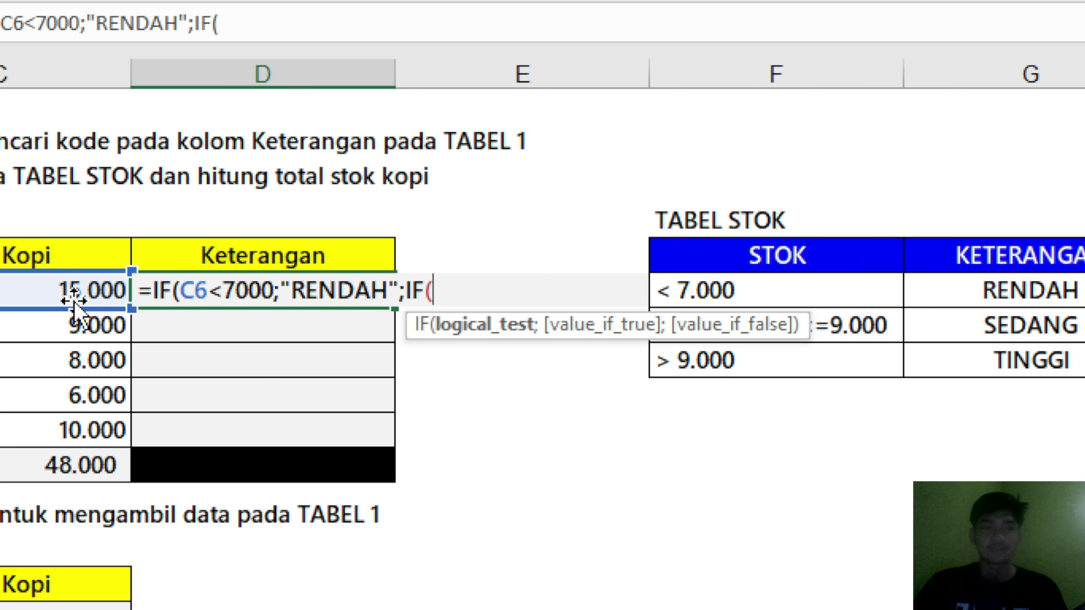
click(73, 300)
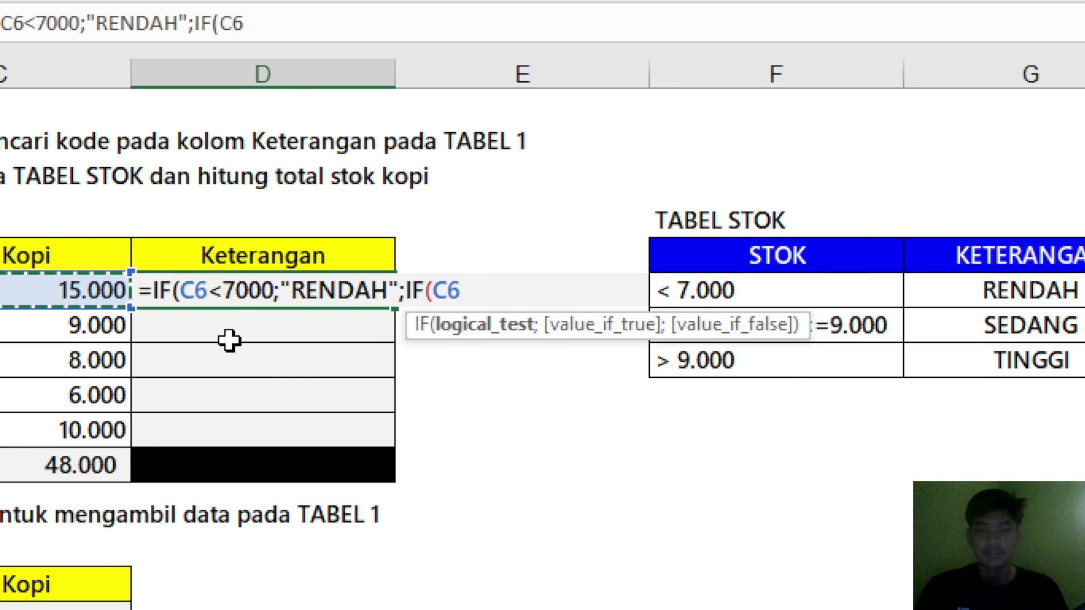
text(<=900)
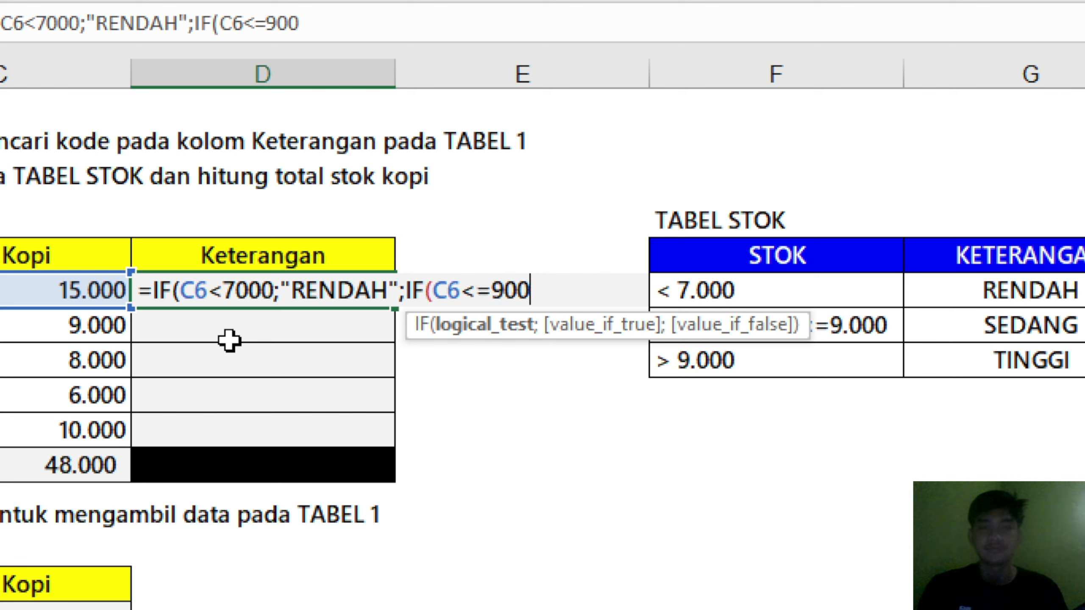
text(0;)
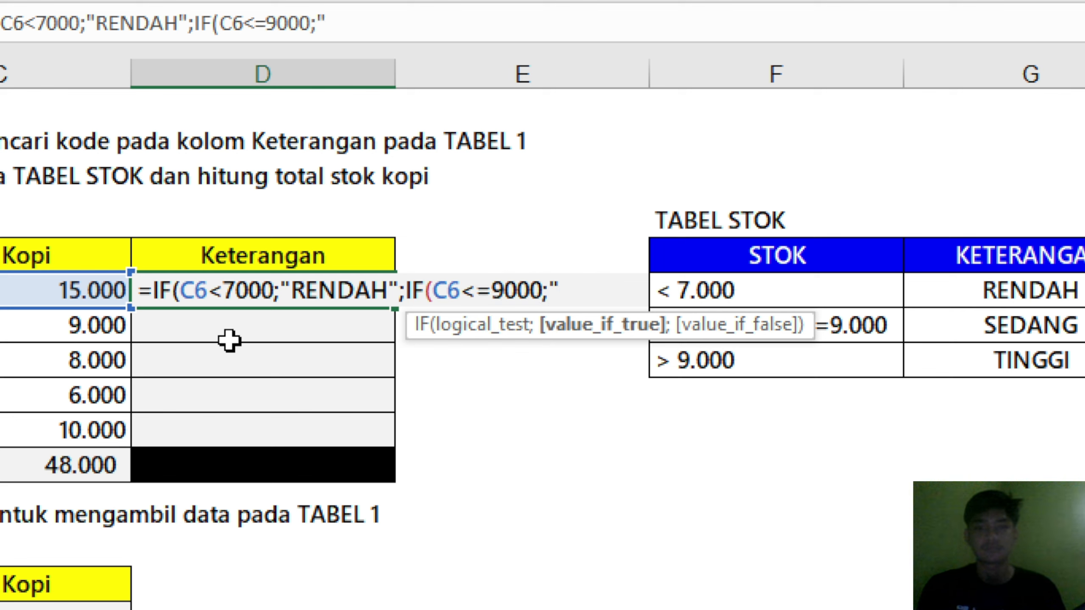
text("Sed)
key(BackSpace)
key(BackSpace)
text(EDANG";)
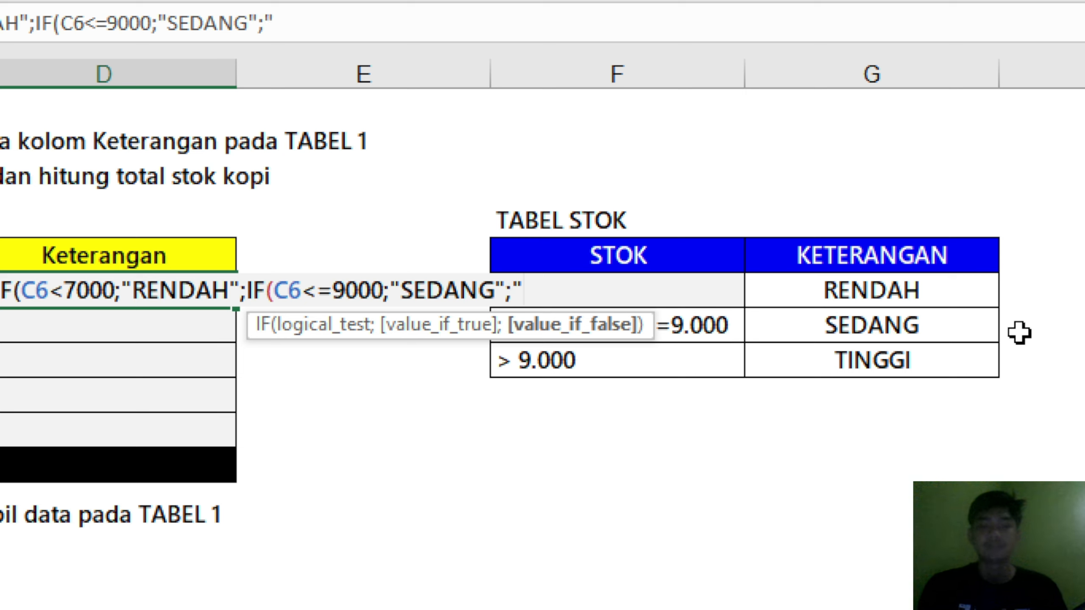
text("TINGGI)
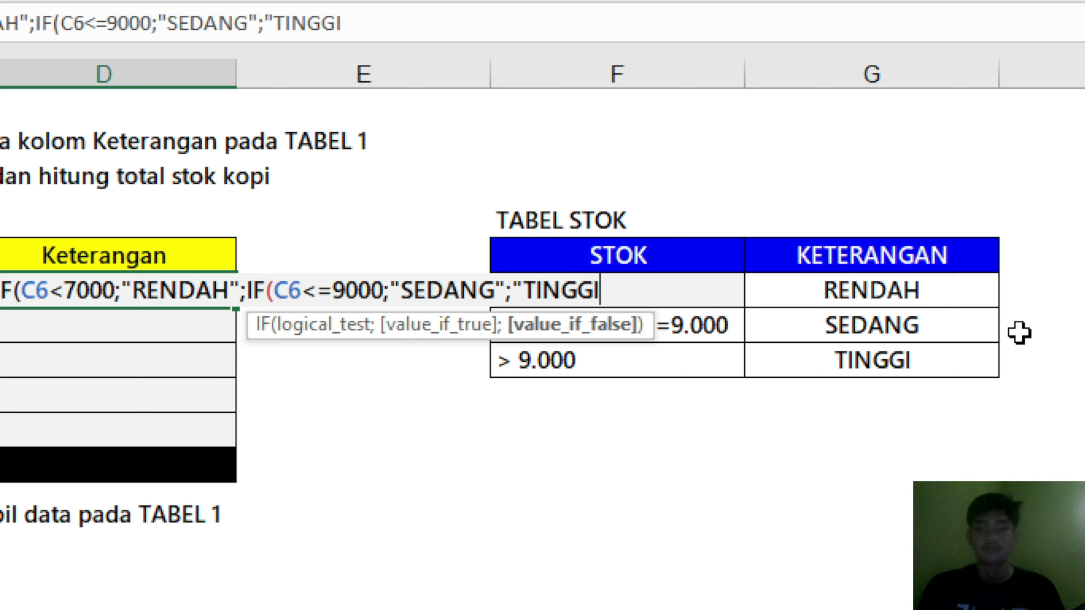
text(")))
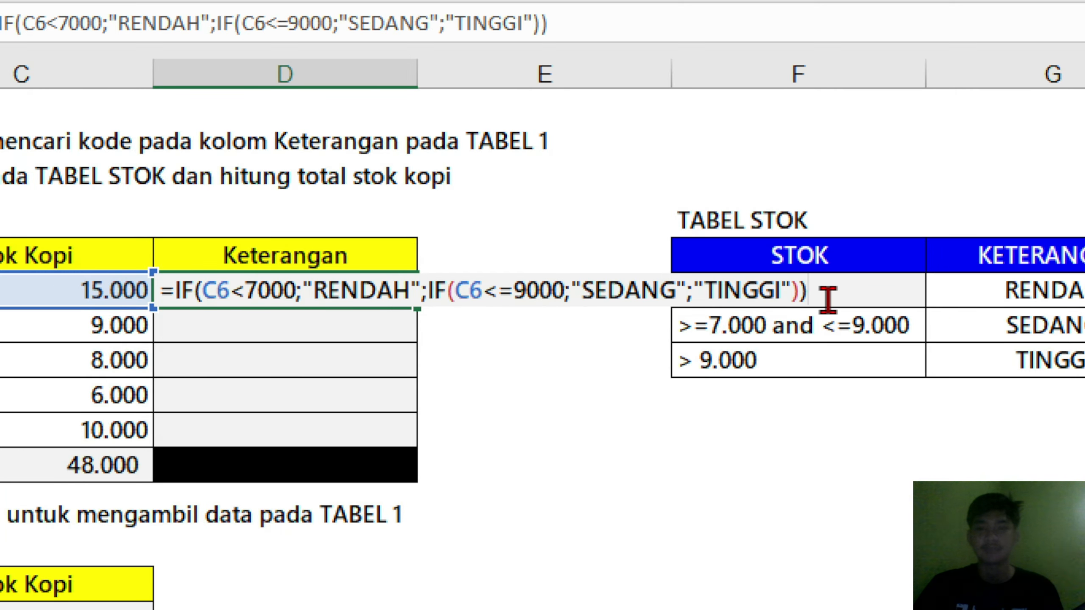
key(ctrl+Return)
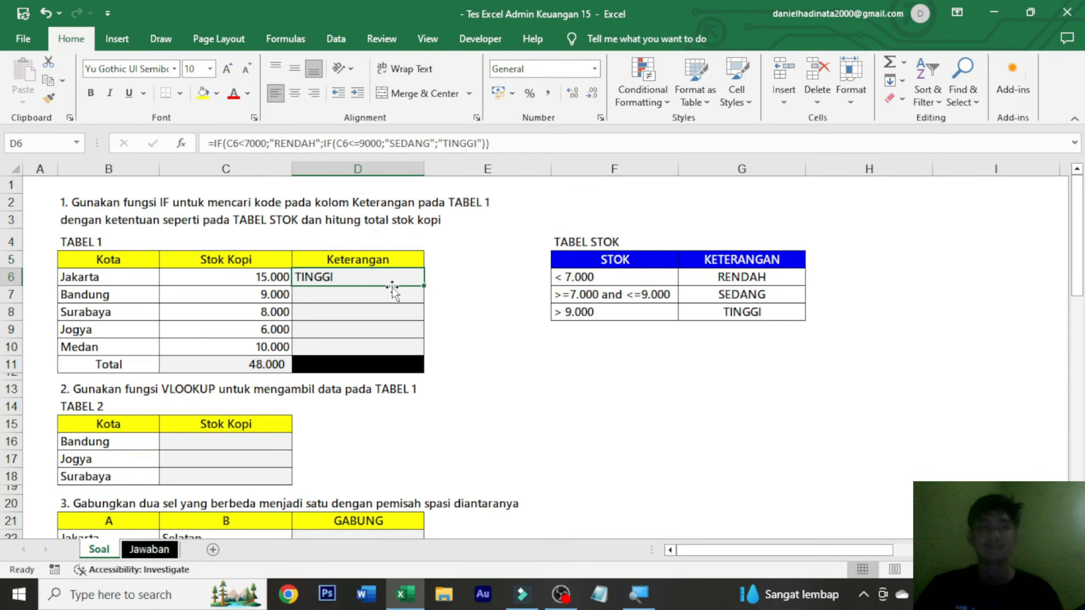
- Fill the Keterangan formula from D6 down to D10 and centre the labels in D6:D10
drag(423, 285, 410, 350)
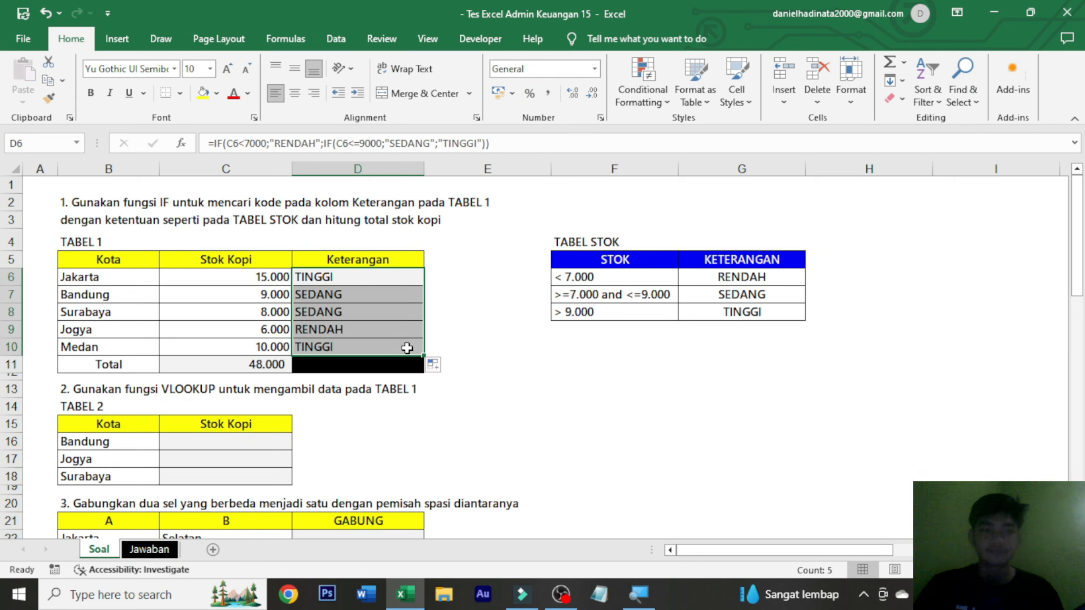
click(290, 94)
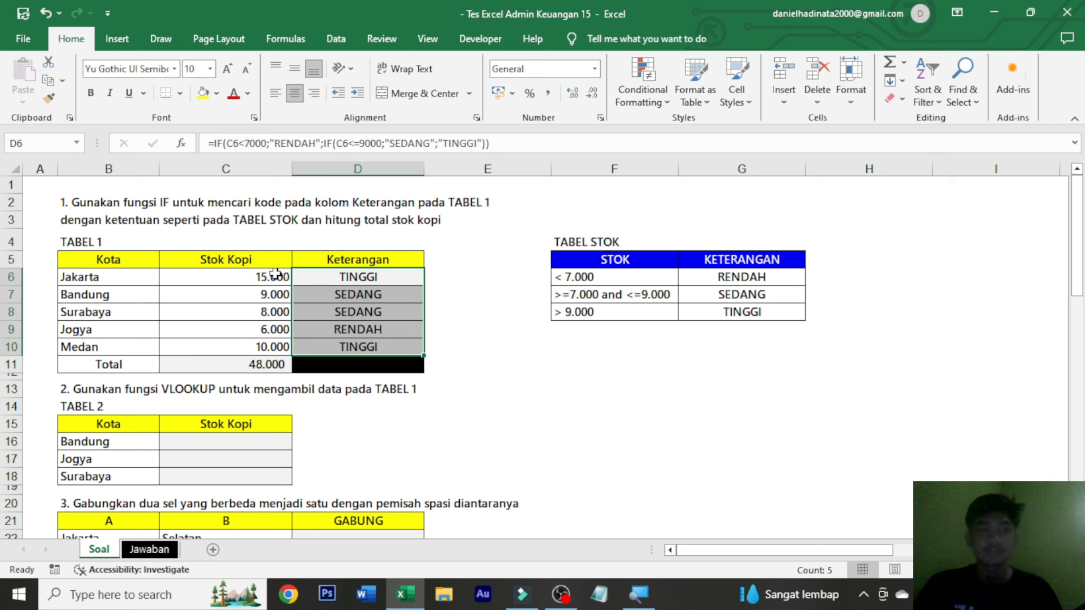
- Check each city's Stok Kopi value and Keterangan label in TABEL 1 against the conditions in TABEL STOK
click(125, 273)
click(272, 276)
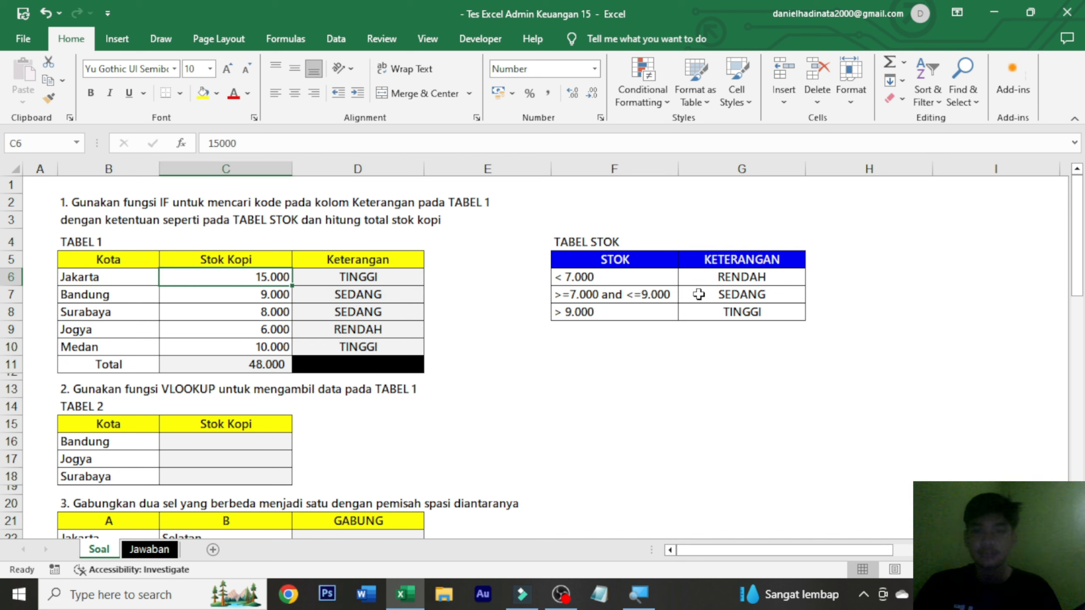
click(643, 309)
click(751, 301)
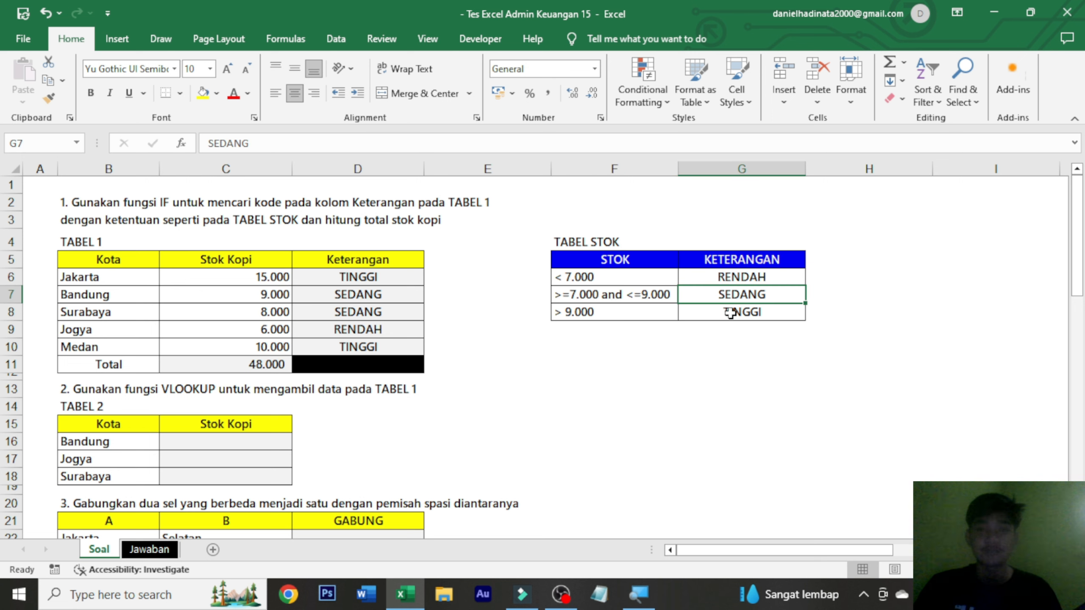
click(731, 312)
click(321, 293)
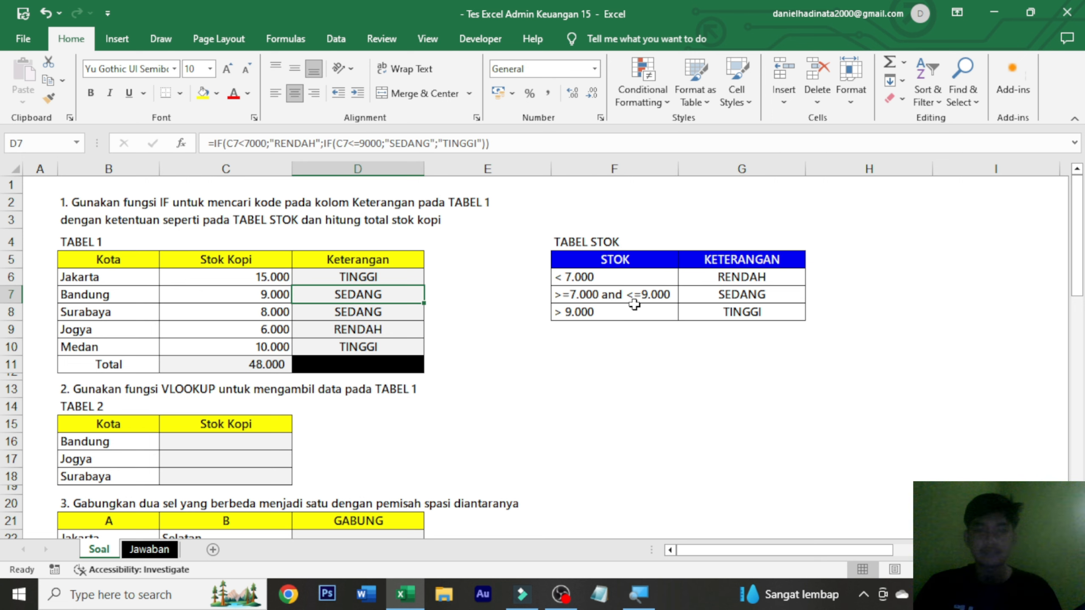
click(277, 314)
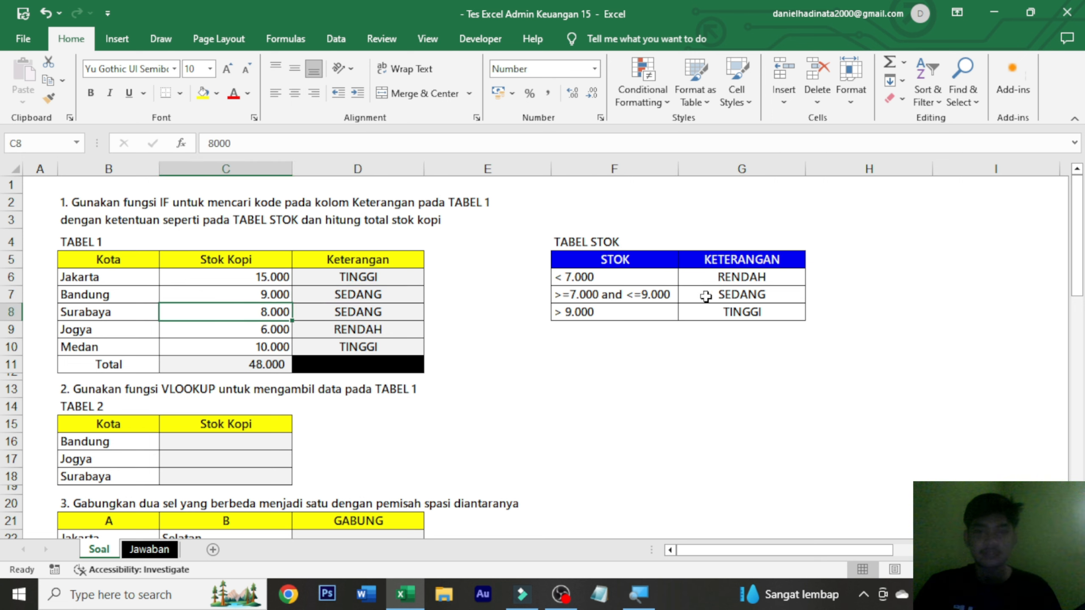
drag(672, 295, 698, 295)
click(276, 327)
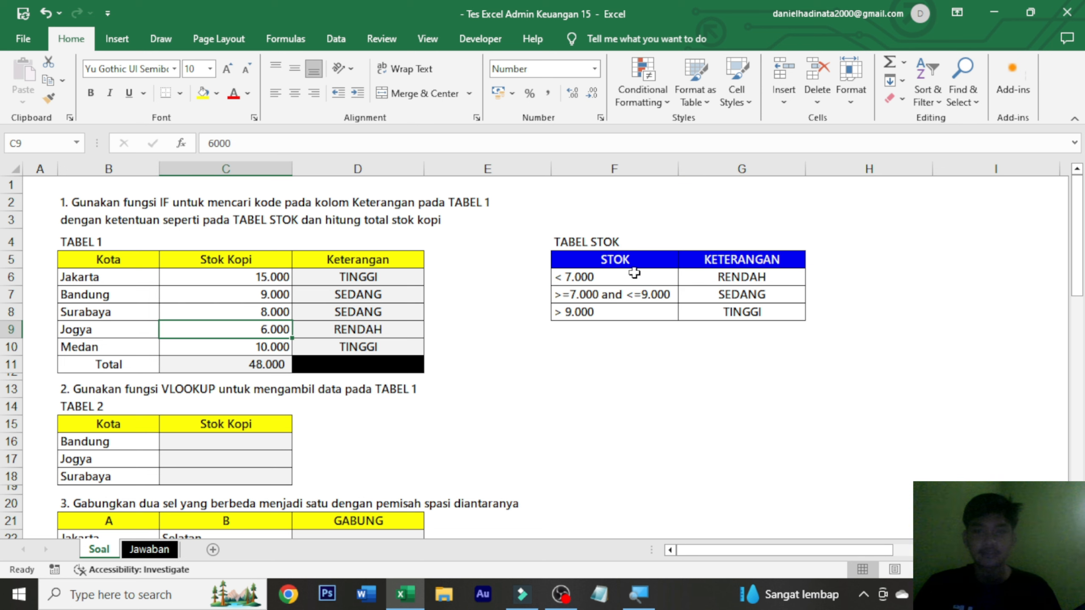
click(283, 345)
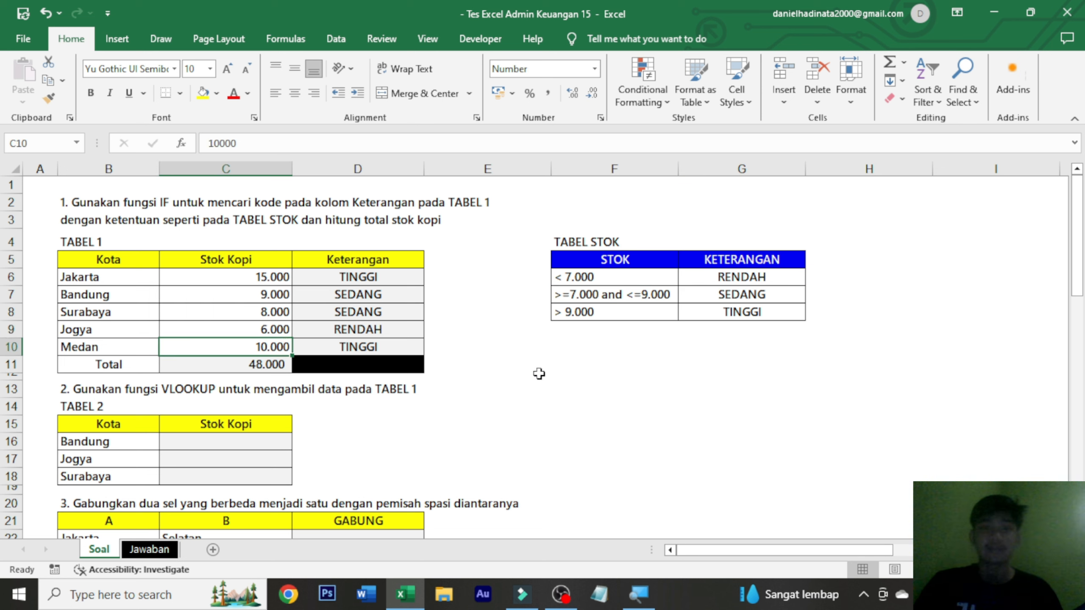
drag(638, 268, 690, 311)
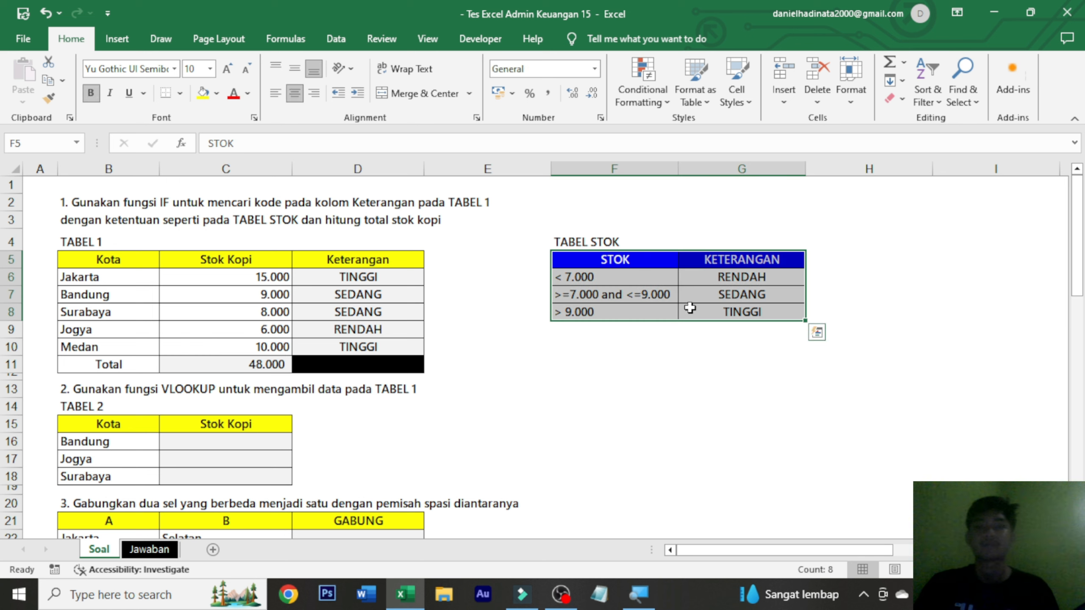
click(487, 347)
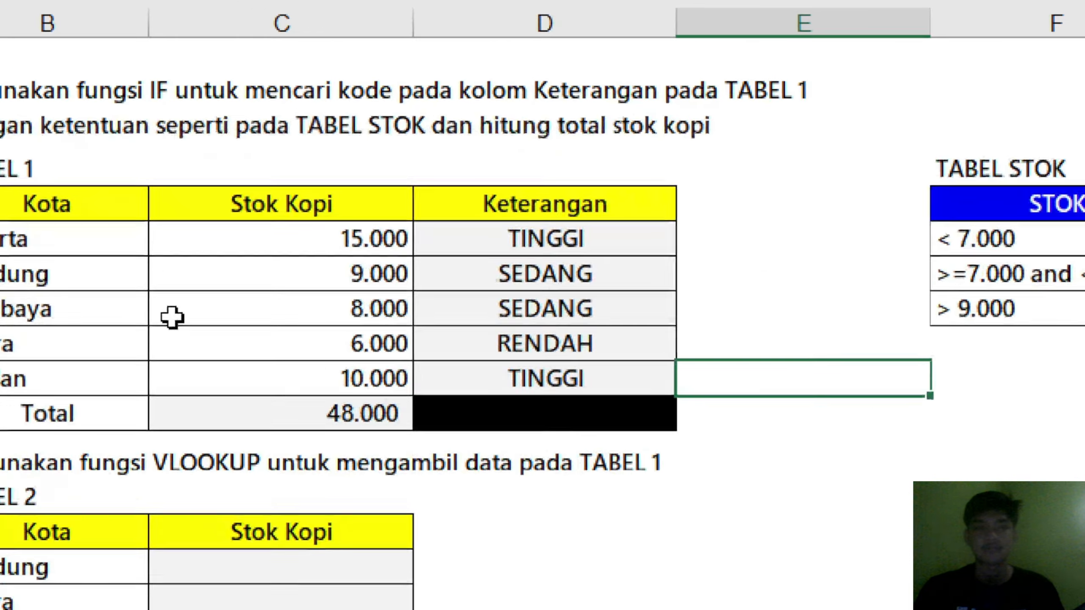
- Examine question 2 by comparing the cities and empty Stok Kopi cells of TABEL 2 with the data in TABEL 1
scroll(312, 469, down, 2)
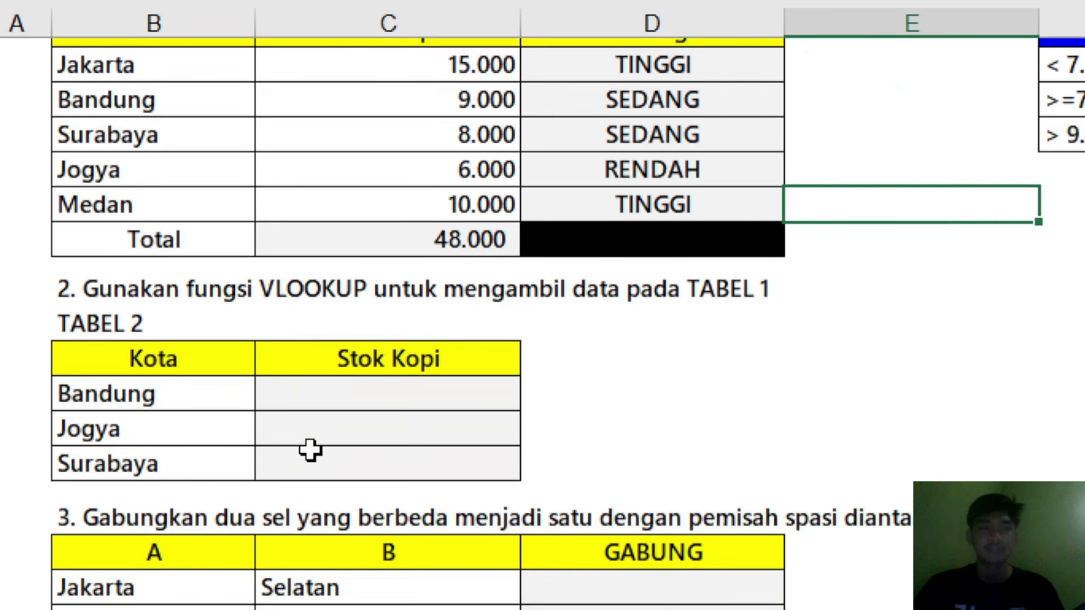
click(147, 254)
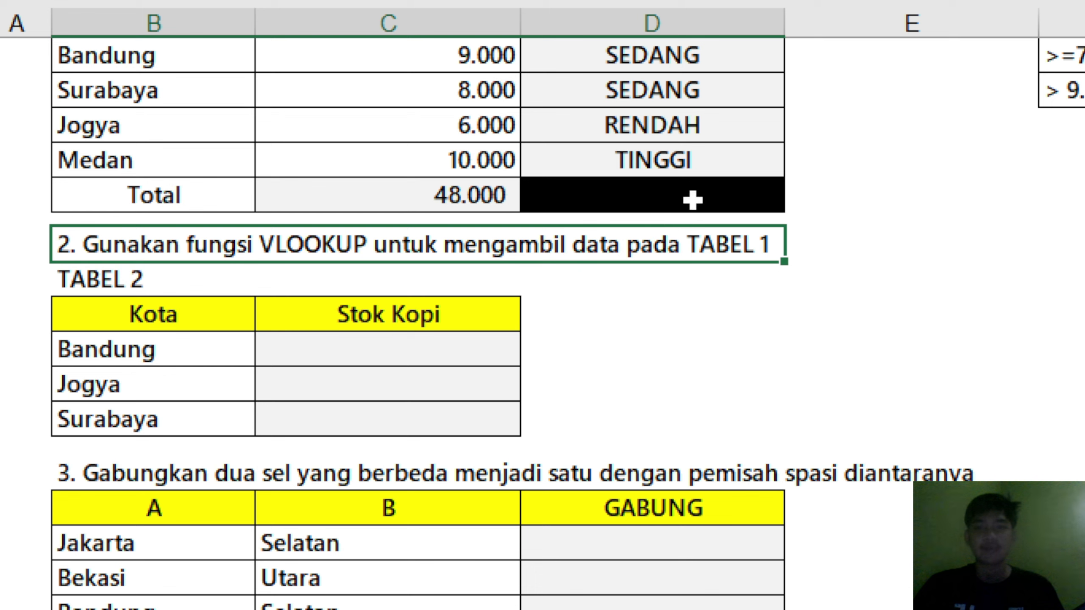
click(188, 277)
scroll(338, 290, up, 1)
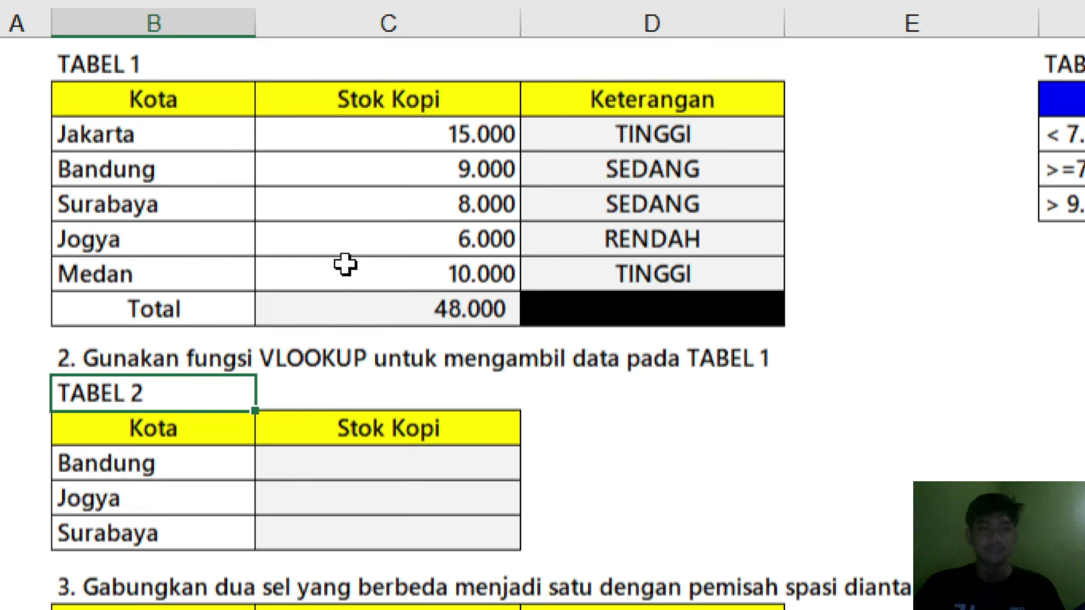
drag(150, 90, 307, 171)
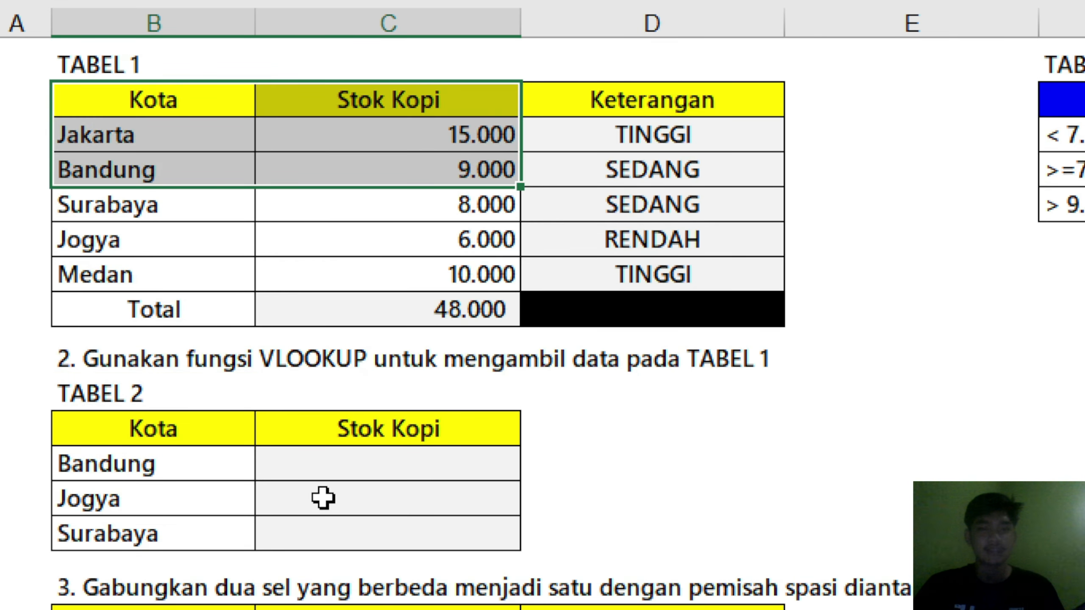
key(ctrl+shift+Down)
click(331, 475)
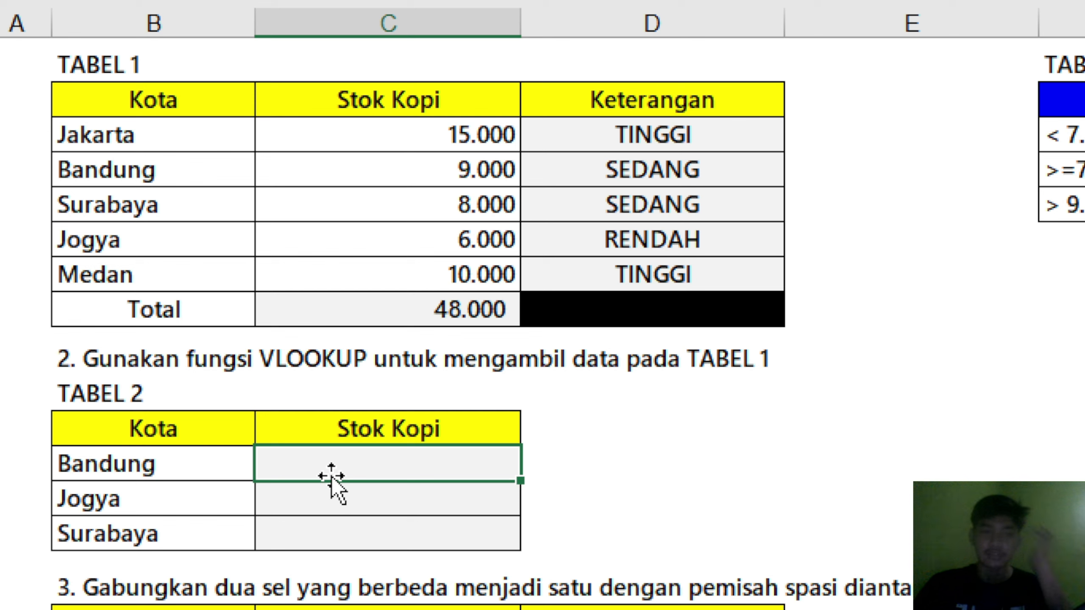
click(247, 468)
- Start a VLOOKUP formula in C16, Bandung's Stok Kopi cell in TABEL 2, with B16 as the lookup value
click(290, 463)
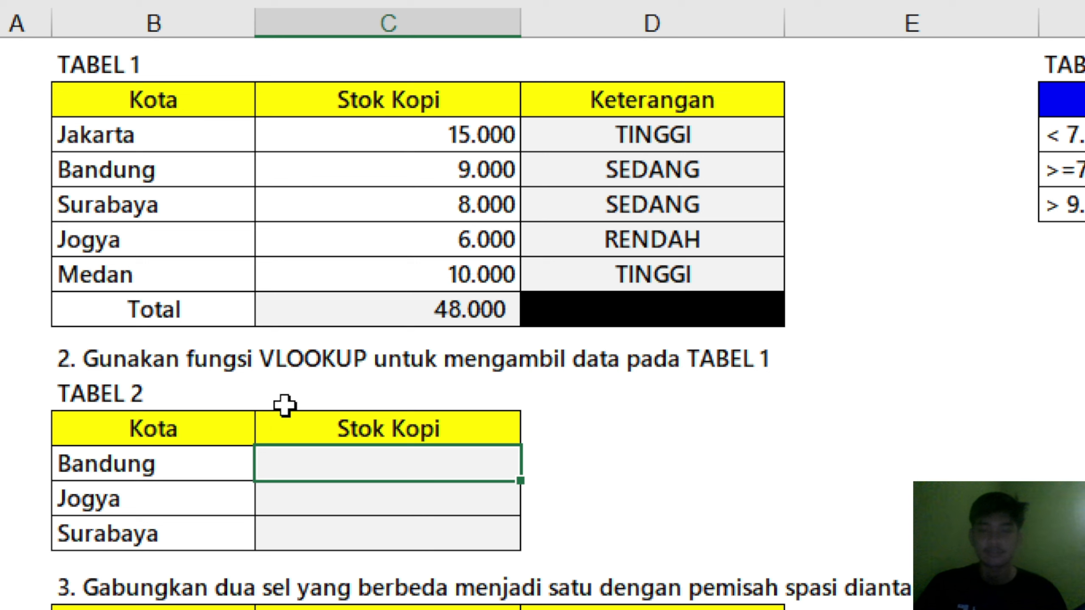
text(=v)
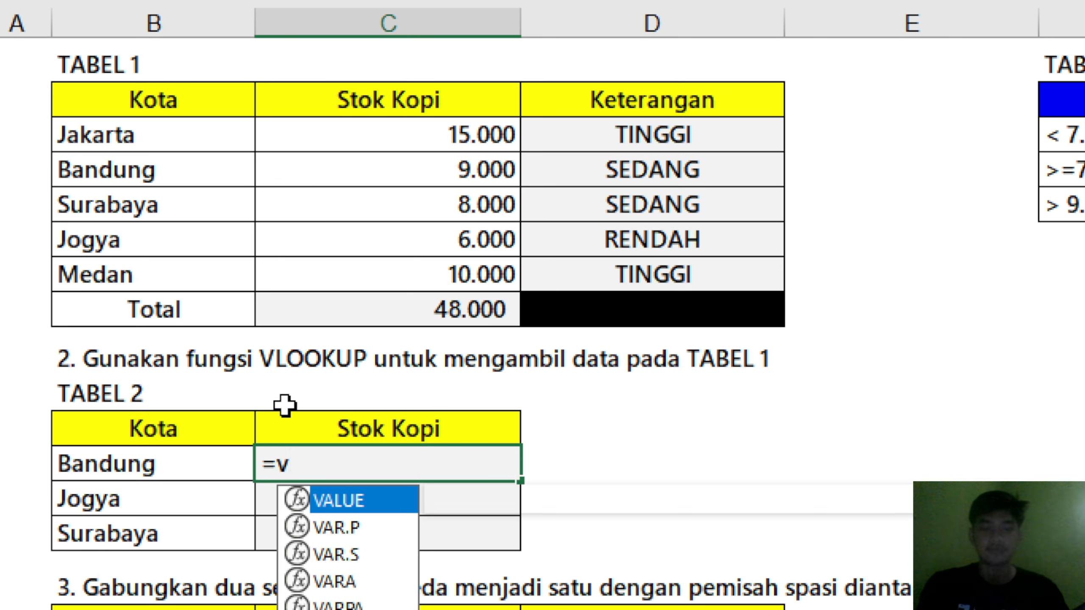
text(lookup)
key(Tab)
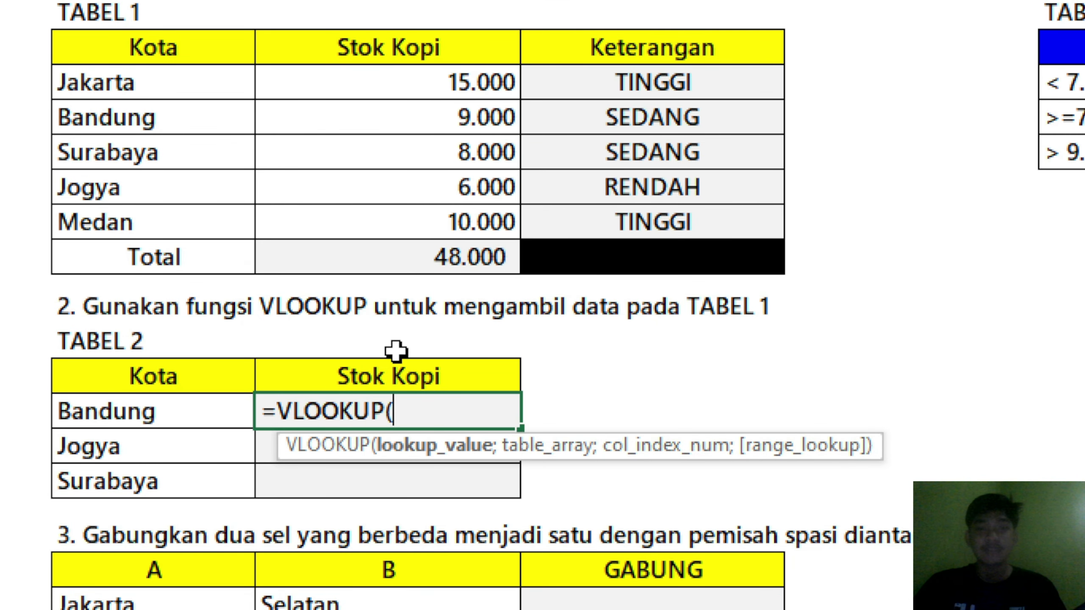
click(194, 409)
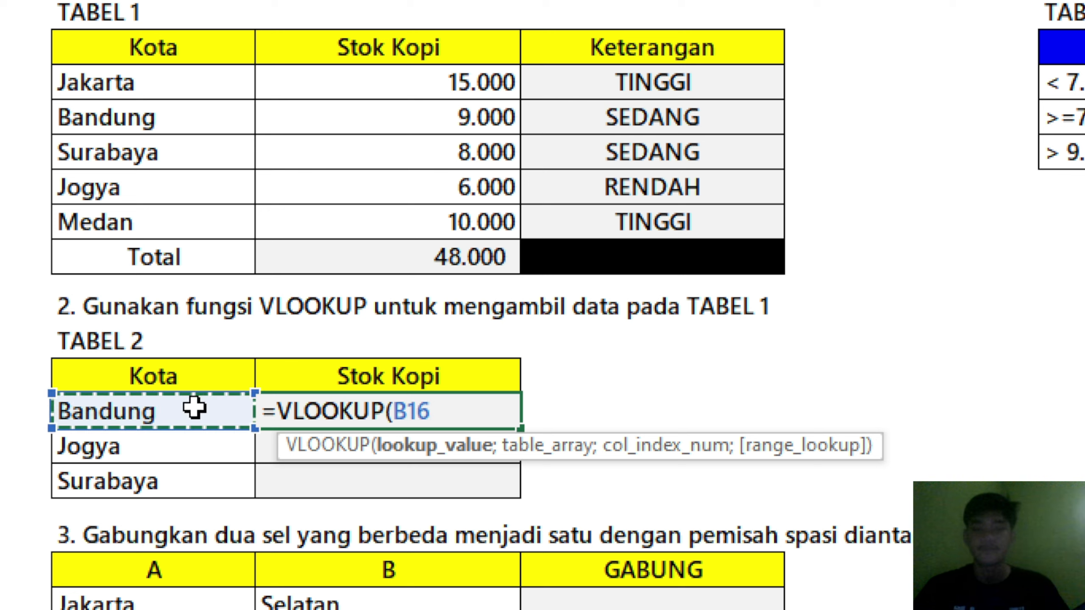
text(;)
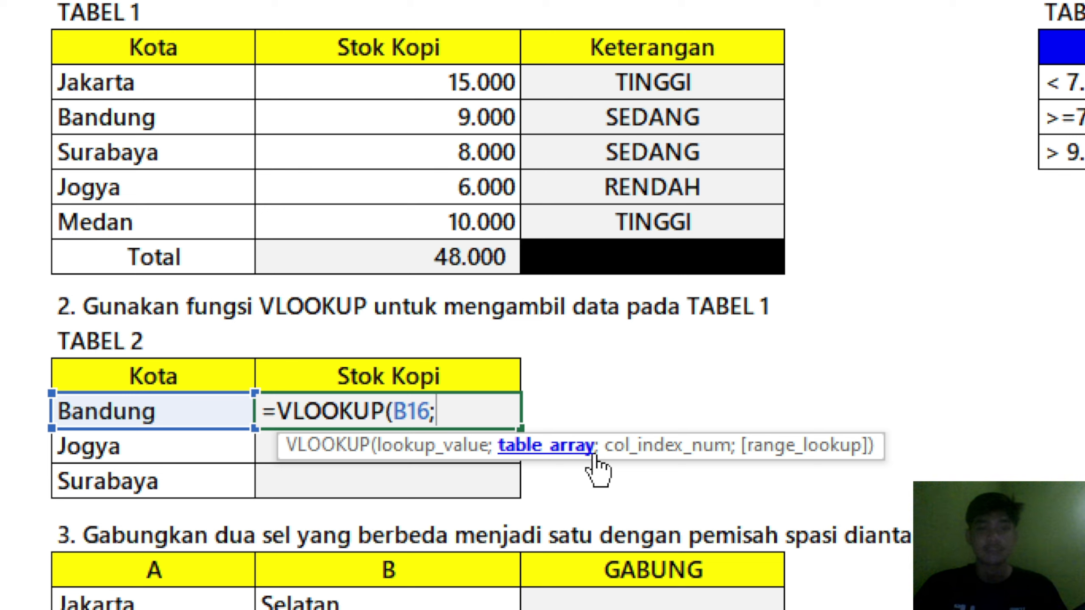
- Set the VLOOKUP table array to all of TABEL 1, including headers and total row, as the absolute range $B$5:$D$11
drag(189, 49, 737, 214)
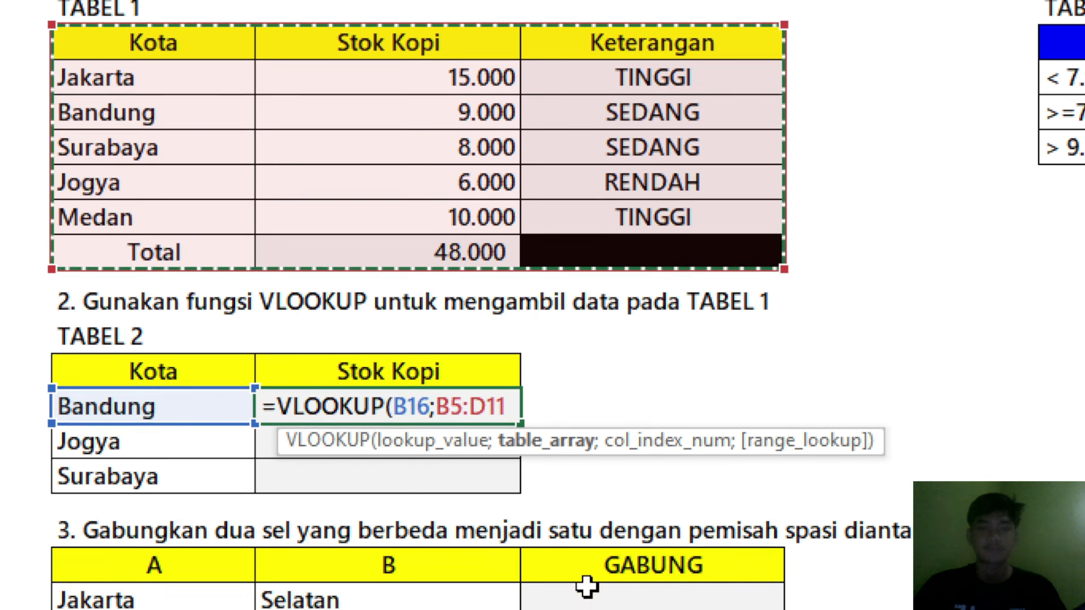
key(F4)
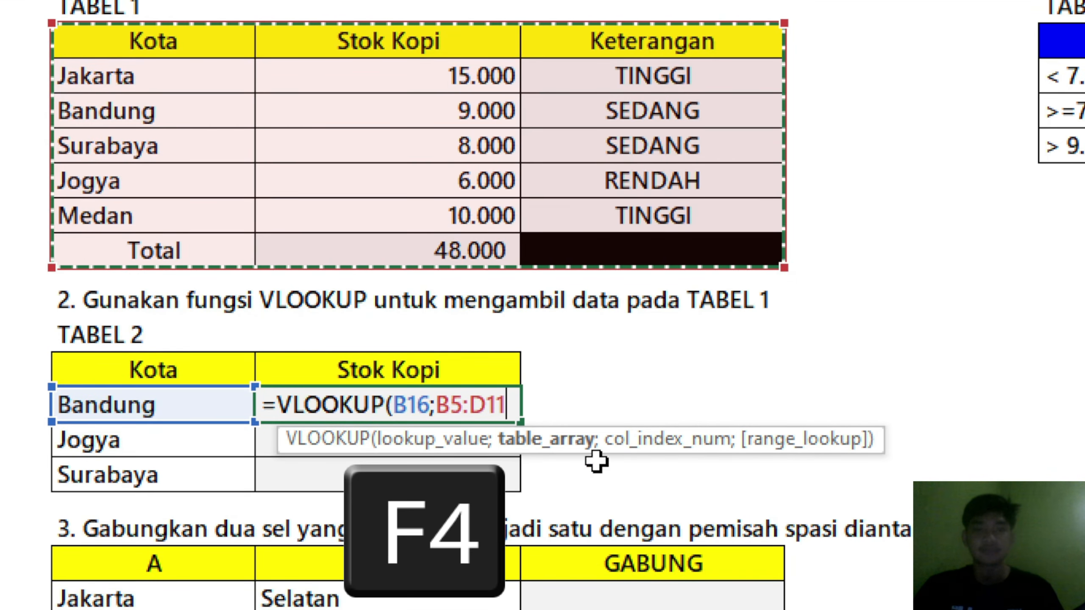
key(F4)
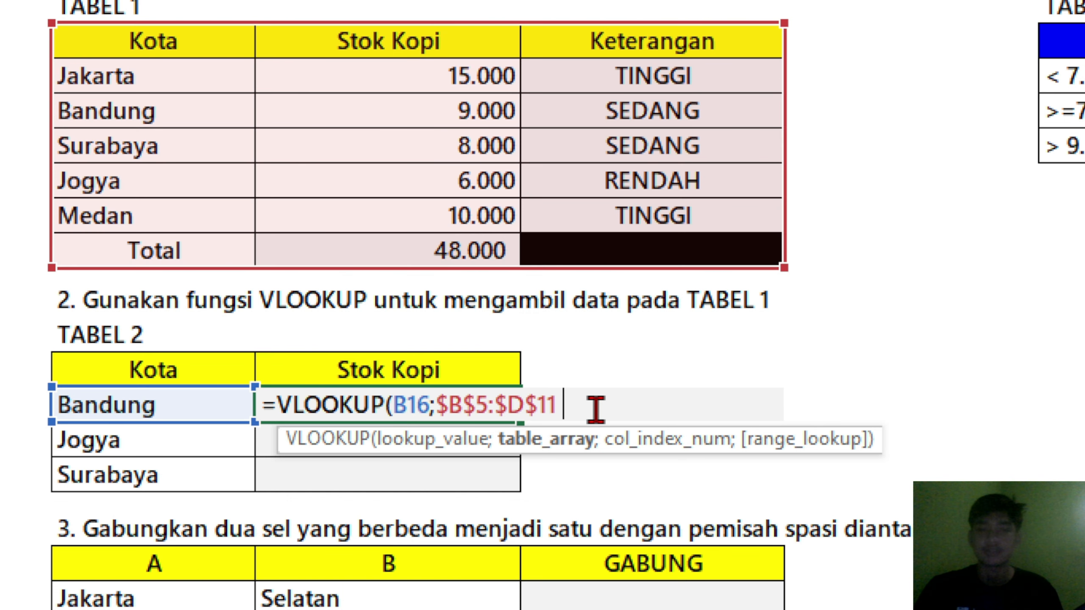
text(;)
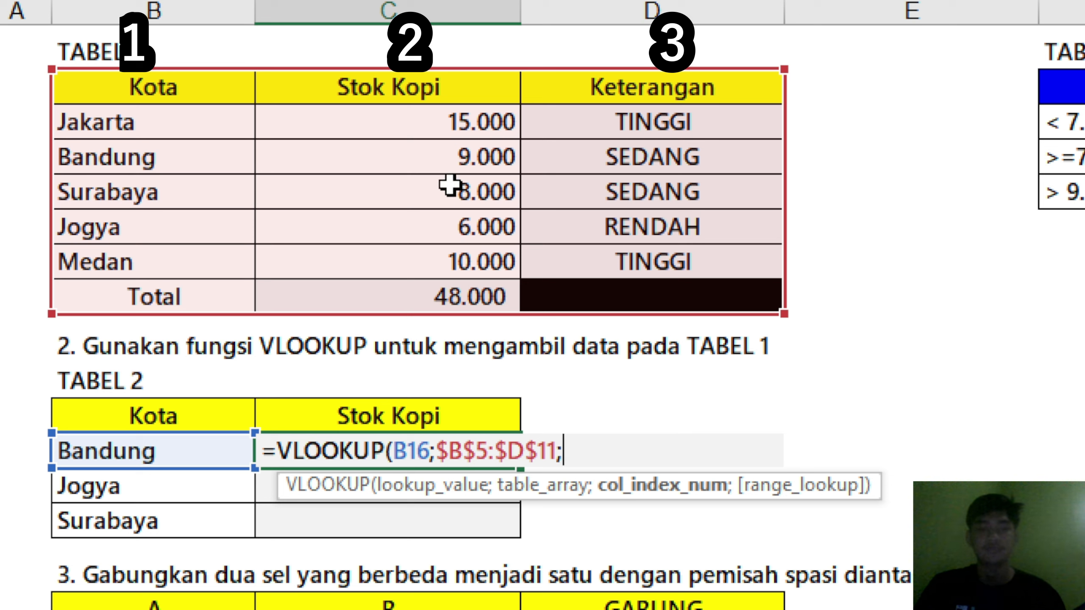
- Complete the C16 VLOOKUP with column index 2 and FALSE for an exact match, and enter it keeping the cell selected
text(;)
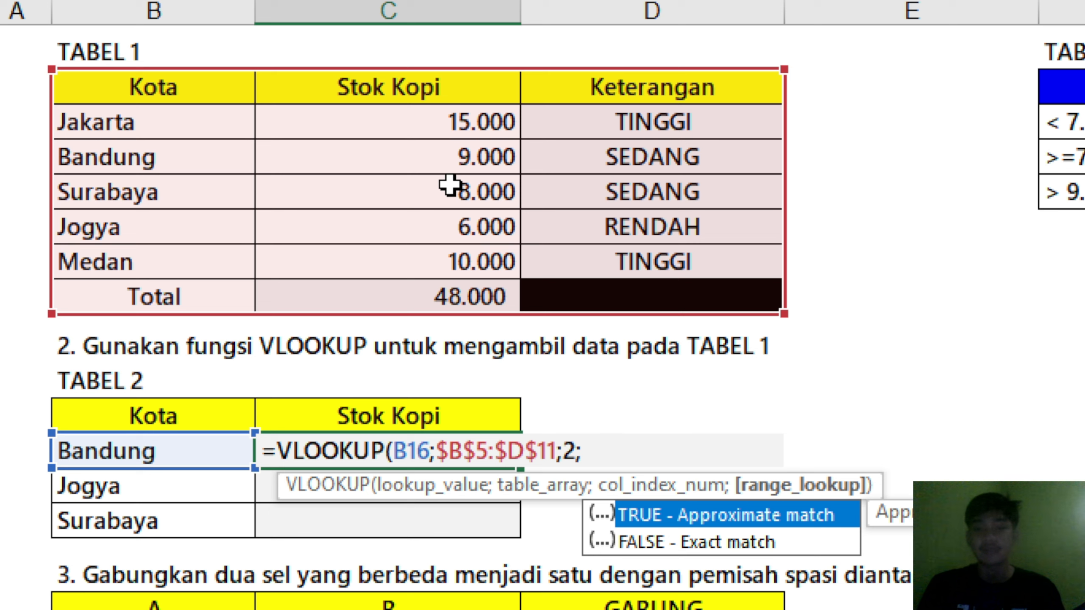
key(Down)
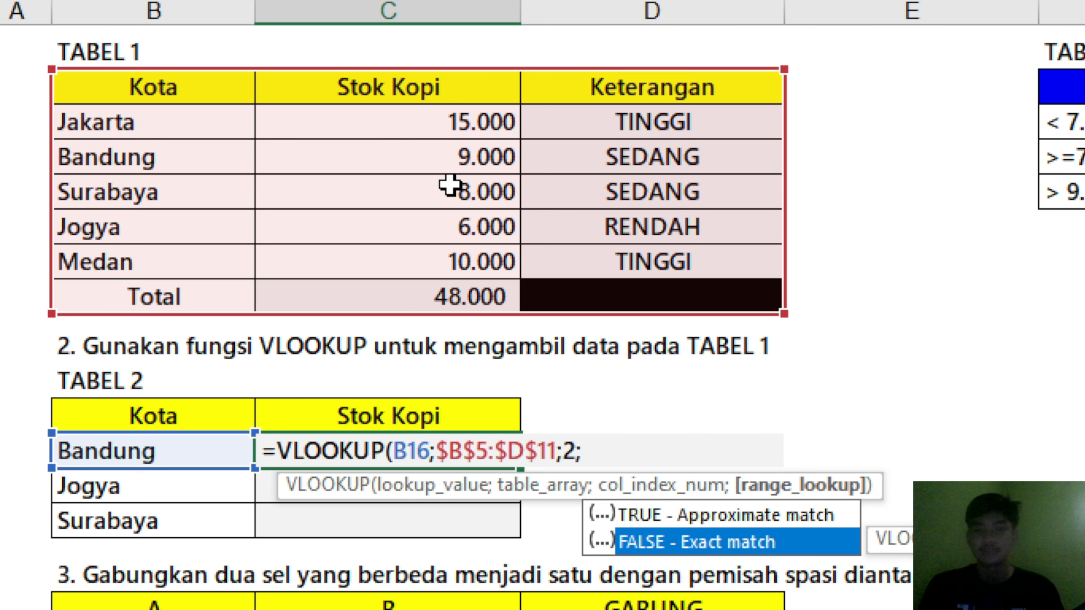
double_click(732, 541)
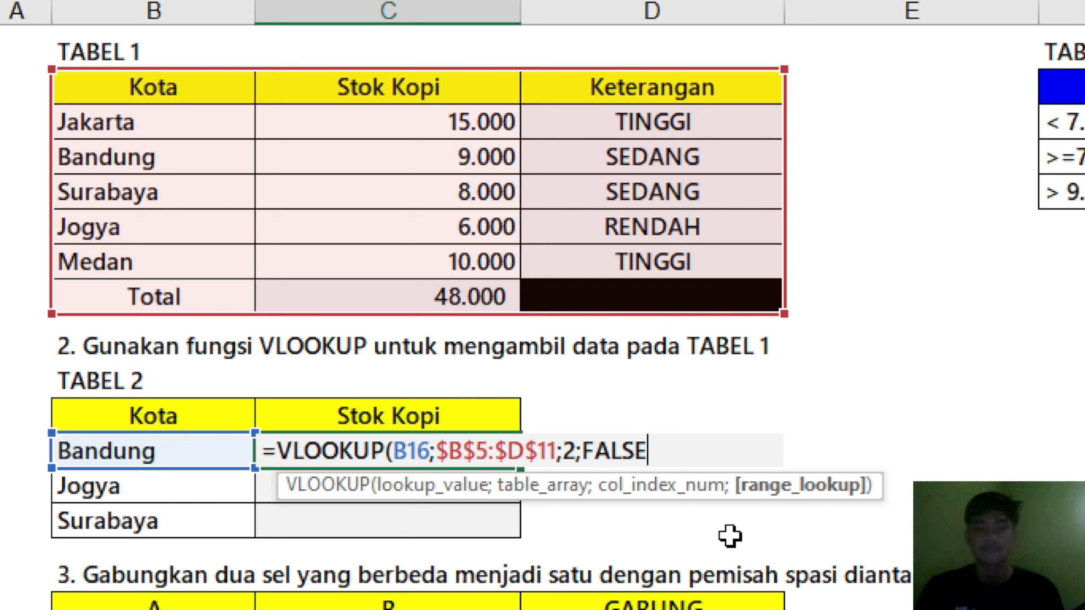
text())
key(ctrl+Return)
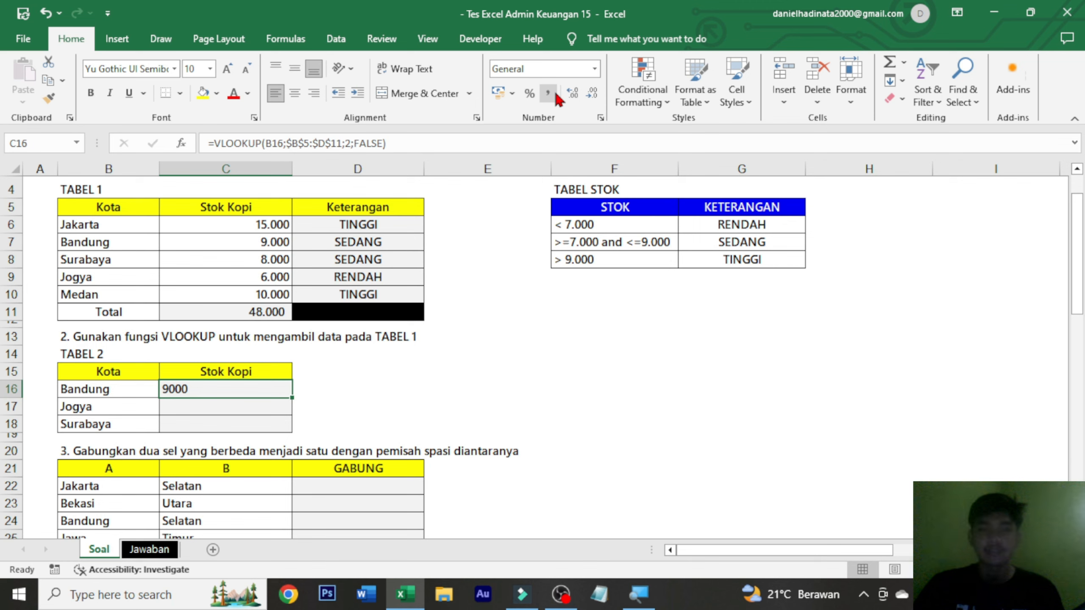
- Apply the comma-style thousands format to C16 and fill its formula down to C18
click(555, 93)
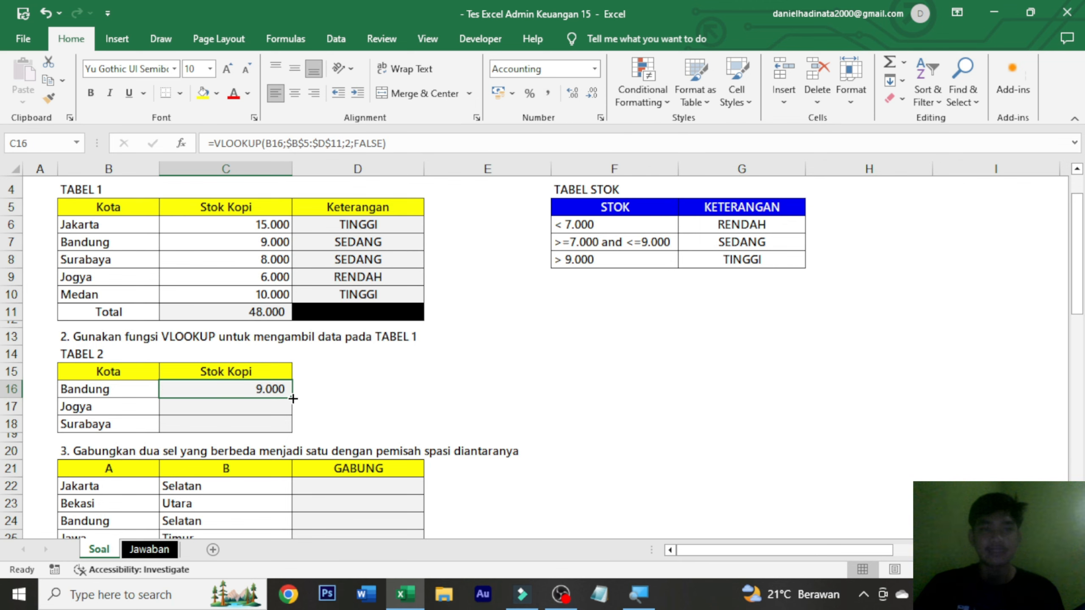
drag(293, 399, 284, 431)
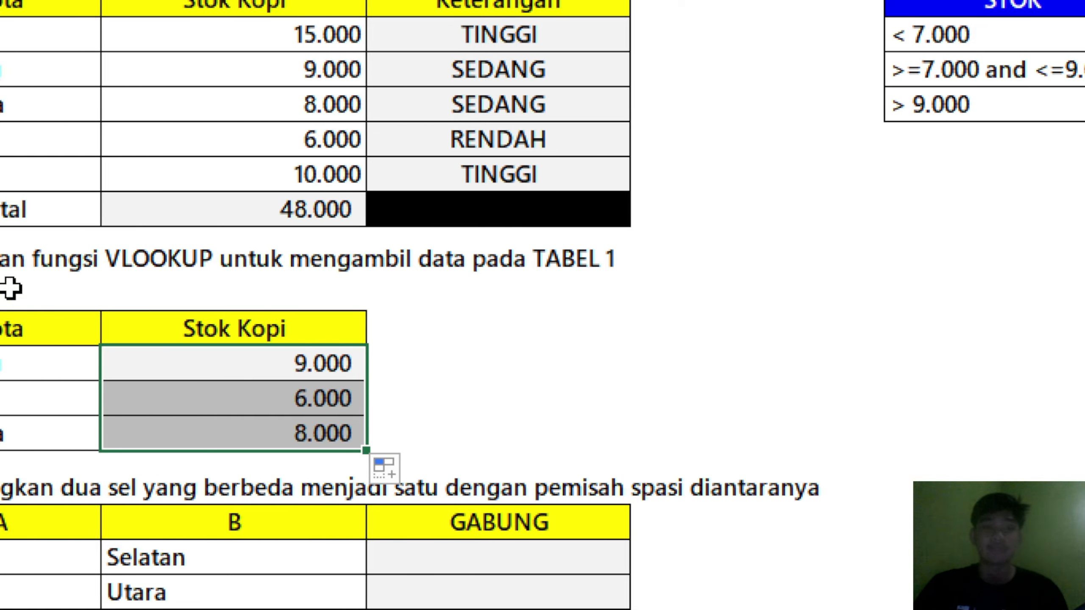
- Check the Stok Kopi values of Bandung, Jogya and Surabaya in TABEL 2 against TABEL 1
click(120, 355)
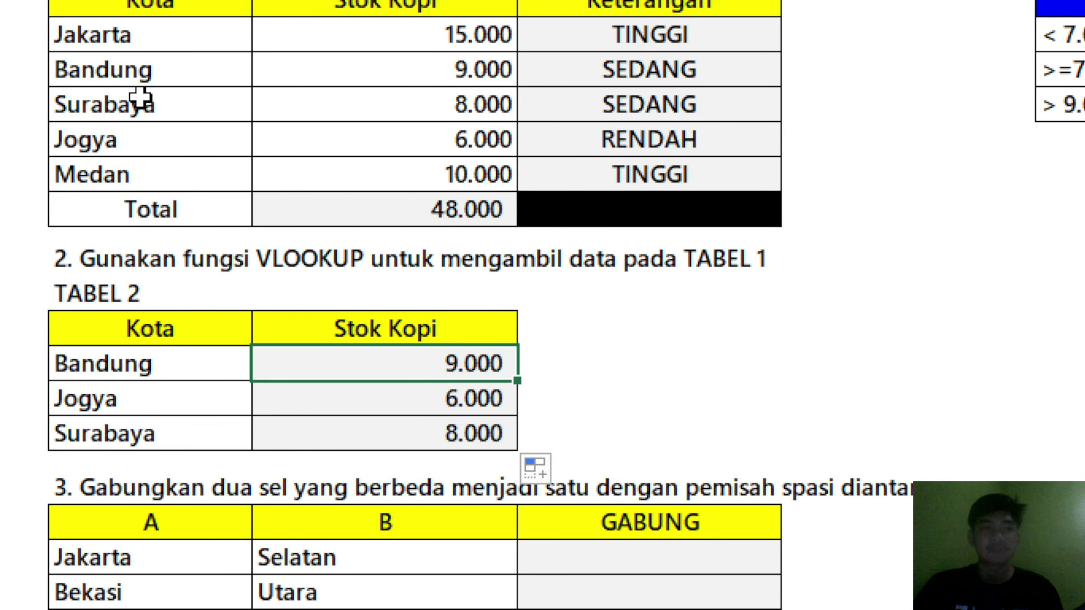
click(124, 67)
click(136, 411)
click(403, 148)
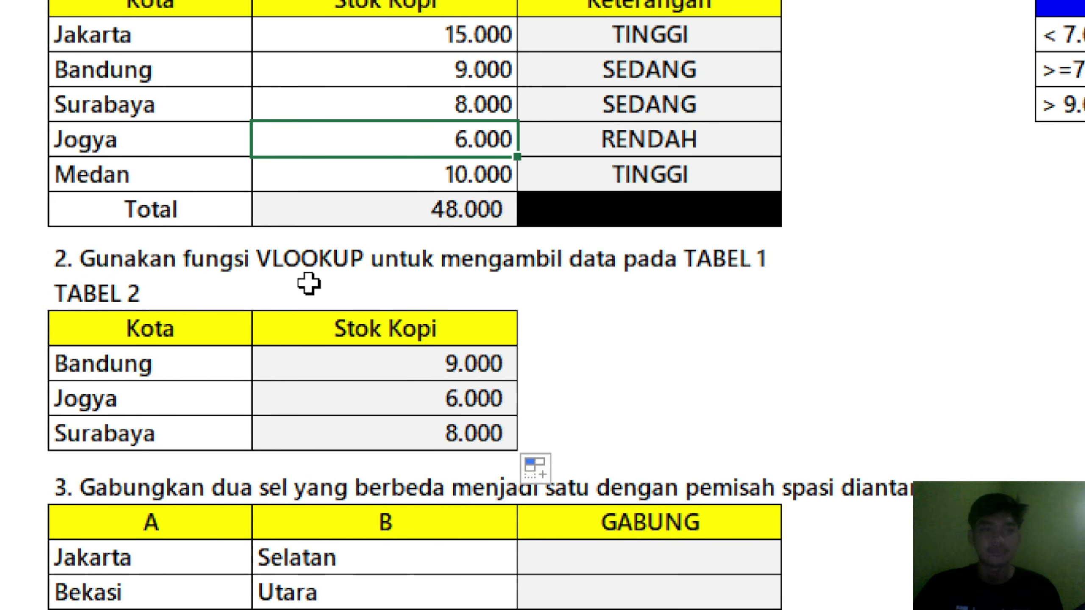
click(196, 435)
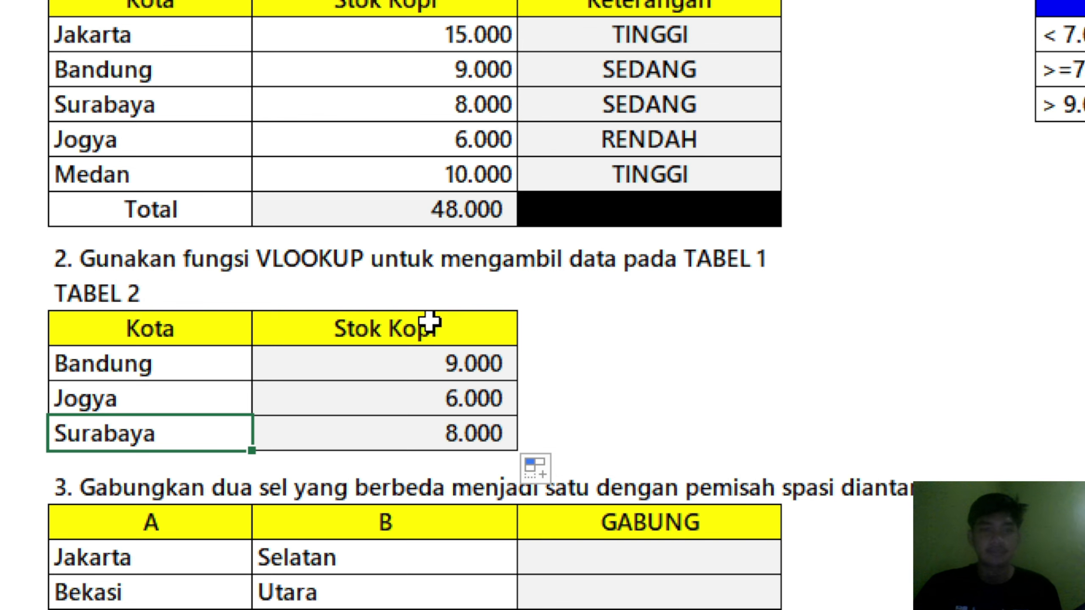
click(224, 373)
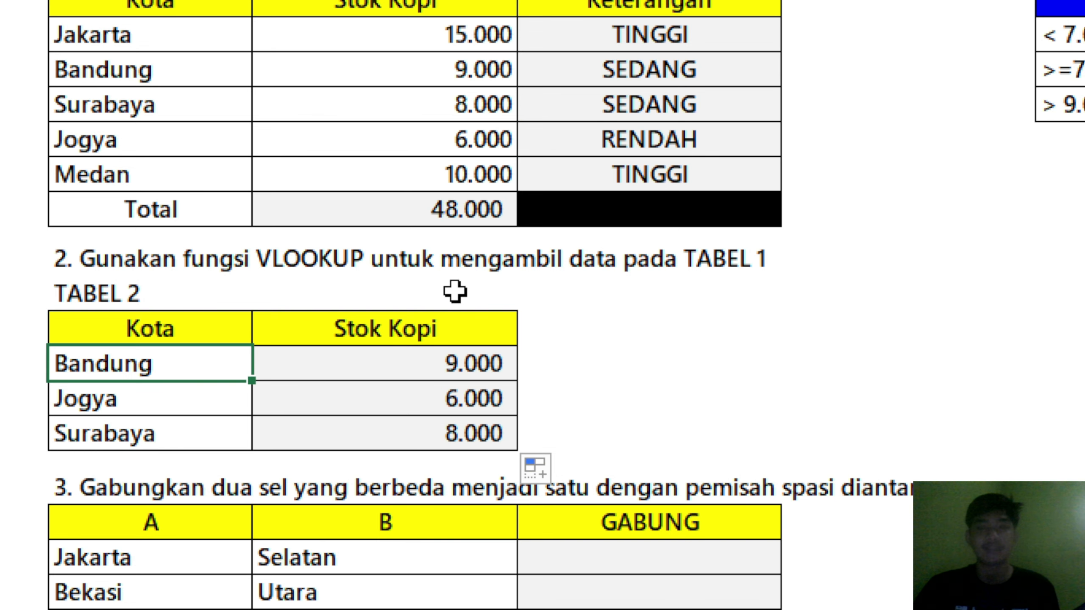
scroll(472, 115, up, 1)
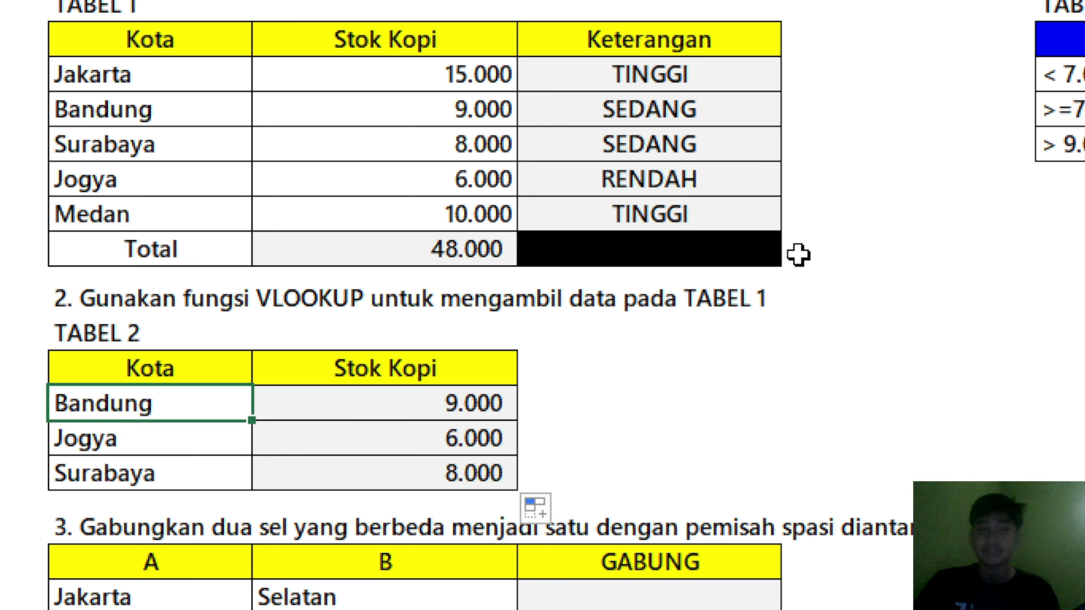
- Examine question 3 and its table, comparing columns A and B with the empty GABUNG cells that must combine them
scroll(807, 255, down, 3)
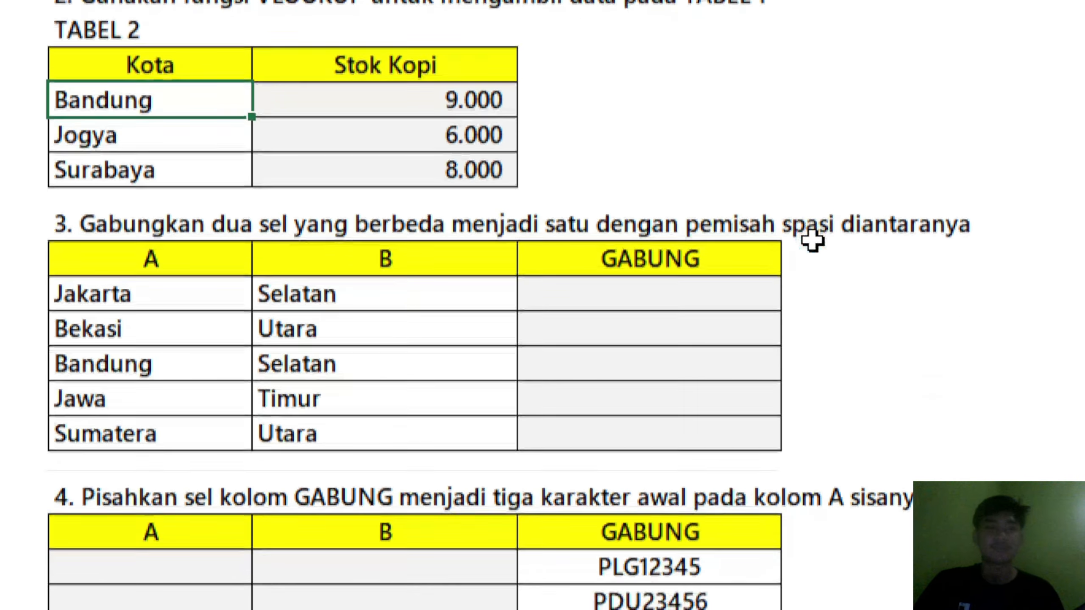
click(658, 300)
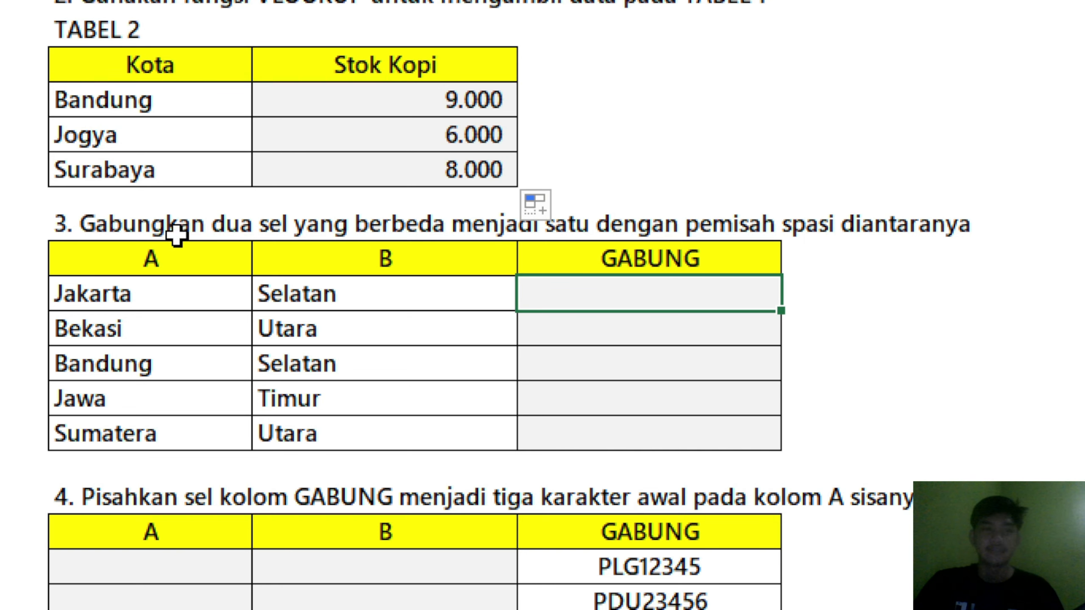
click(134, 220)
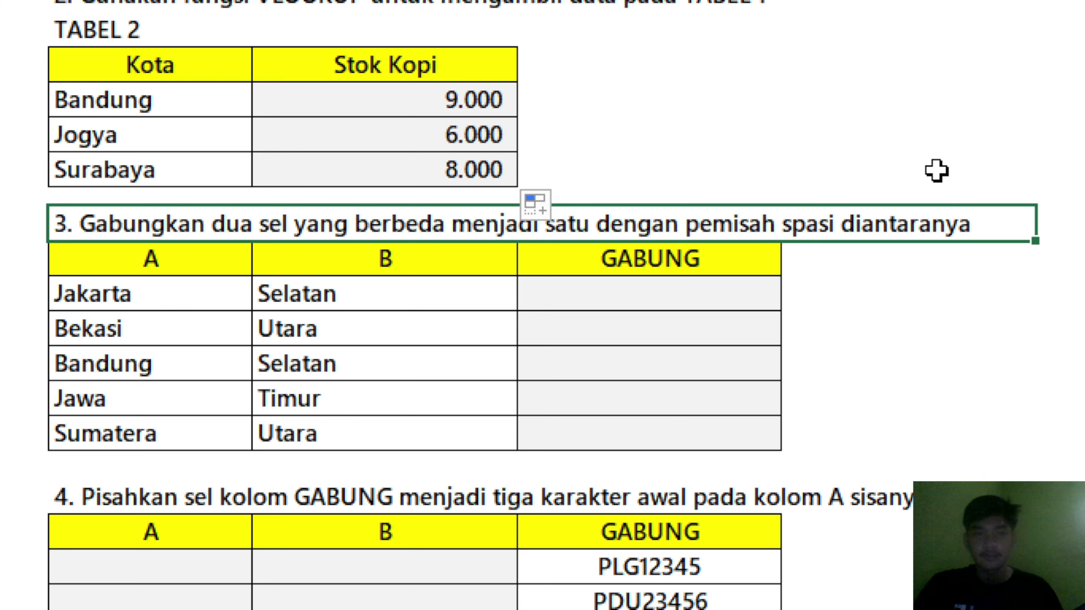
click(178, 261)
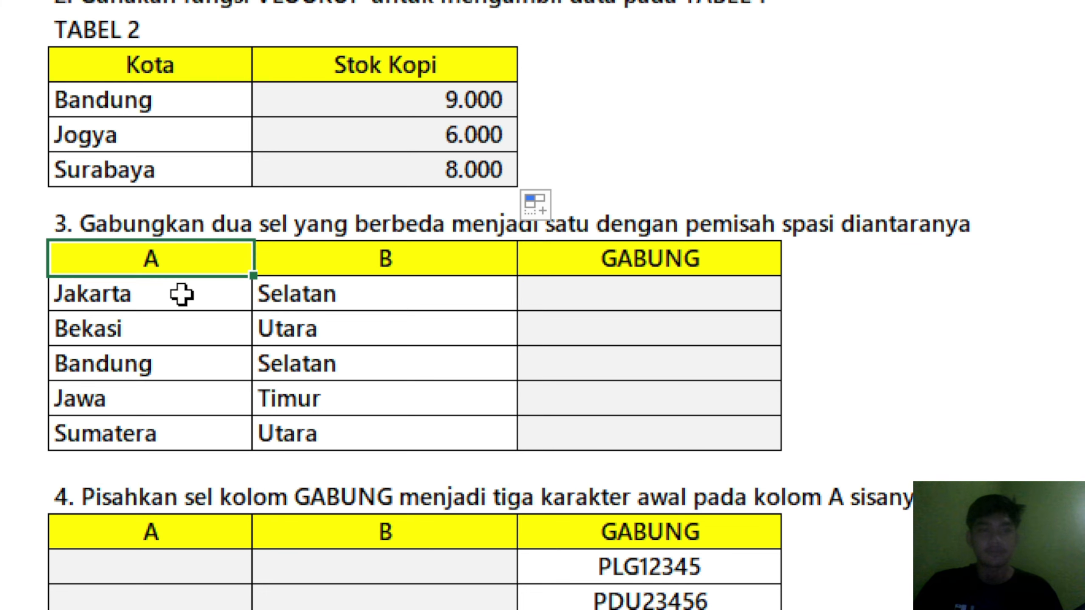
drag(178, 261, 239, 429)
drag(412, 258, 390, 428)
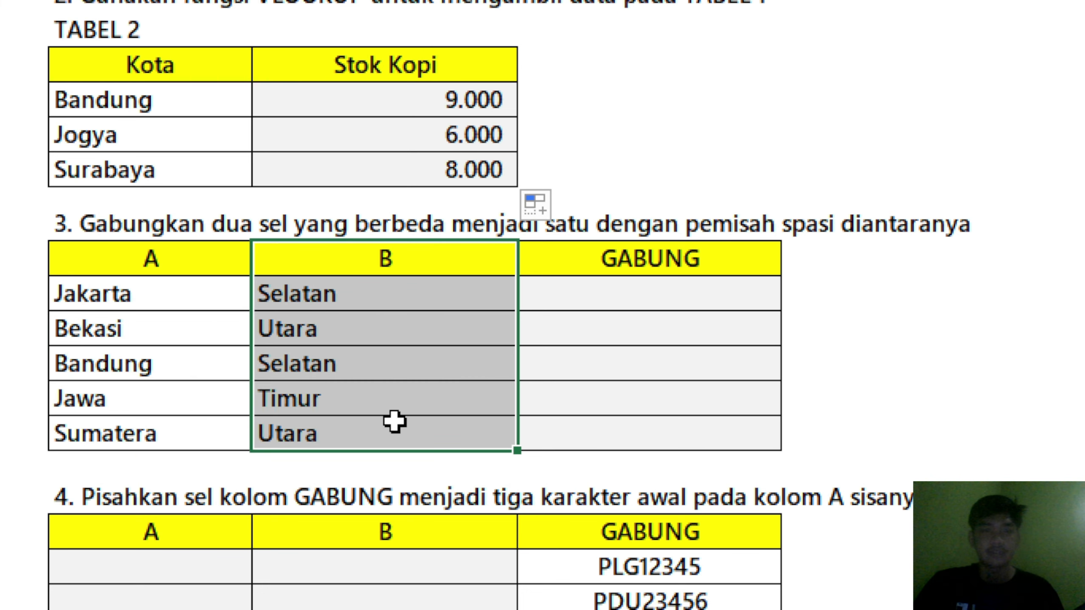
click(641, 280)
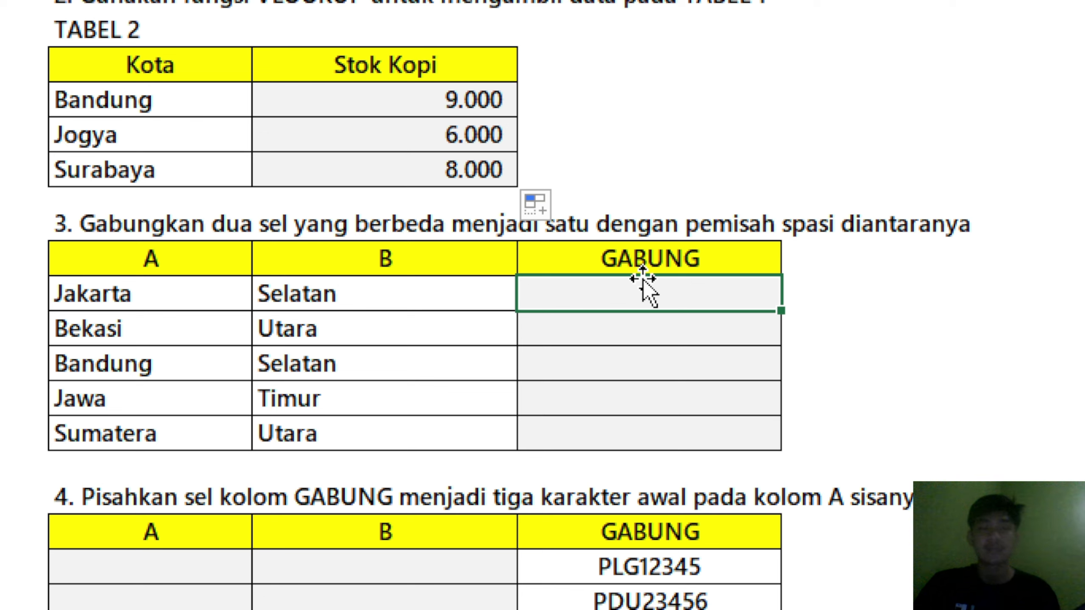
click(186, 301)
drag(186, 301, 306, 296)
- Start a CONCATENATE formula in the first empty GABUNG cell of question 3, on the Jakarta row
click(687, 295)
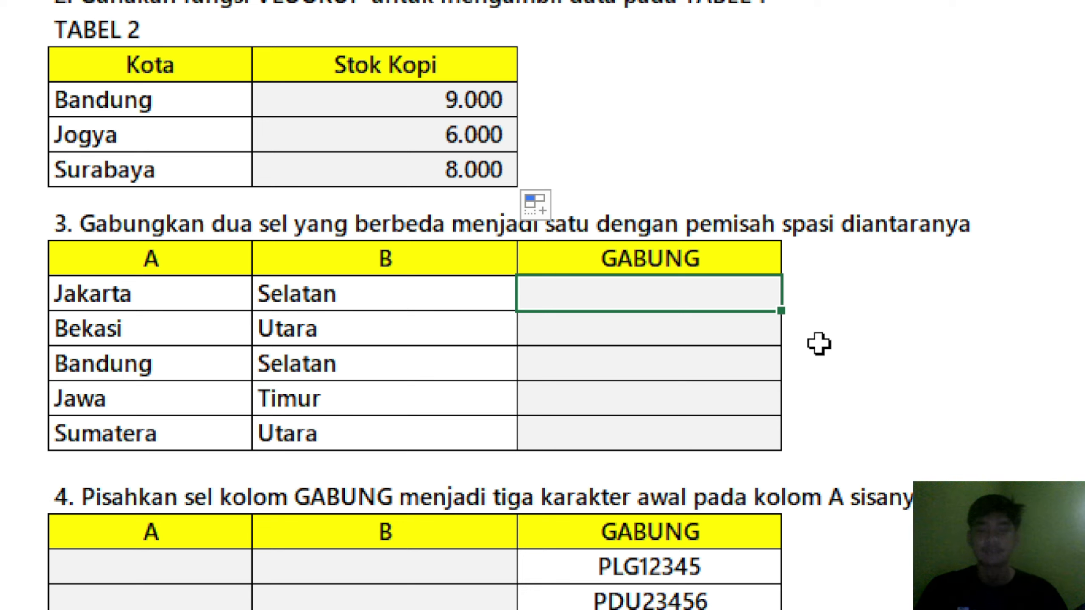
text(=cont)
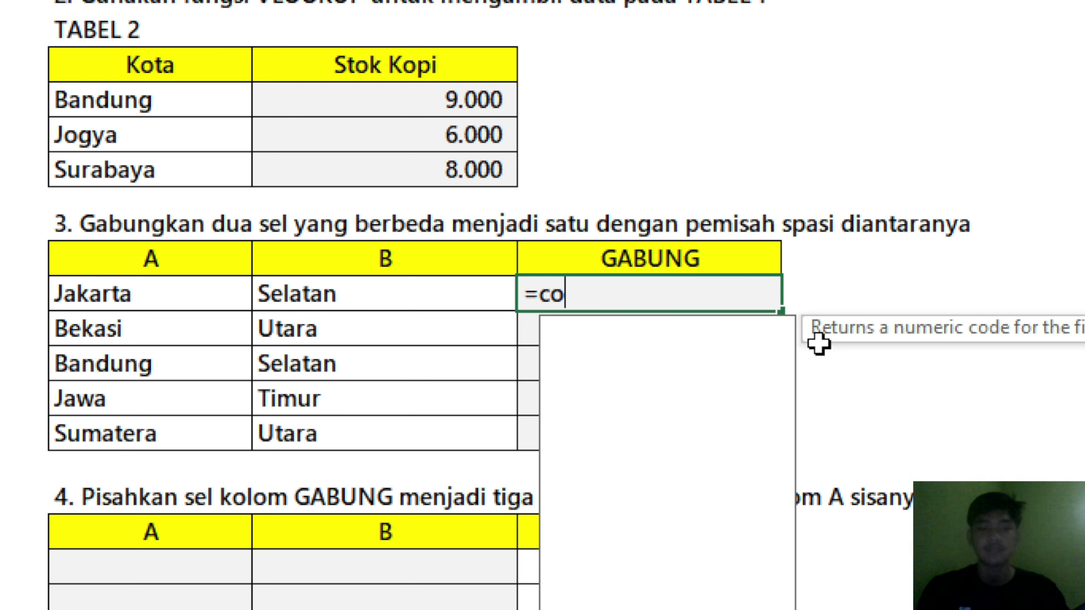
key(BackSpace)
key(BackSpace)
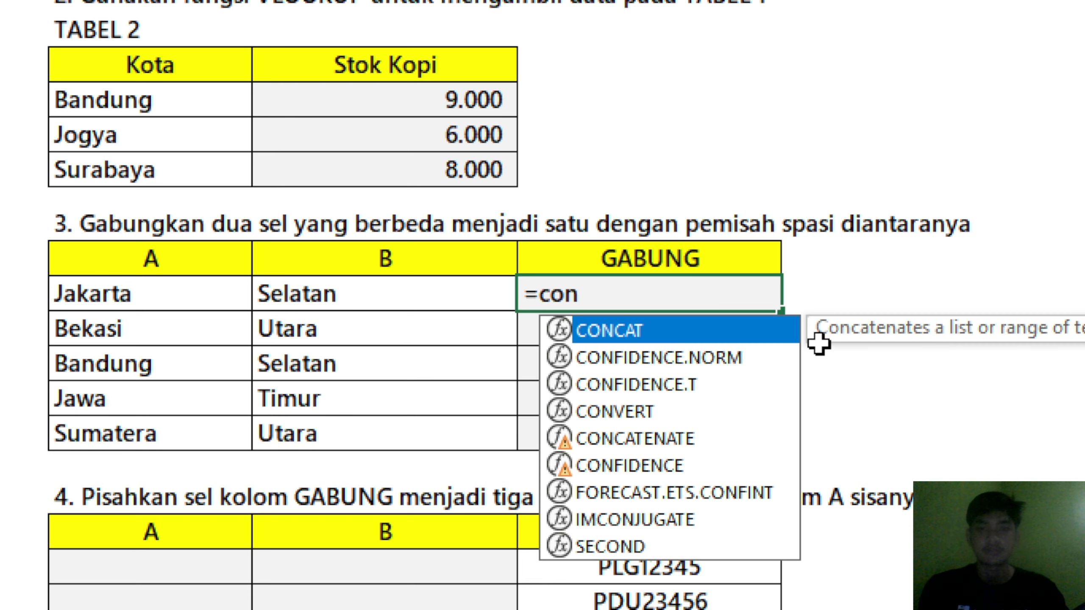
text(t)
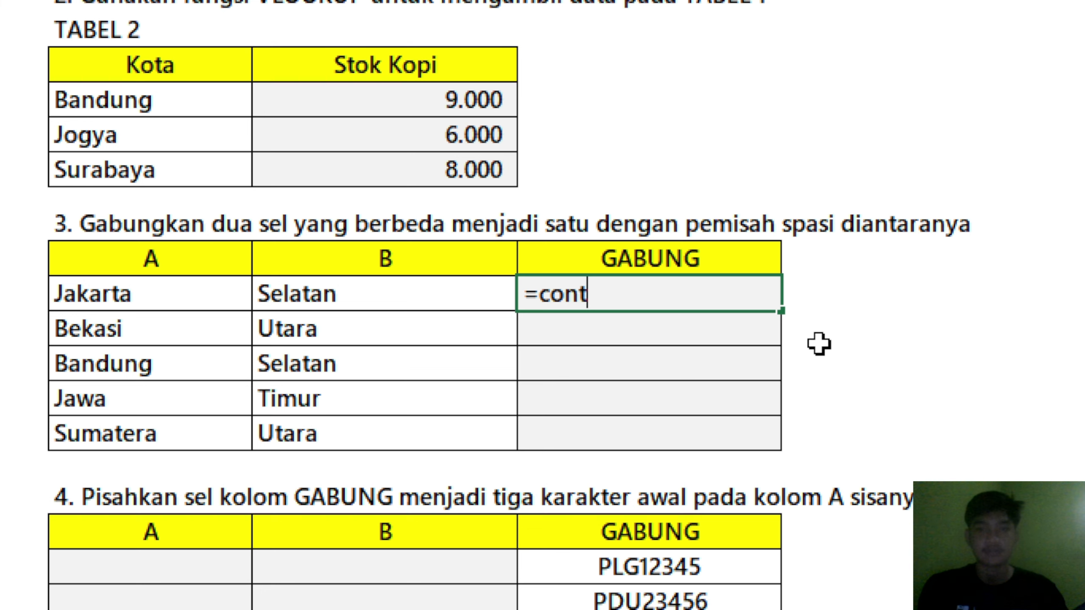
key(BackSpace)
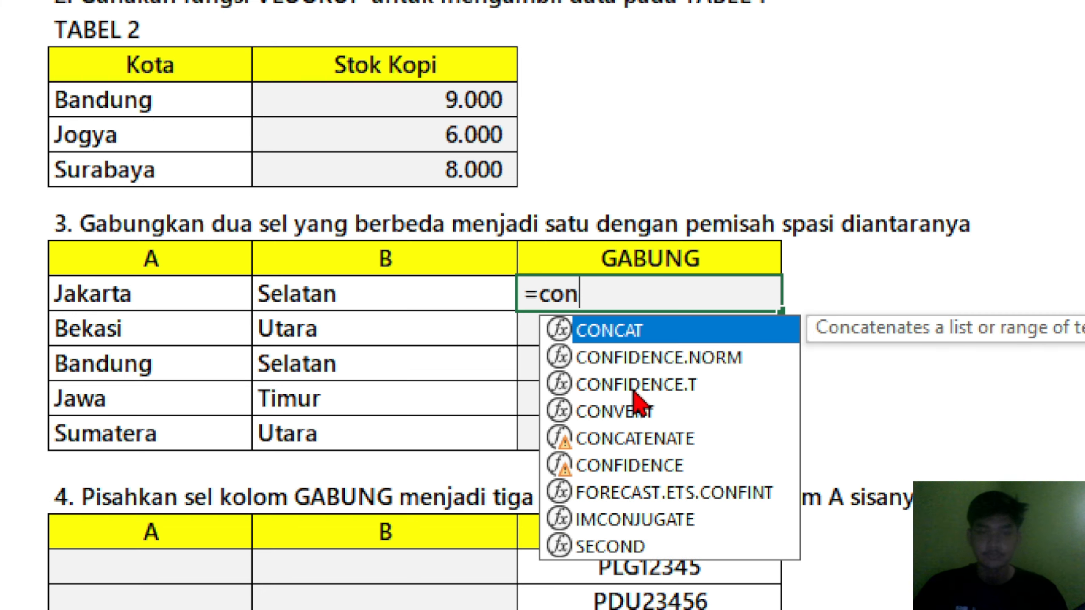
text(caten)
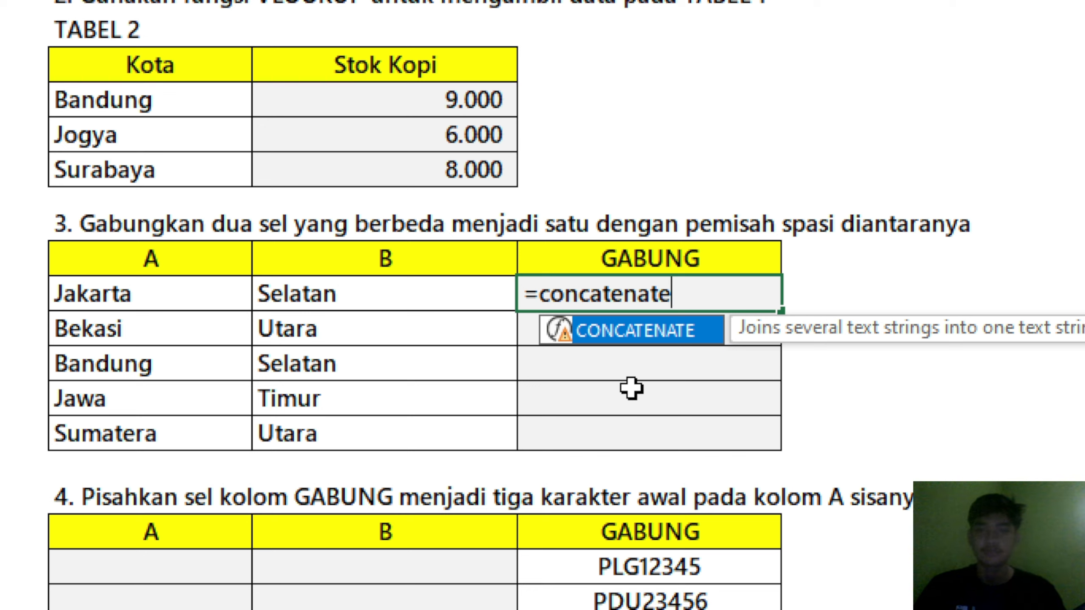
text(ate)
double_click(652, 343)
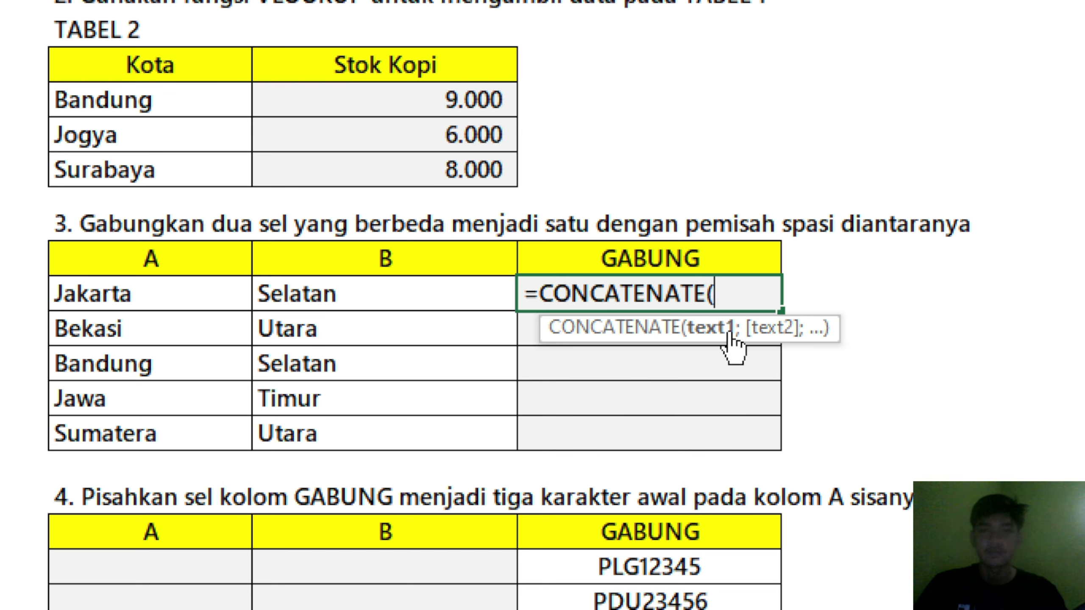
- Join B22, a quoted space and C22 as the CONCATENATE arguments, and enter the formula keeping the cell selected
click(229, 304)
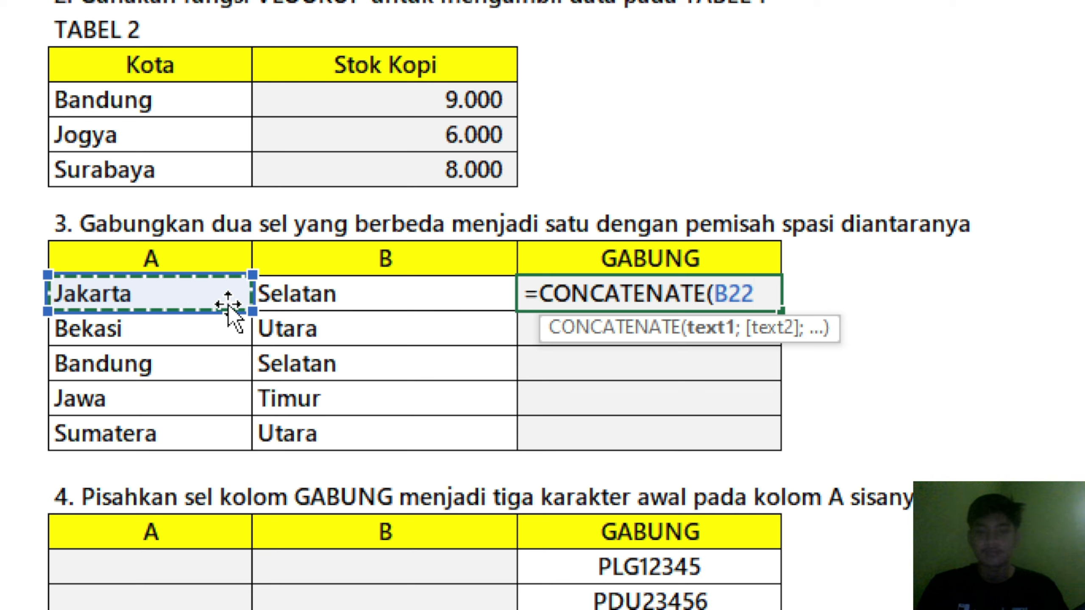
text(;" )
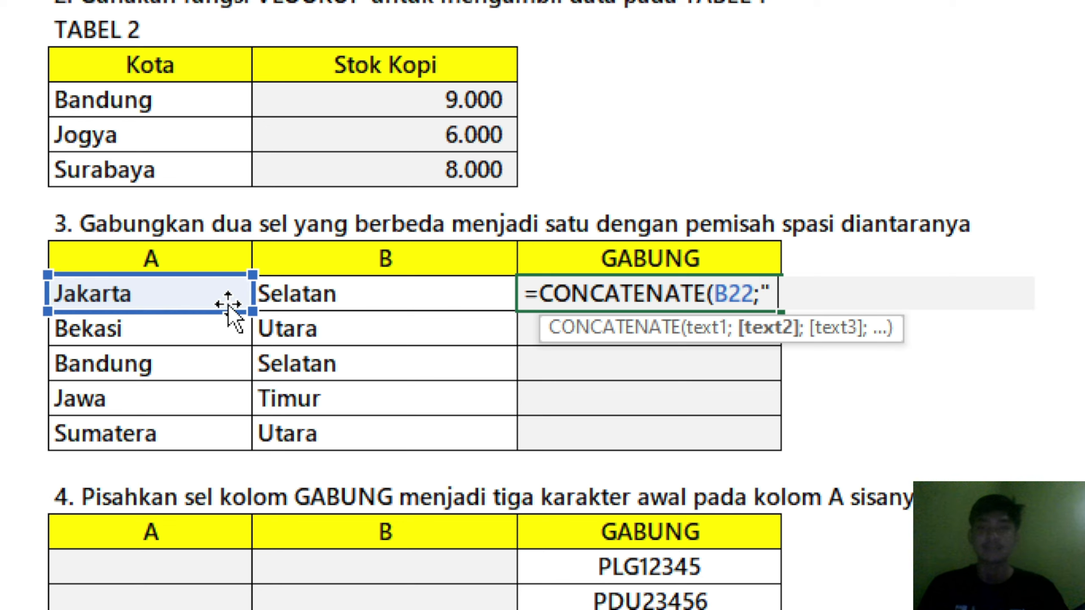
text(";)
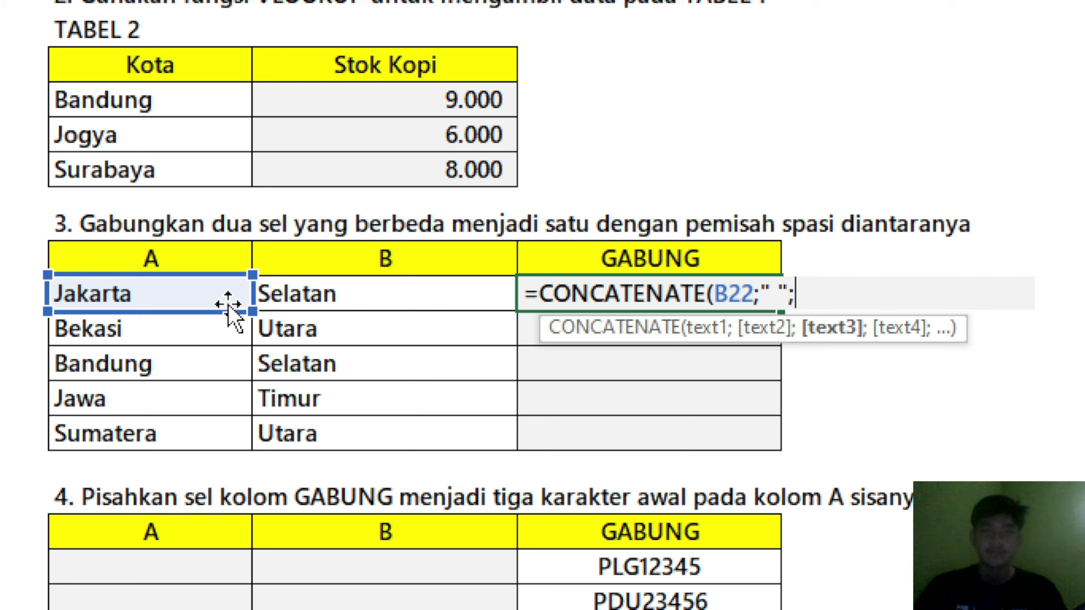
click(274, 295)
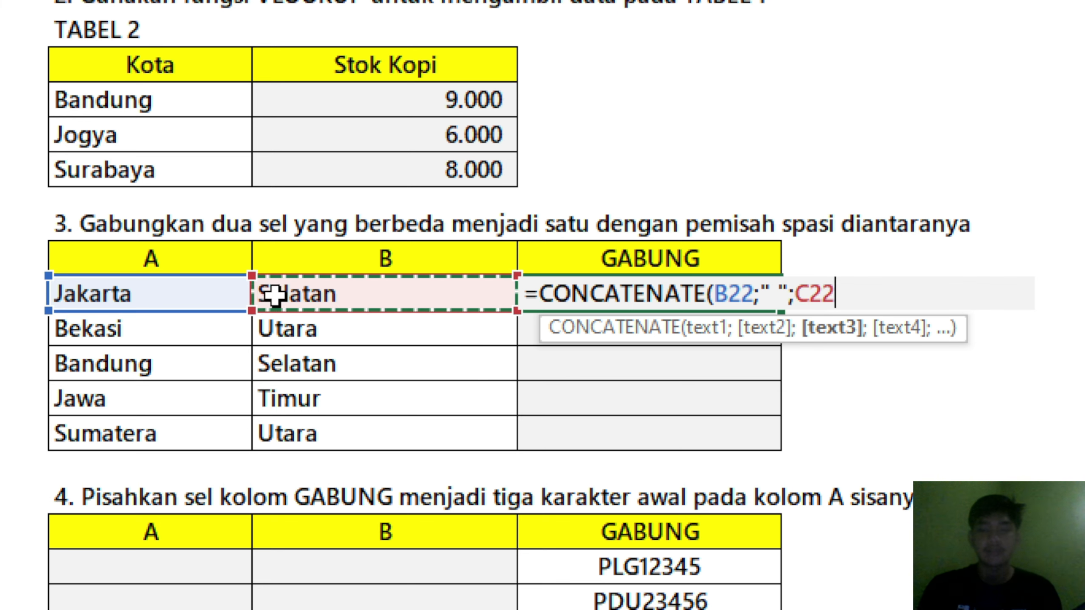
text())
key(ctrl+Return)
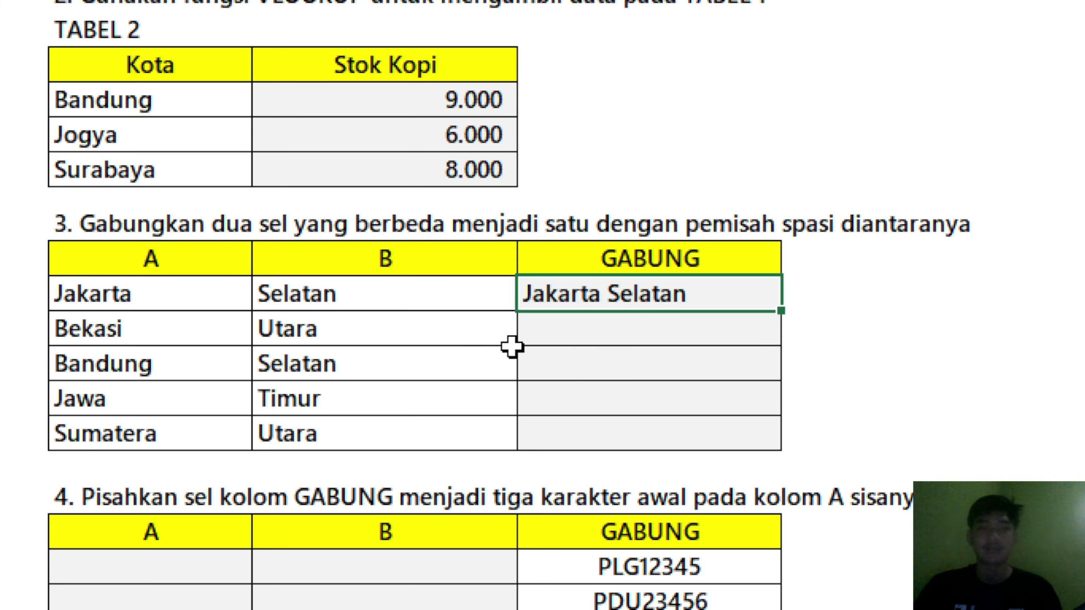
- Fill the CONCATENATE formula down the GABUNG column to the Sumatera row and compare the Jakarta row with its source cells
double_click(783, 320)
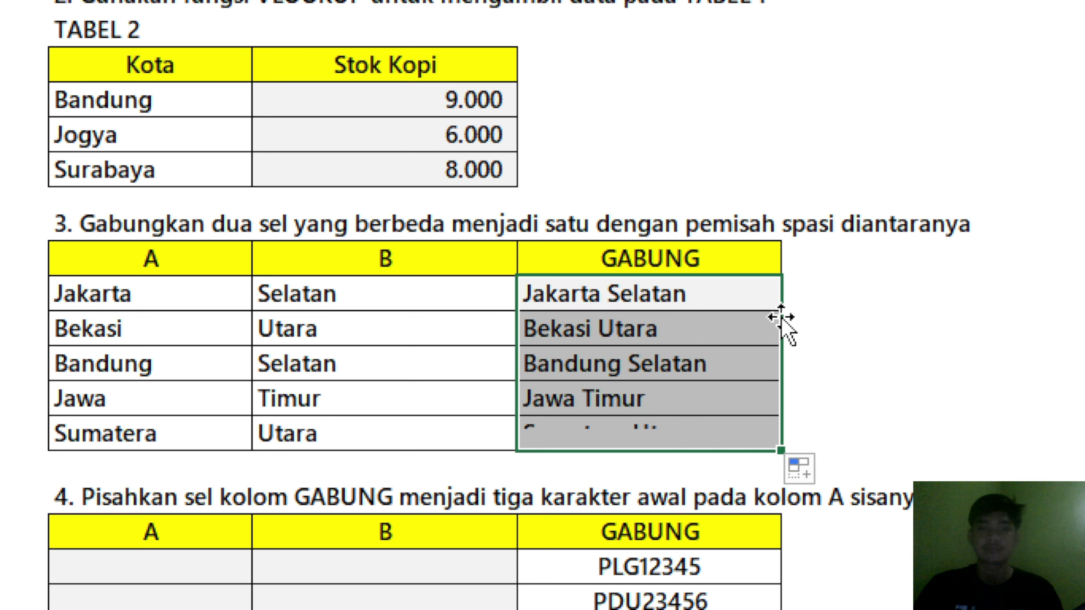
click(177, 298)
click(304, 284)
click(663, 294)
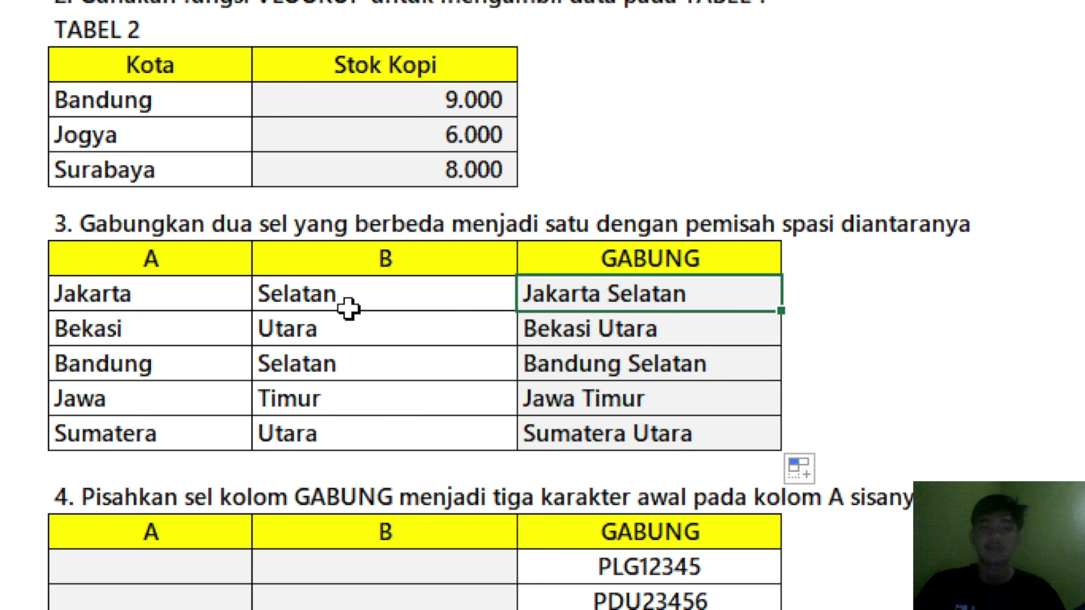
drag(248, 305, 460, 296)
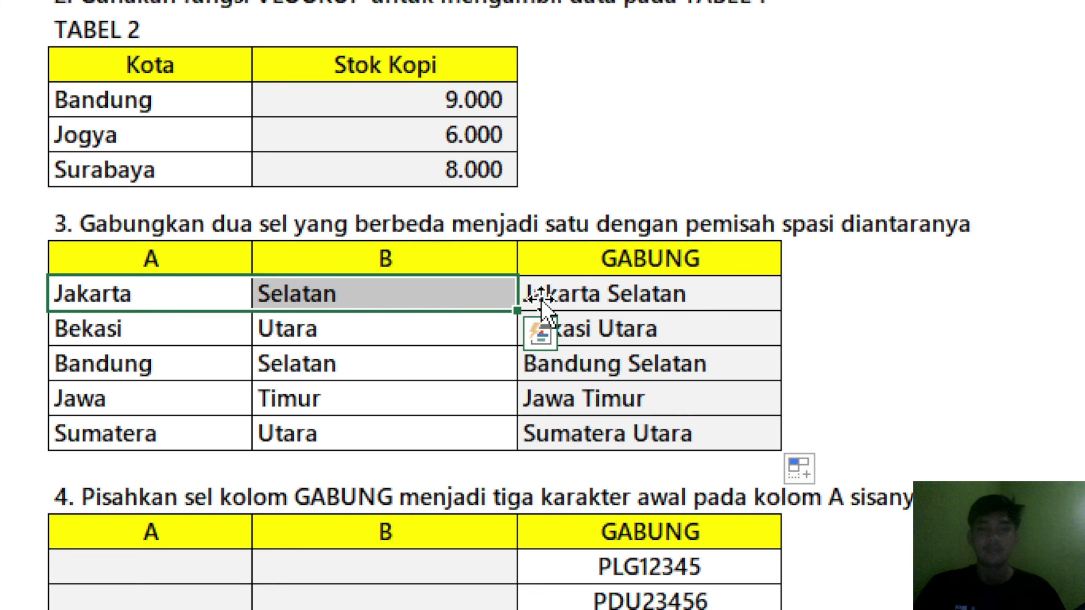
click(598, 291)
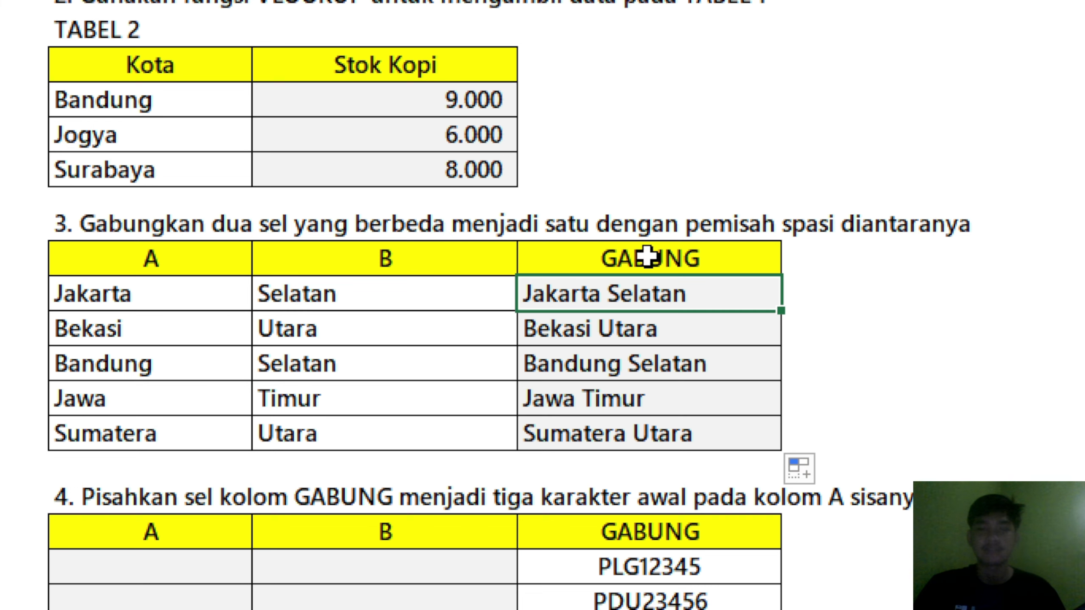
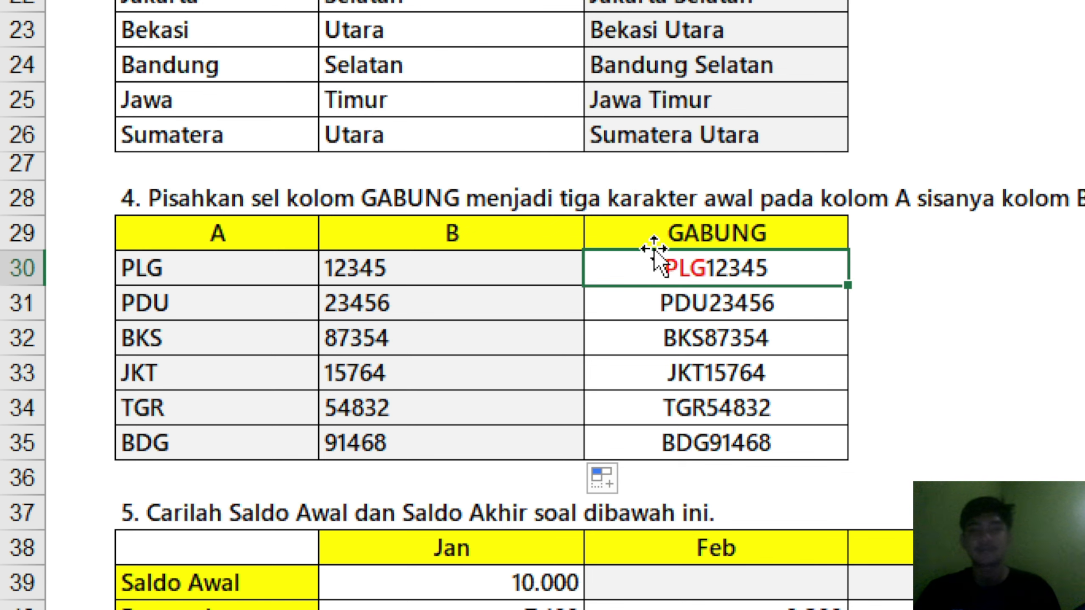
- Examine question 5 and January's Saldo Awal, Pemasukan and Pengeluaran cells
scroll(666, 273, down, 2)
scroll(672, 292, down, 1)
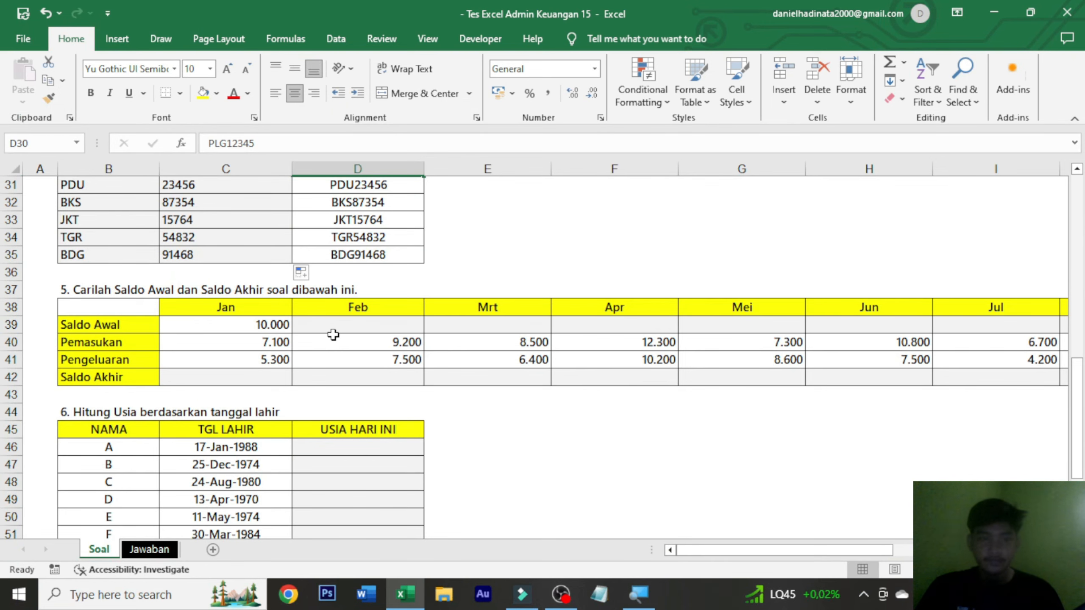
click(272, 372)
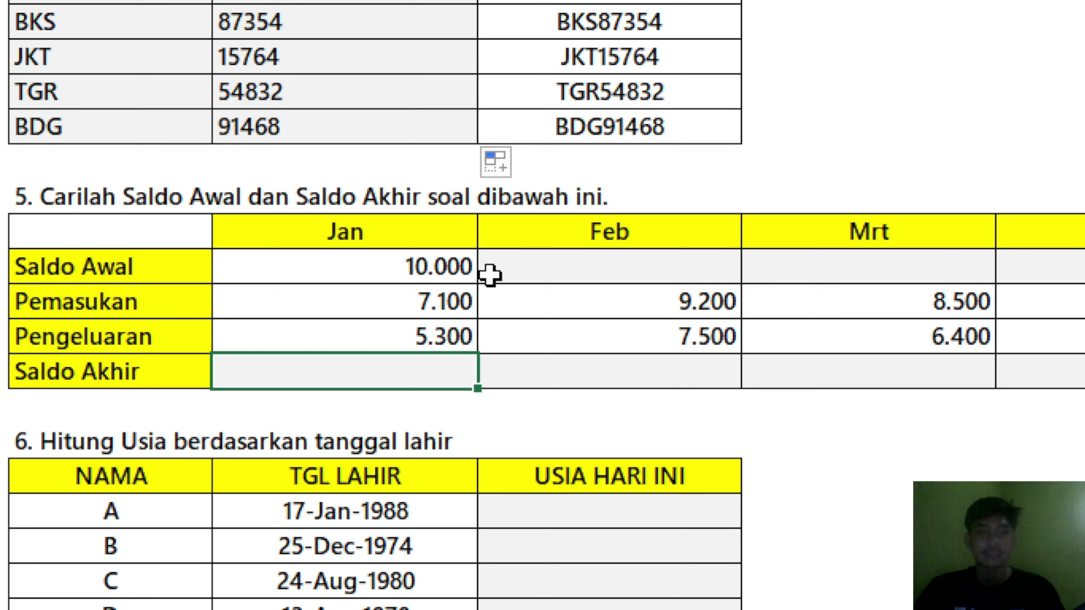
click(468, 267)
click(448, 300)
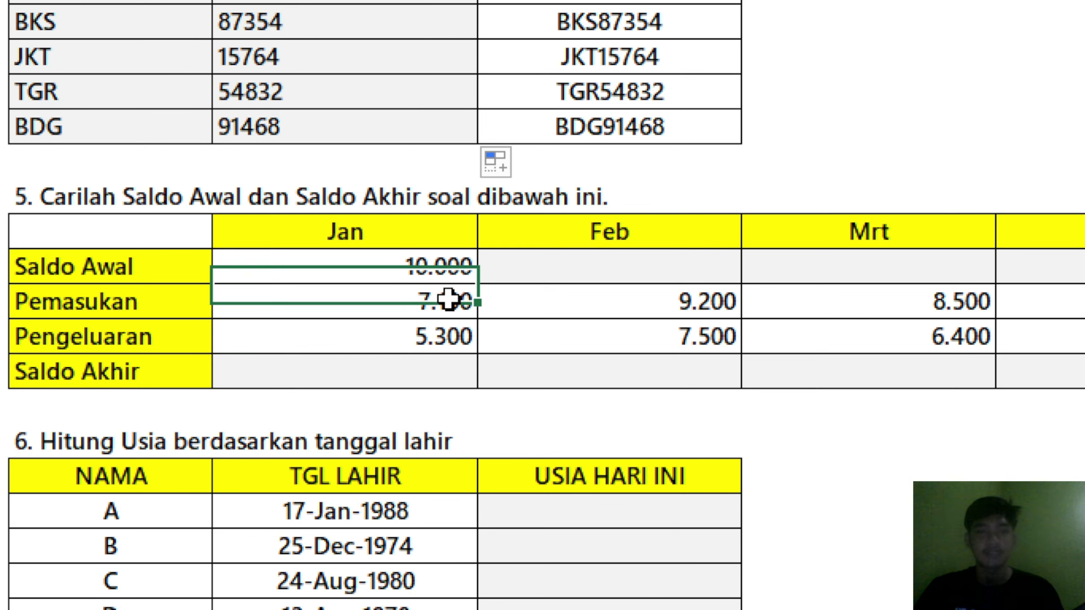
click(441, 326)
- Calculate January's Saldo Akhir in C42 with =C39+C40-C41 and apply the comma-style thousands format
click(413, 376)
text(=)
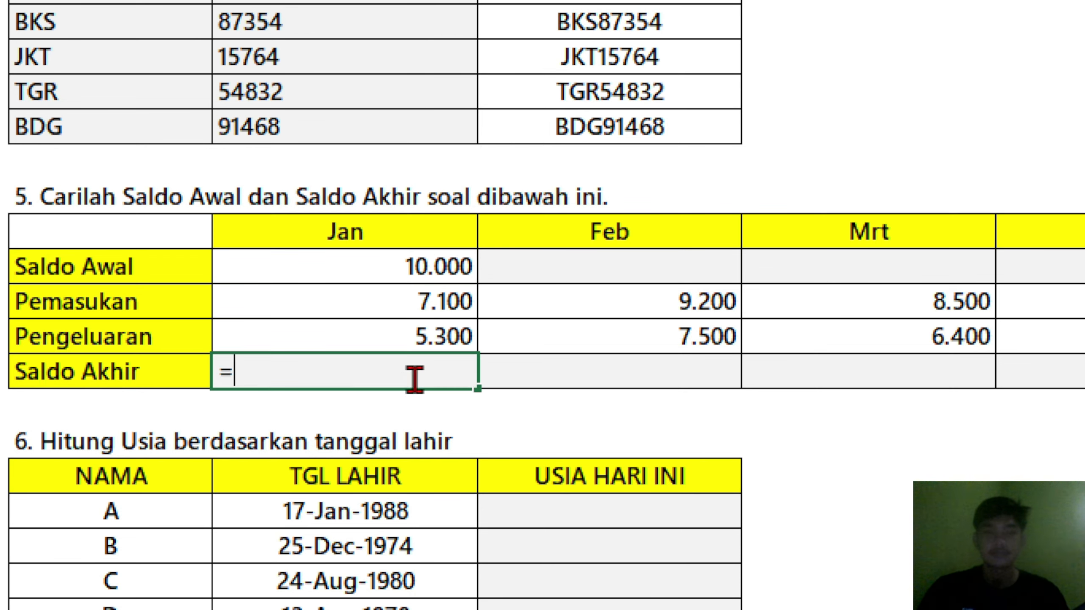
click(421, 263)
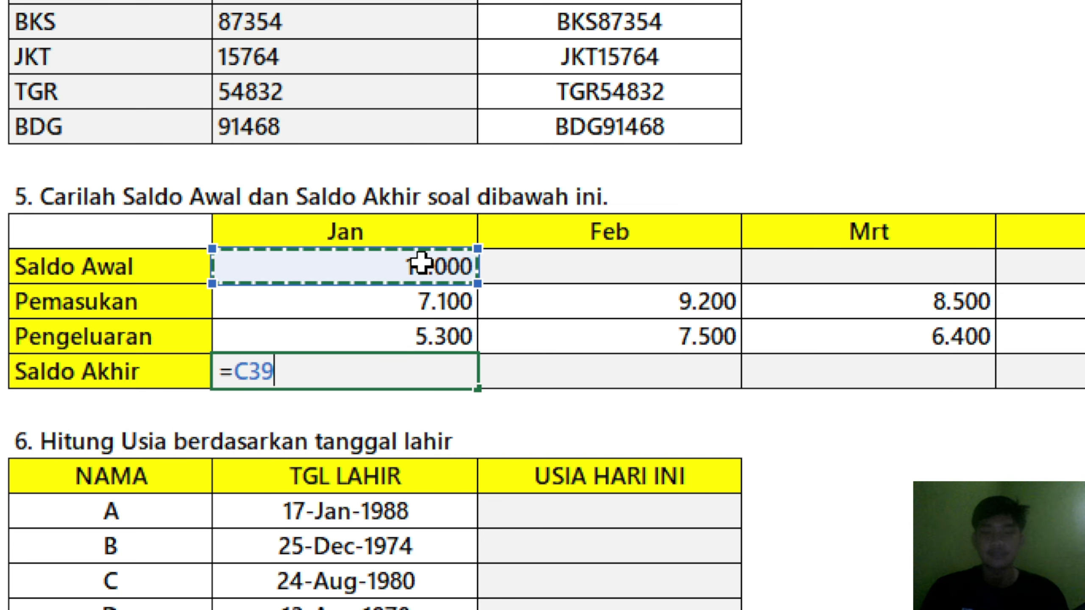
text(+)
key(Down)
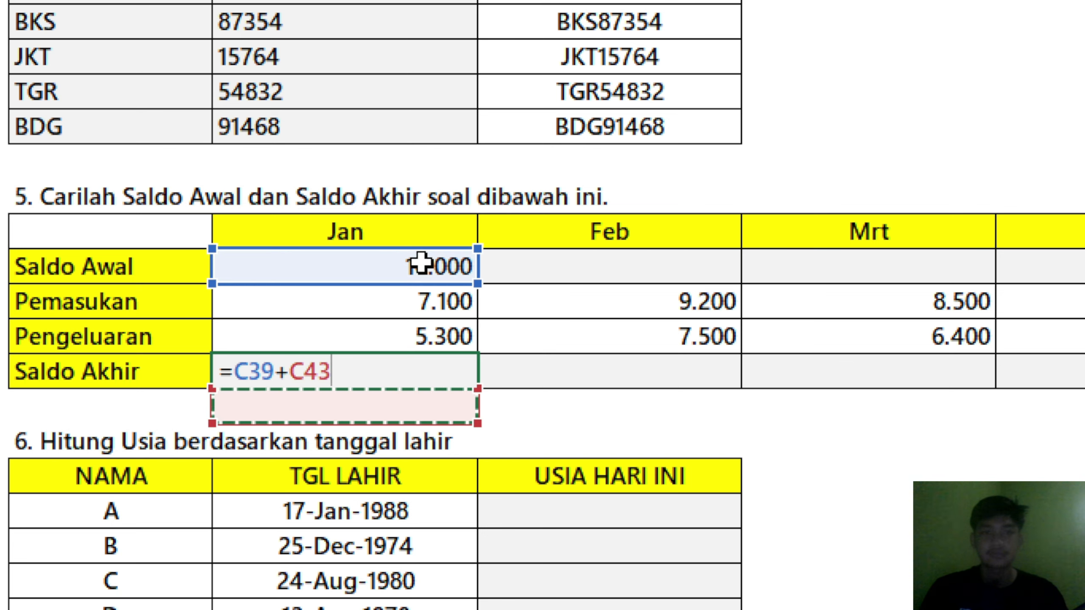
key(Up)
key(Up)
key(Up)
text(-)
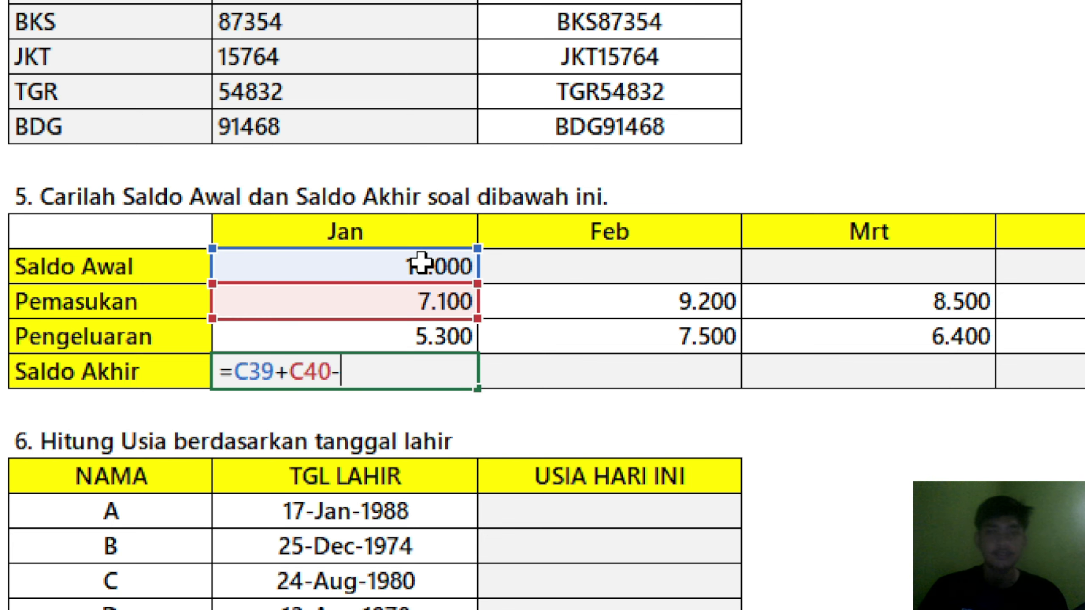
click(442, 329)
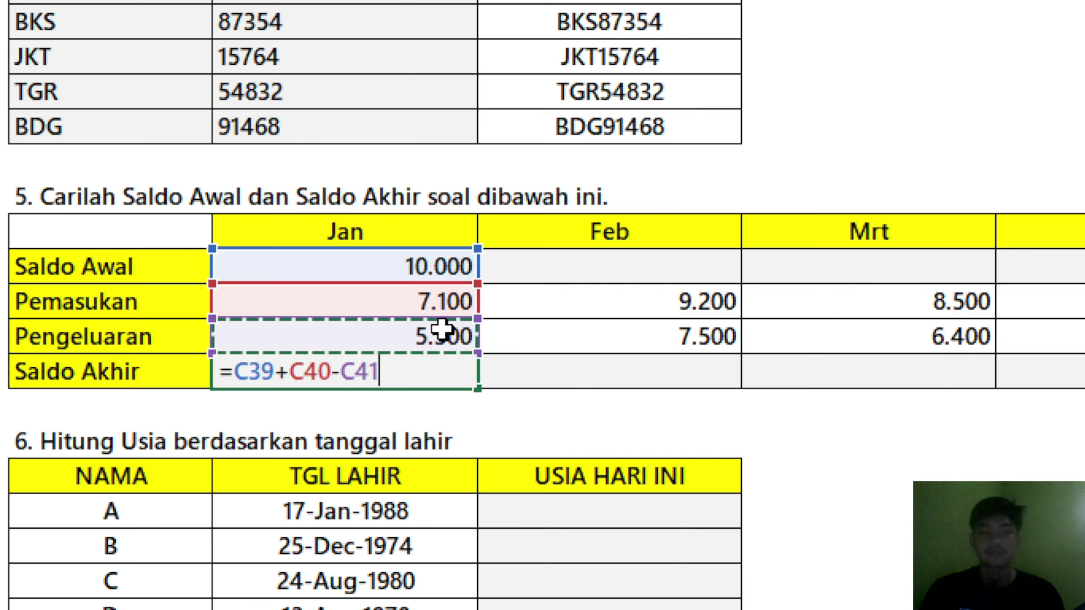
key(Return)
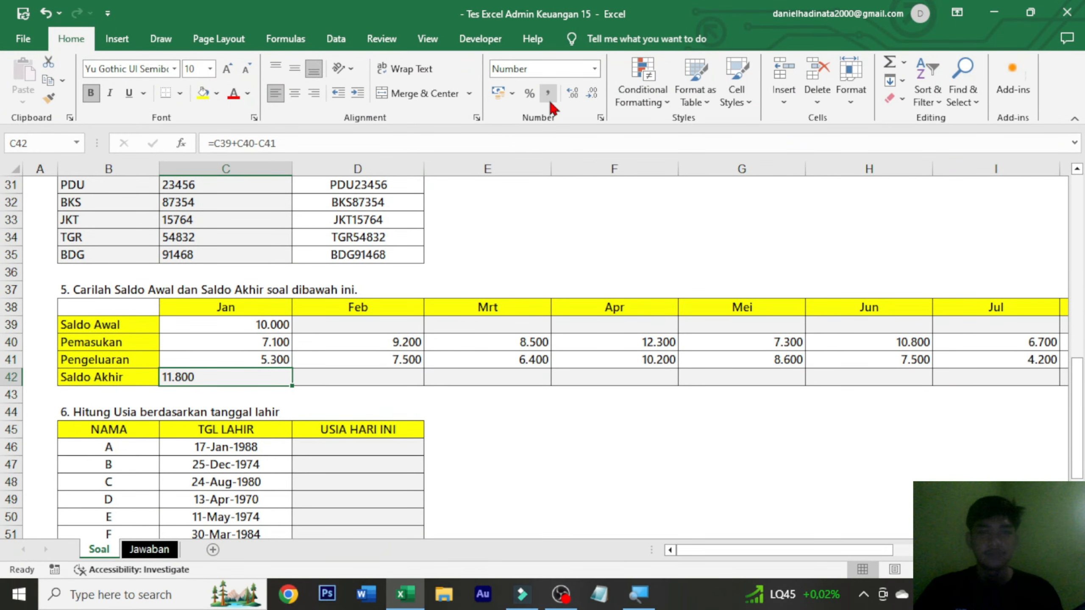
click(549, 101)
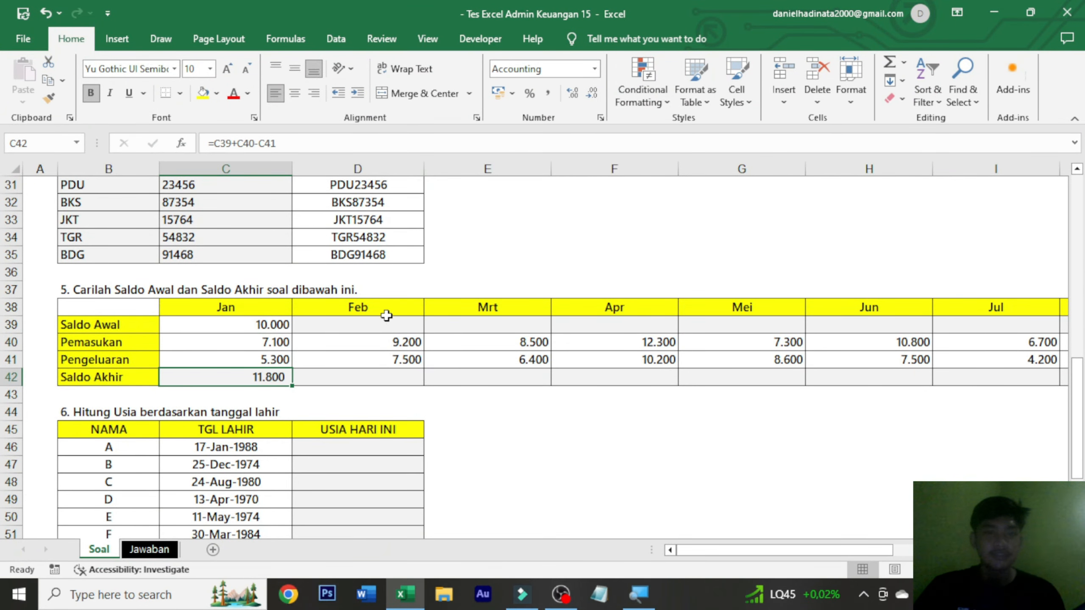
- Link February's Saldo Awal in D39 to January's Saldo Akhir with =C42 and fill it across to December
click(384, 325)
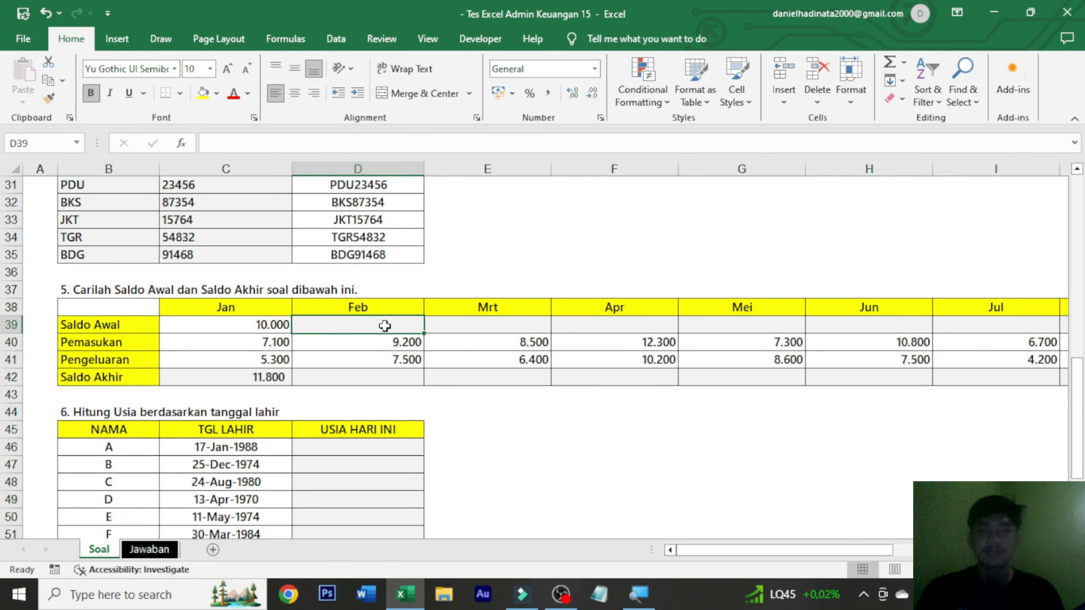
text(=)
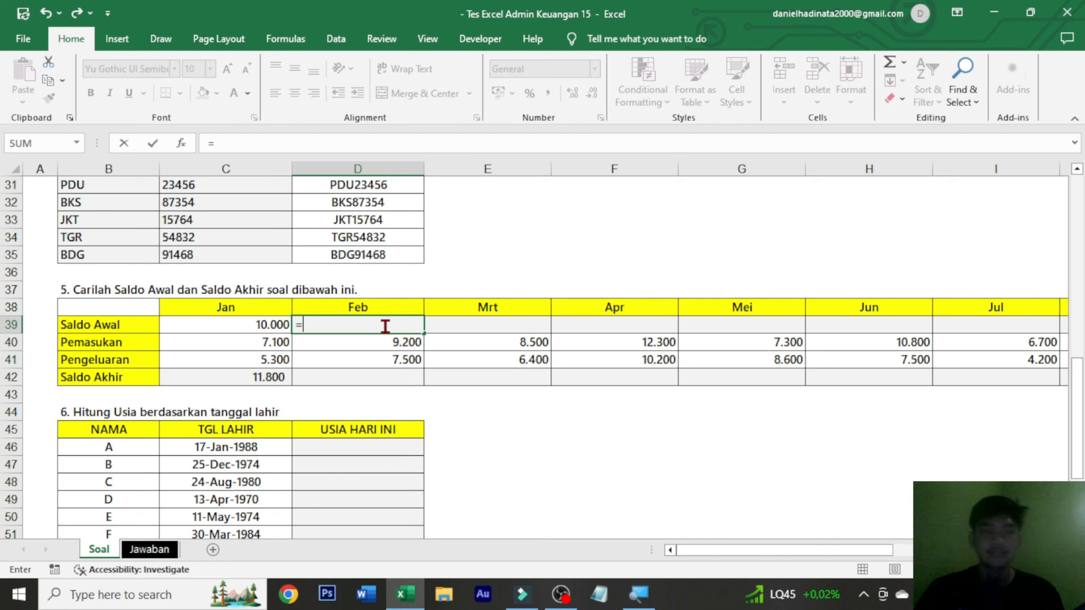
click(260, 376)
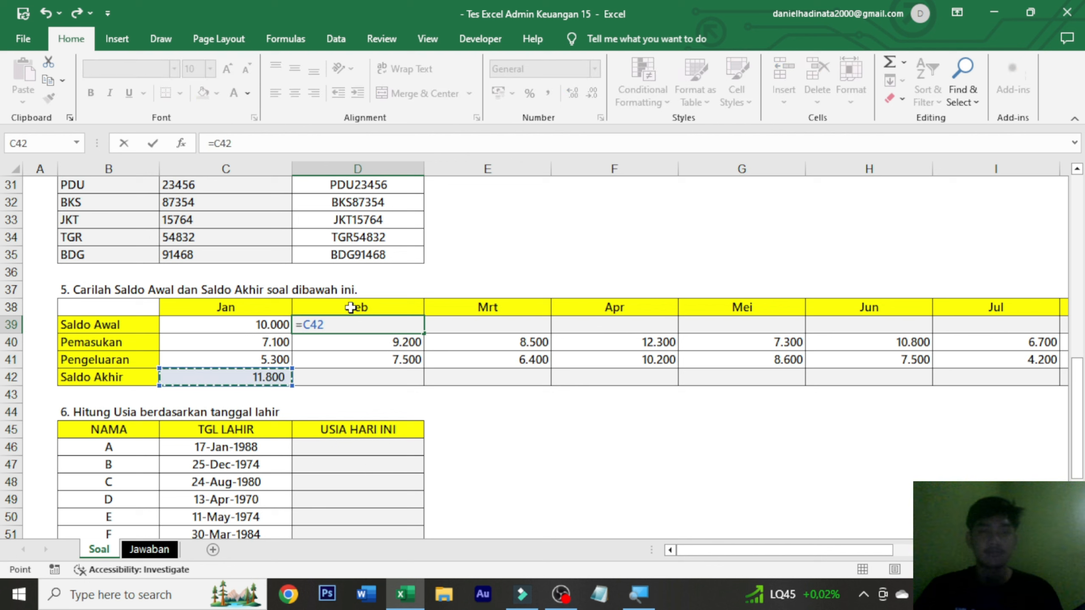
key(ctrl+Return)
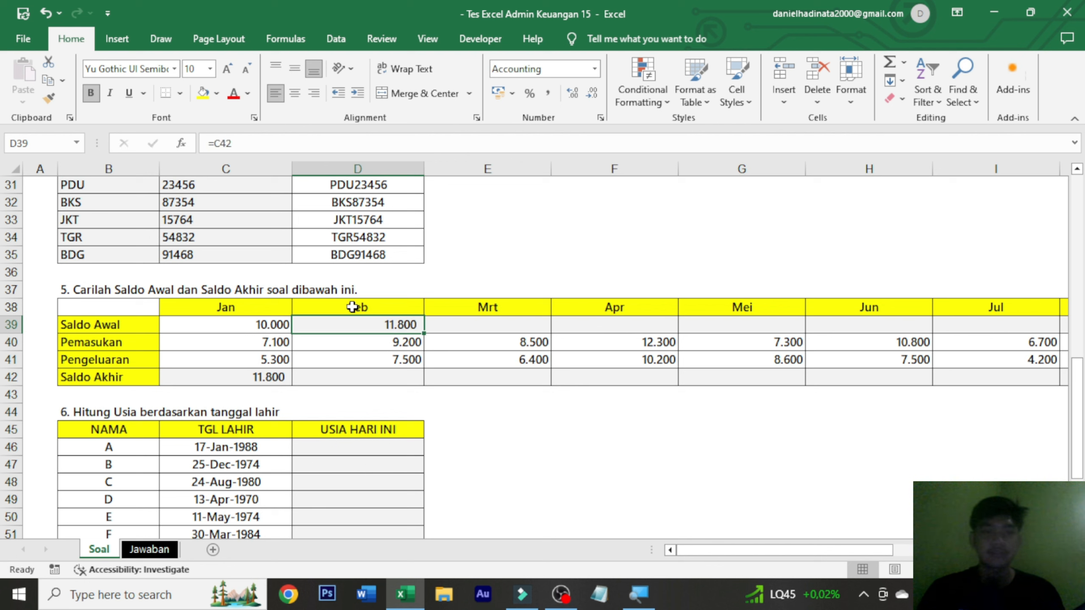
mouse_move(721, 555)
mouse_down()
mouse_move(812, 552)
mouse_move(708, 551)
mouse_up()
drag(426, 334, 889, 335)
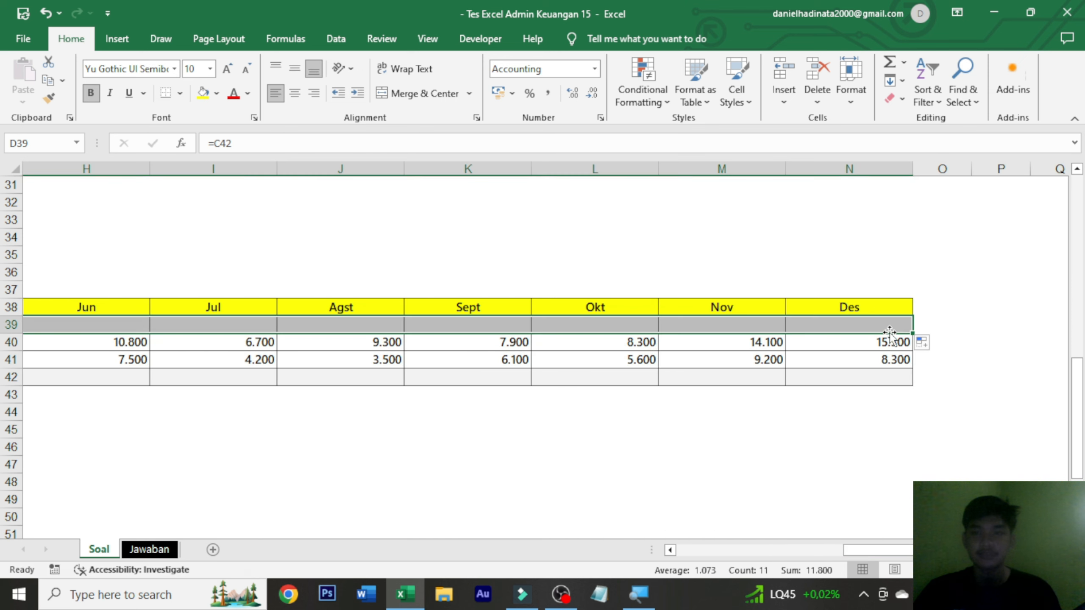
- Fill January's Saldo Akhir formula across row 42 to December and check the February column
drag(871, 552, 615, 551)
click(272, 383)
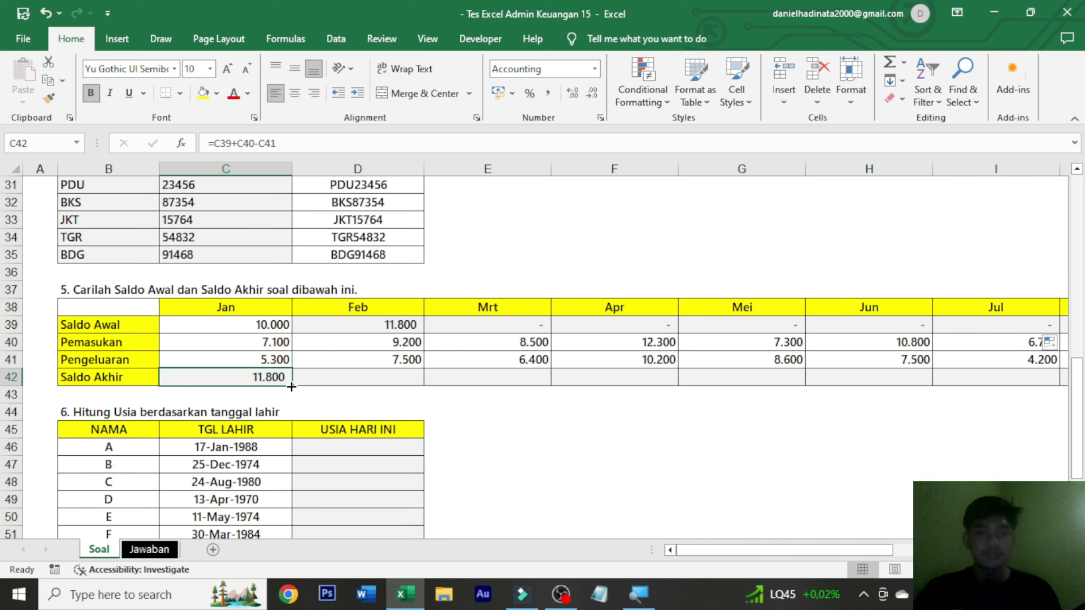
drag(290, 387, 1042, 388)
drag(896, 551, 666, 551)
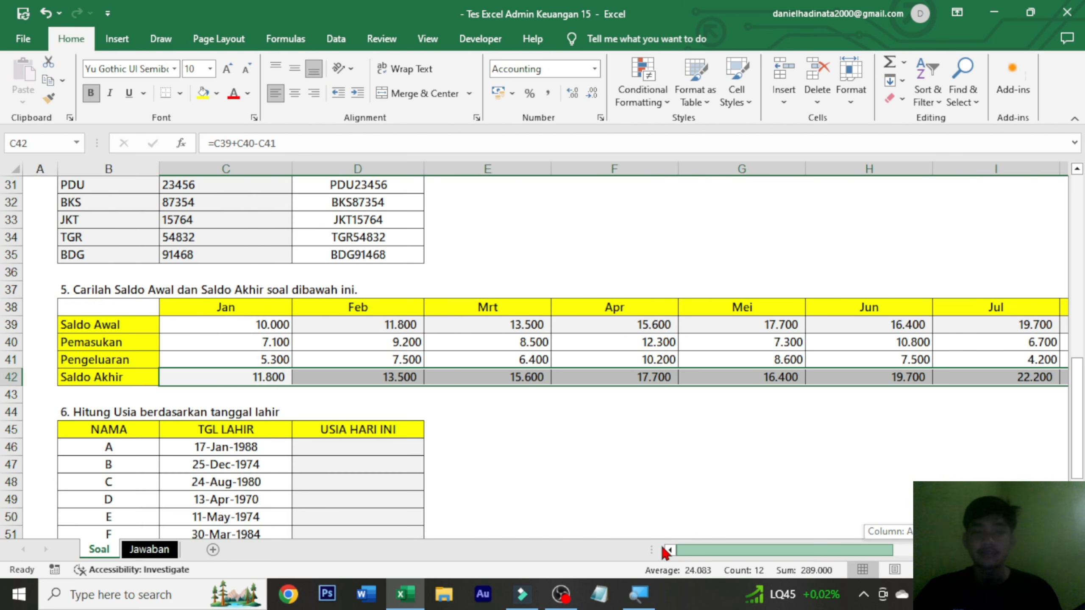
click(363, 359)
click(379, 325)
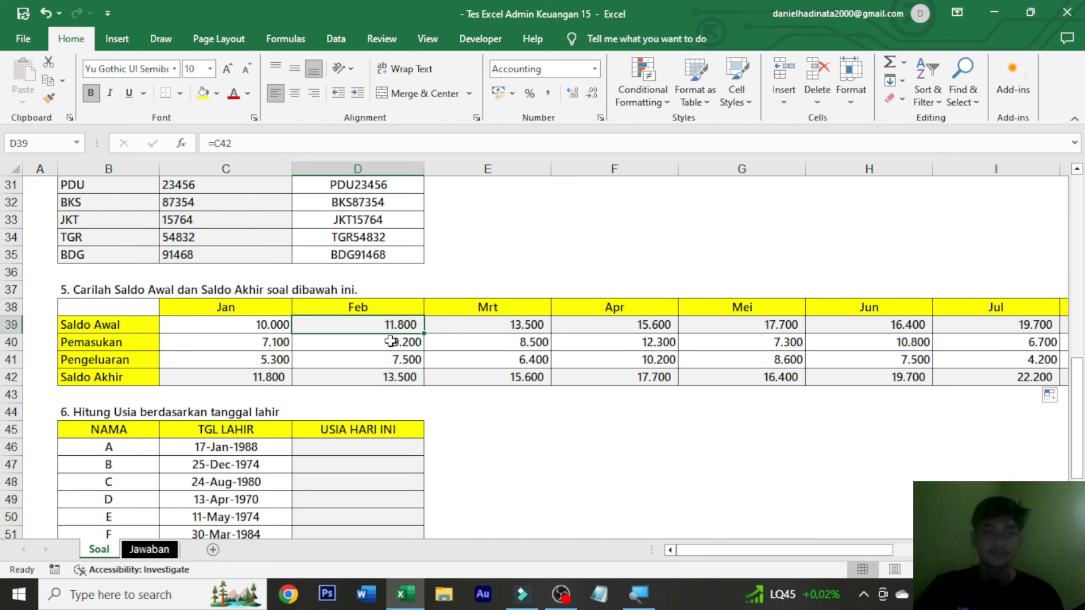
- Check February's Pengeluaran, Saldo Awal and Saldo Akhir cells against January's Saldo Akhir formula in C42
click(387, 360)
click(395, 329)
click(397, 374)
key(Left)
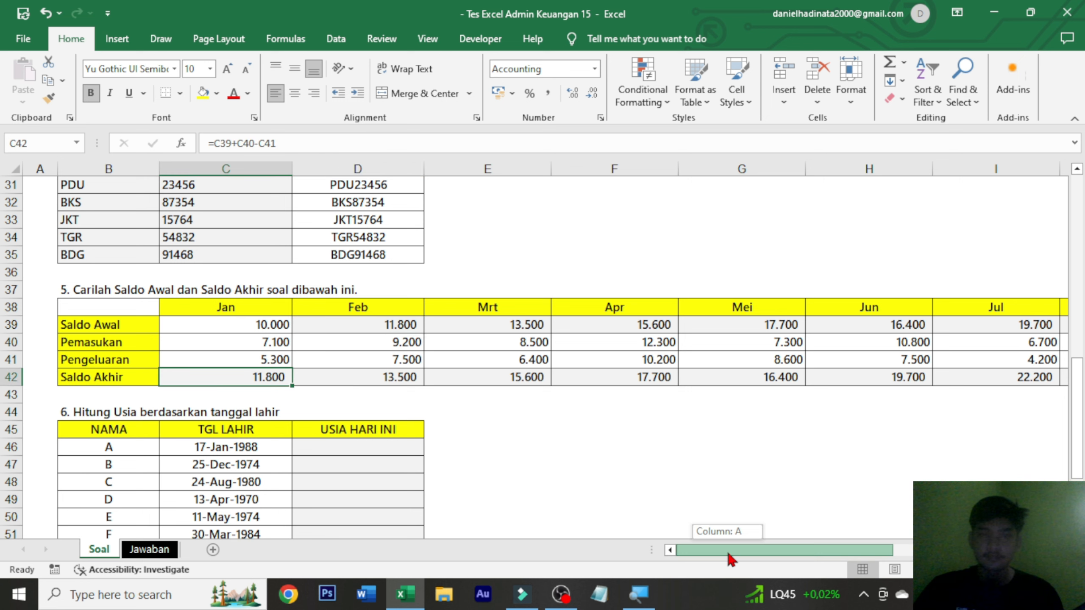
drag(726, 548, 653, 551)
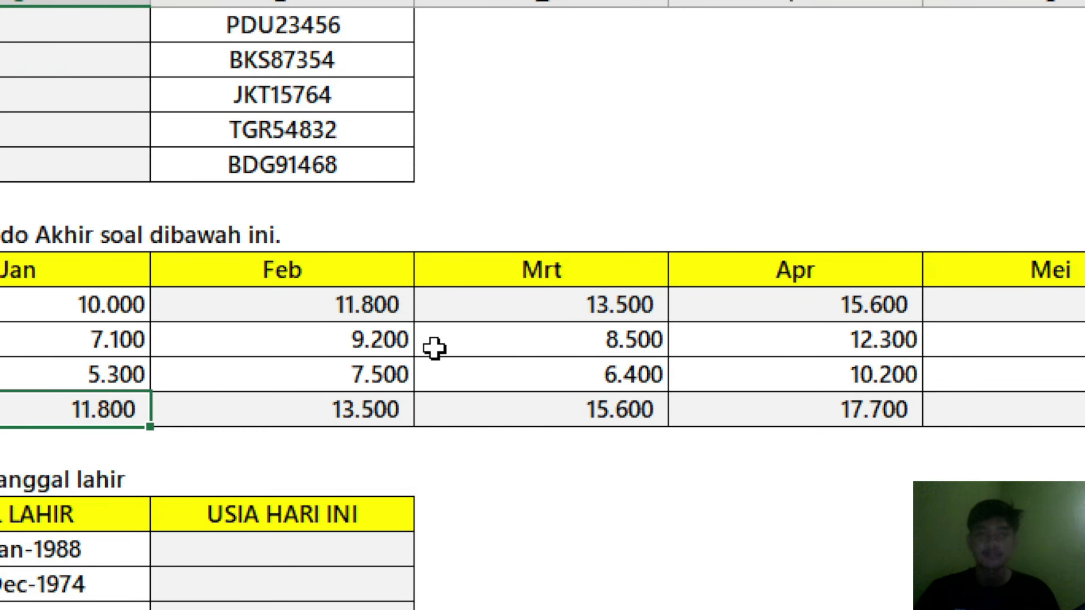
- Examine question 6's names, birth dates and empty USIA HARI INI column
scroll(310, 303, down, 3)
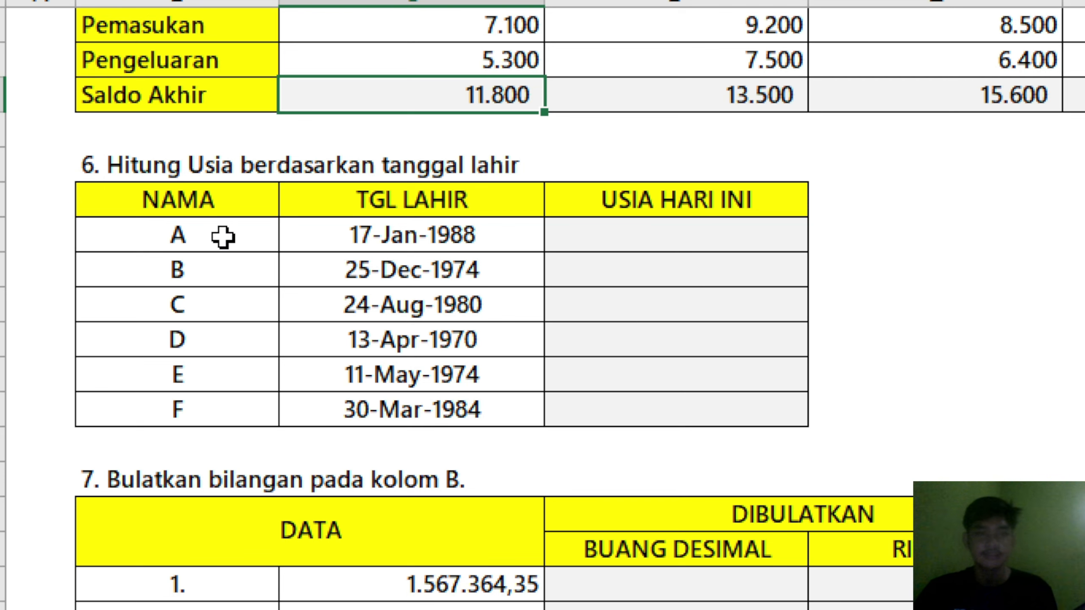
drag(222, 235, 176, 408)
drag(450, 239, 463, 358)
click(664, 233)
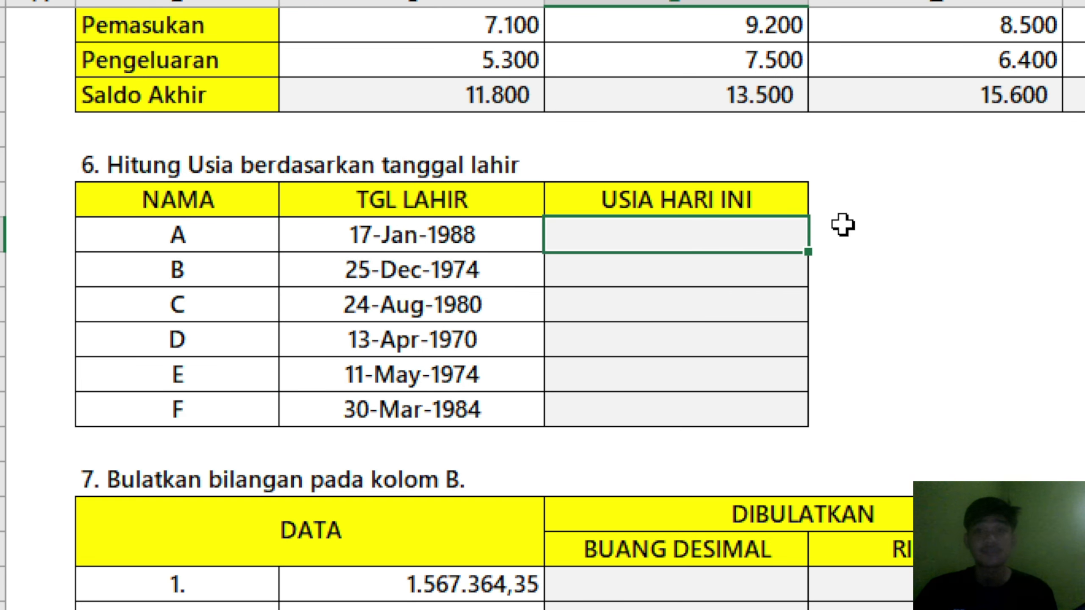
- Insert today's date in E45, beside the USIA HARI INI header, with =TODAY()
click(874, 197)
text(=)
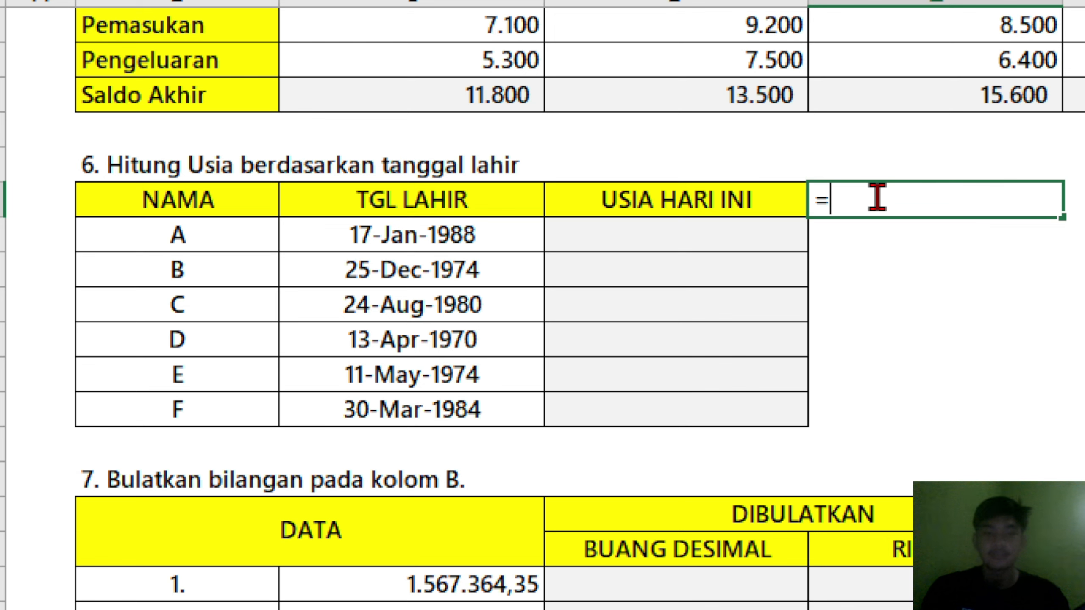
text(tofsy)
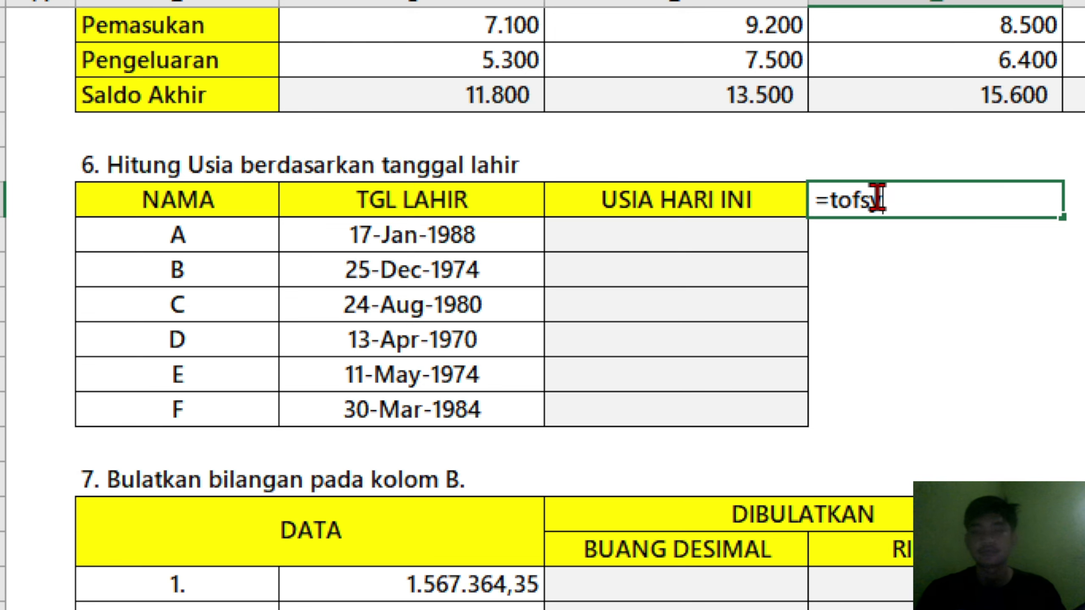
key(BackSpace)
text(da)
key(Tab)
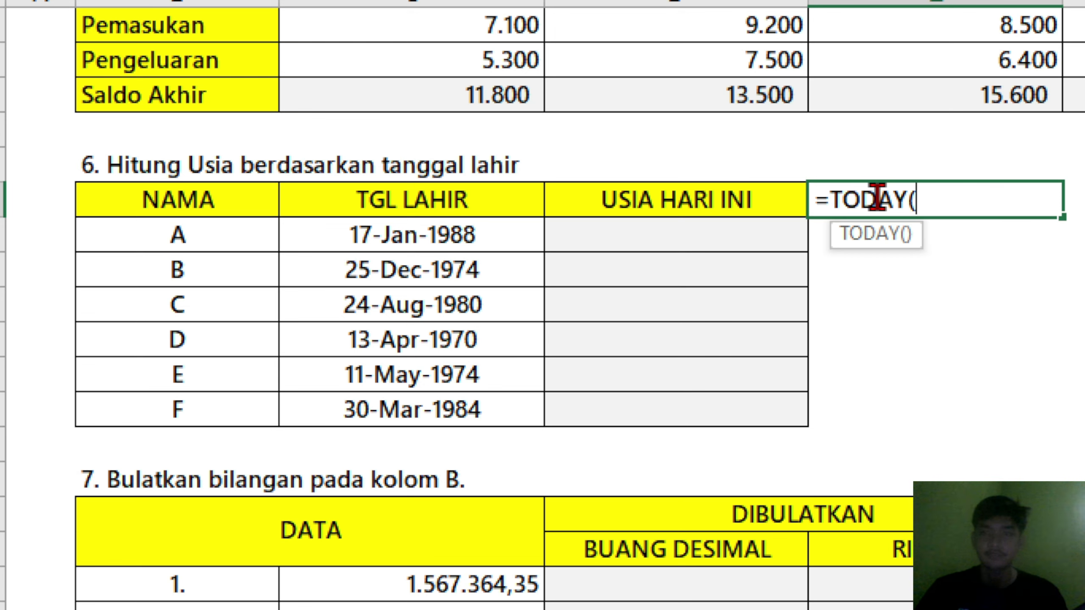
text())
key(ctrl+Return)
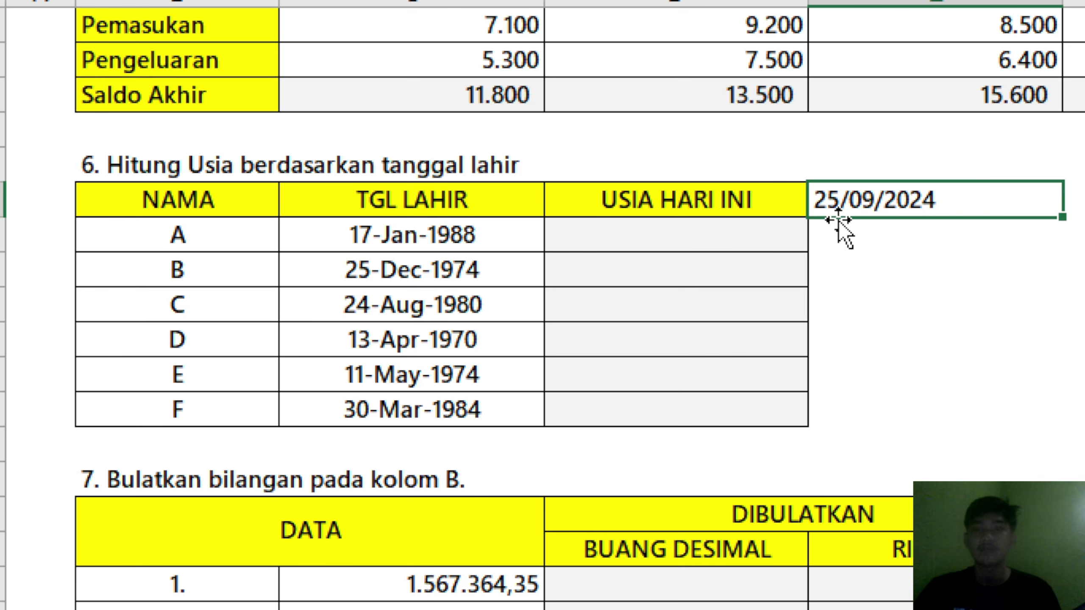
click(698, 250)
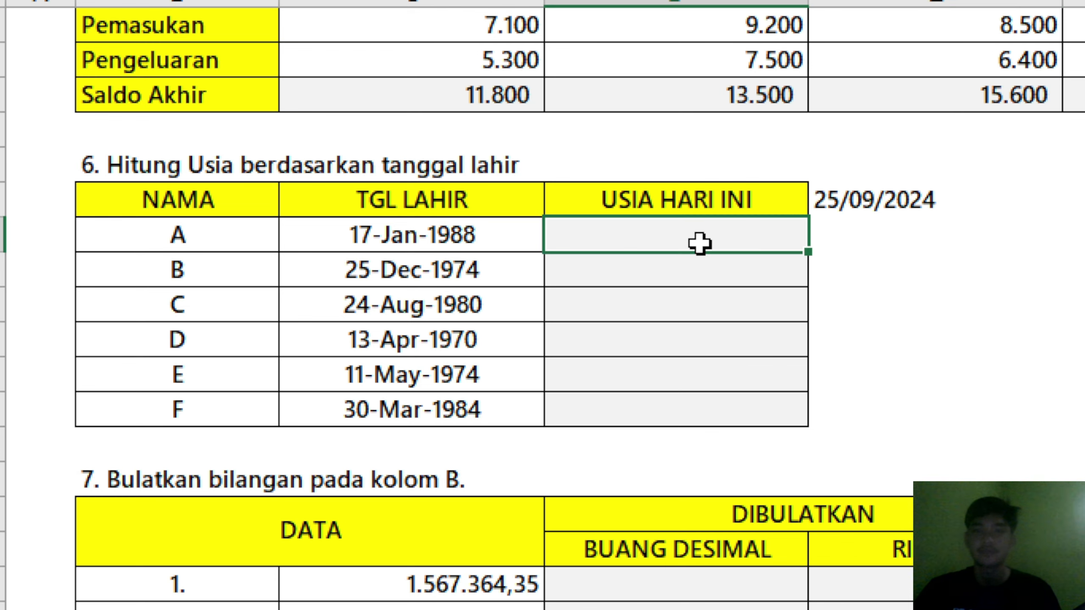
click(899, 197)
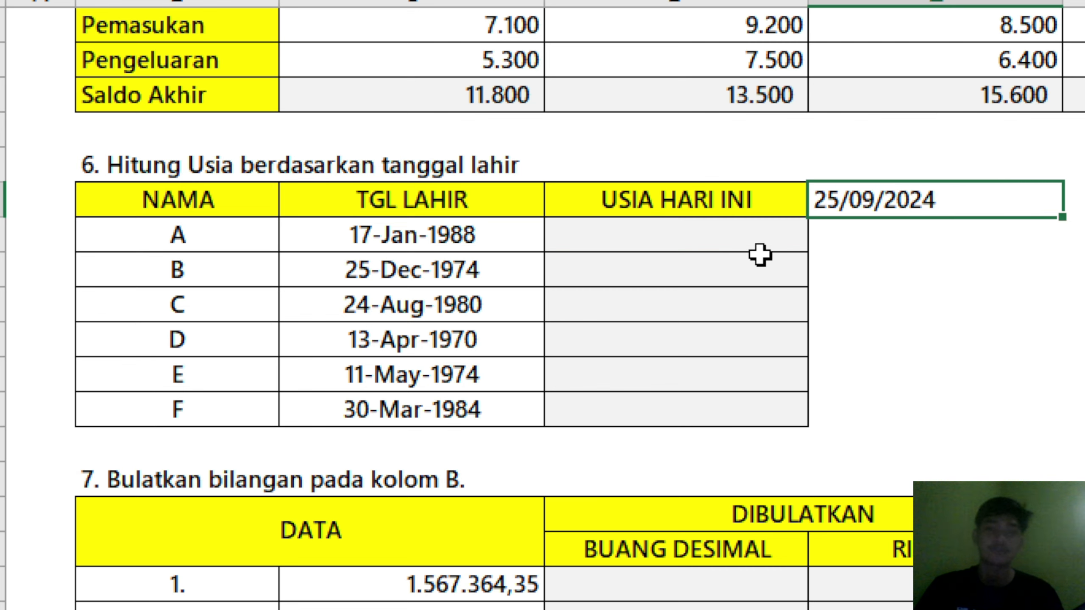
- Calculate person A's age in D46 with =DATEDIF(C46;TODAY();"Y") and fill the formula down to D51
click(751, 231)
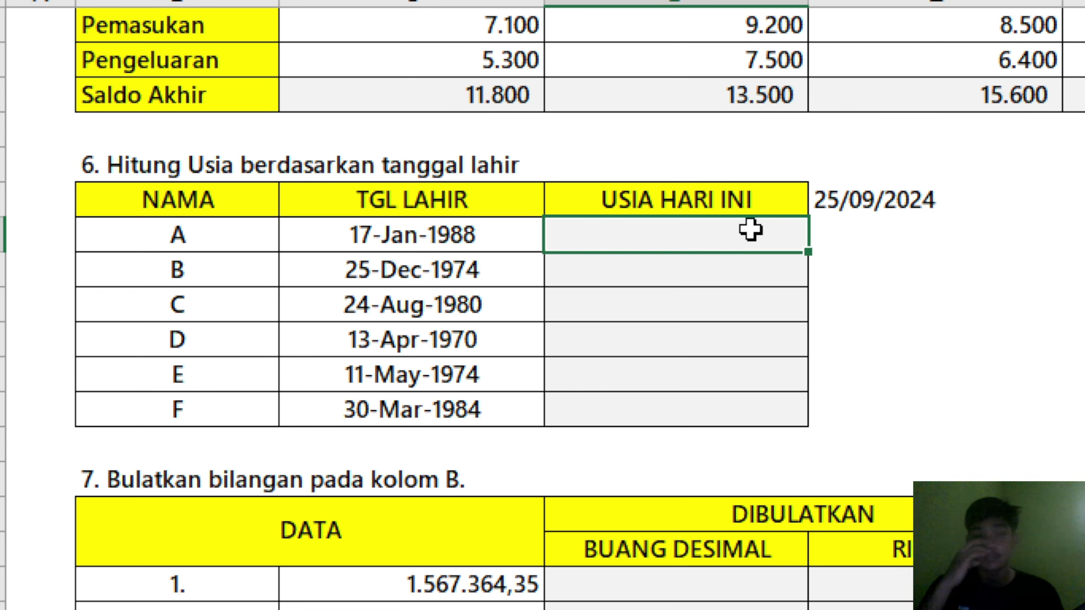
text(=)
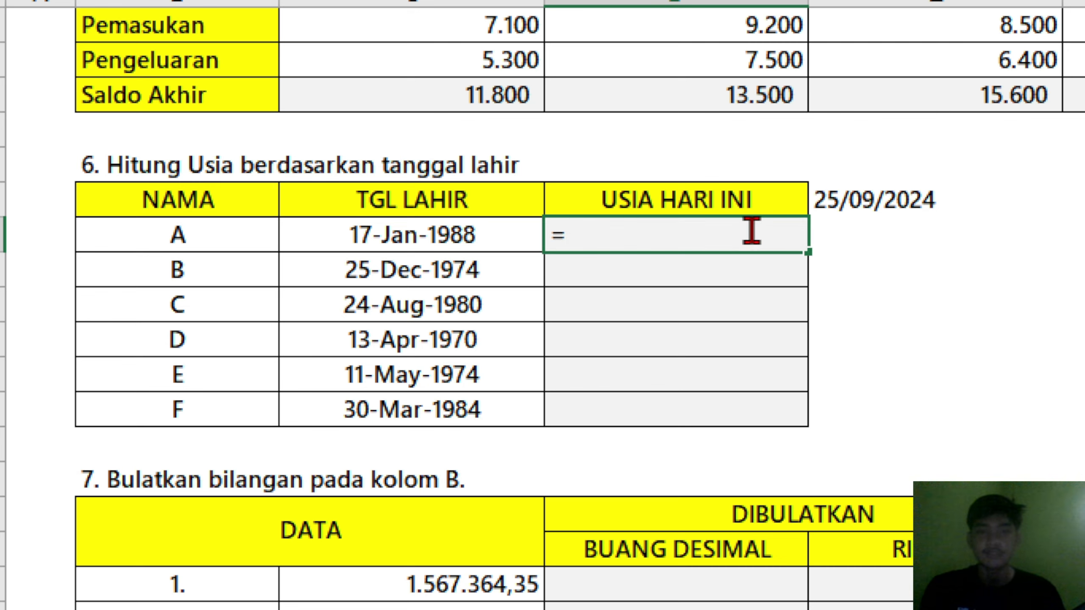
text(dated)
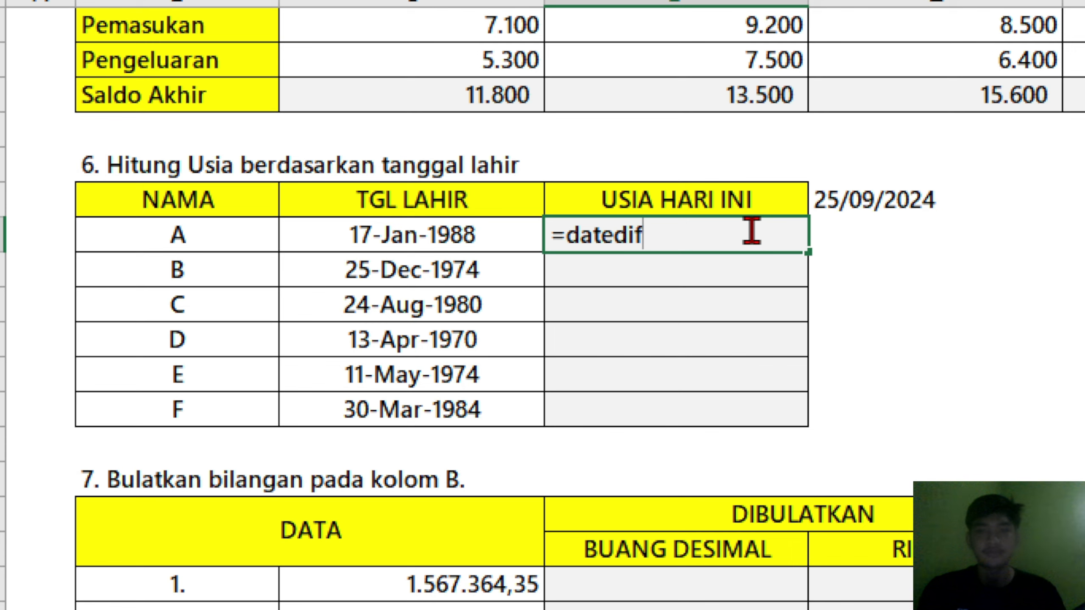
text(if)
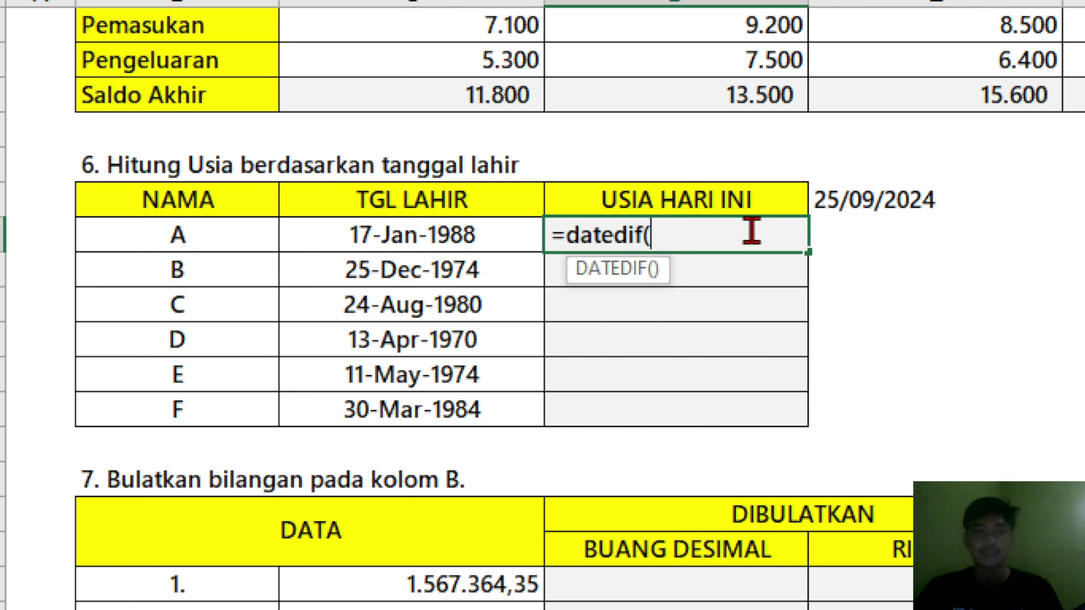
click(488, 228)
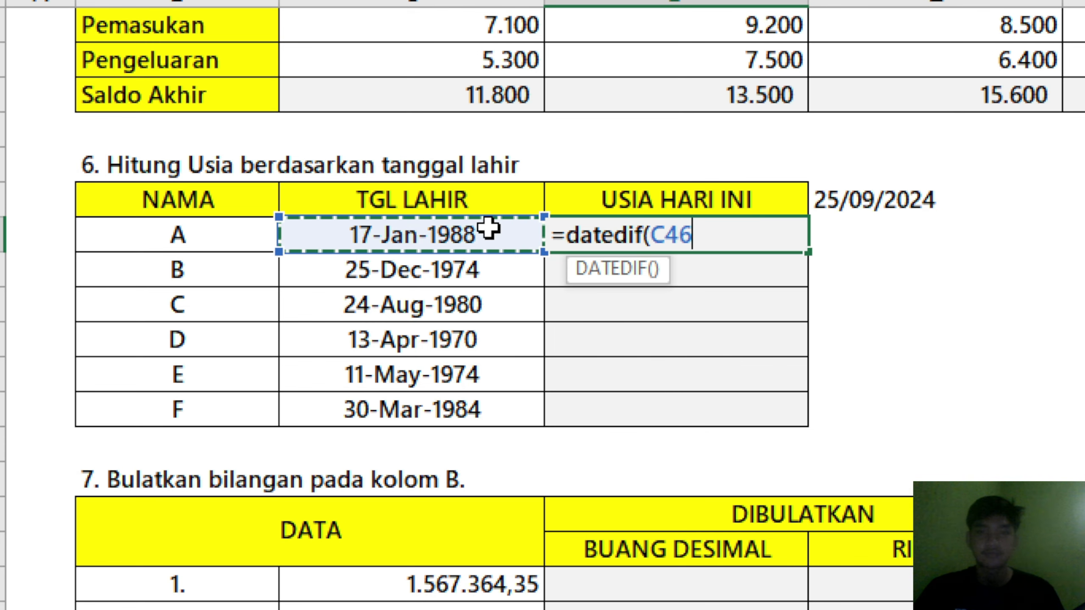
text(;)
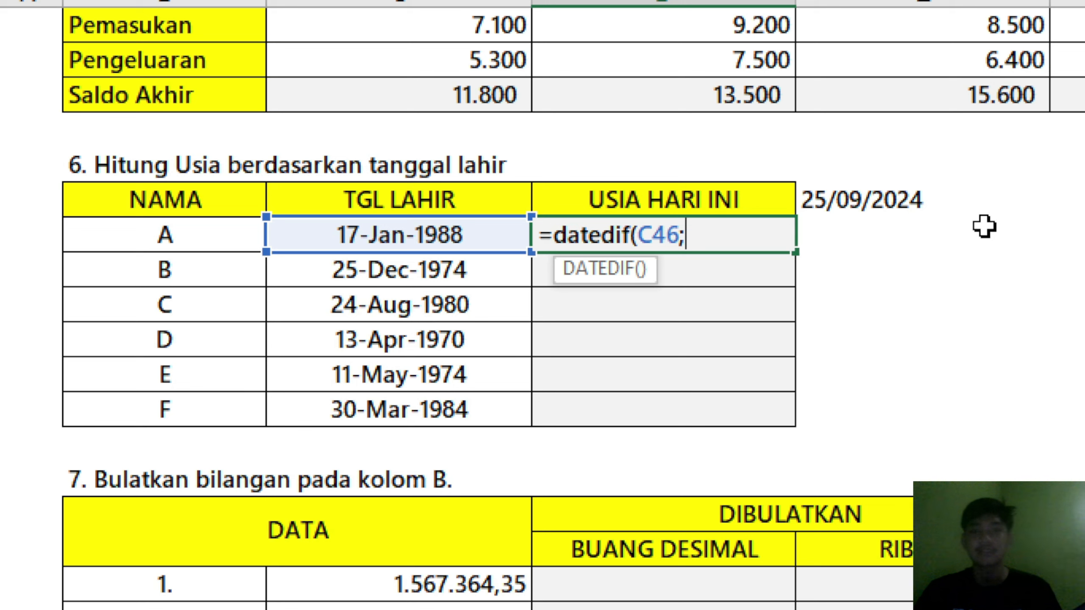
text(t)
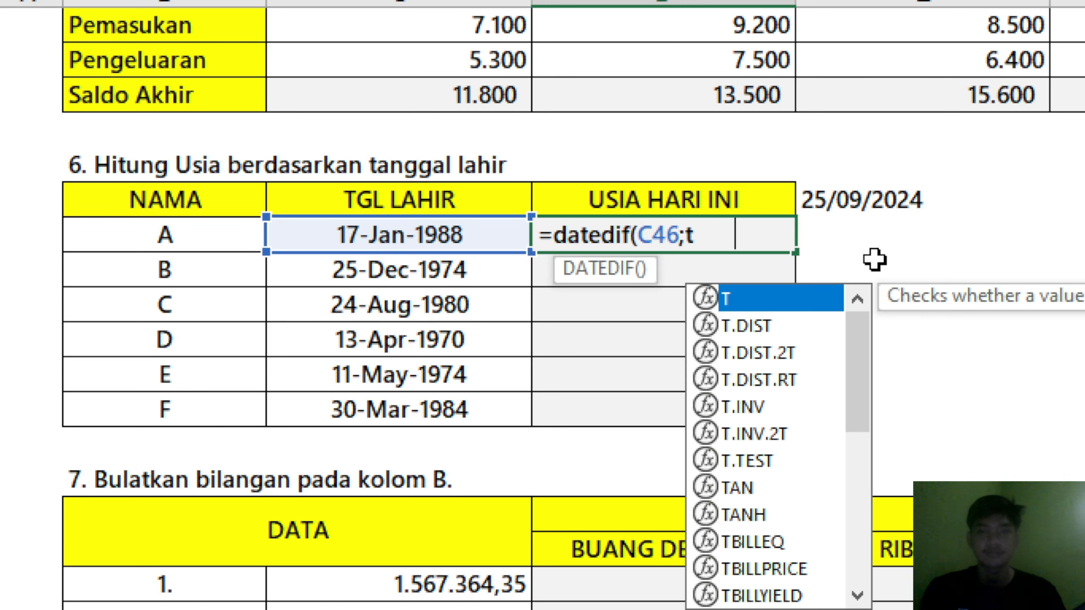
text(oday)
key(Tab)
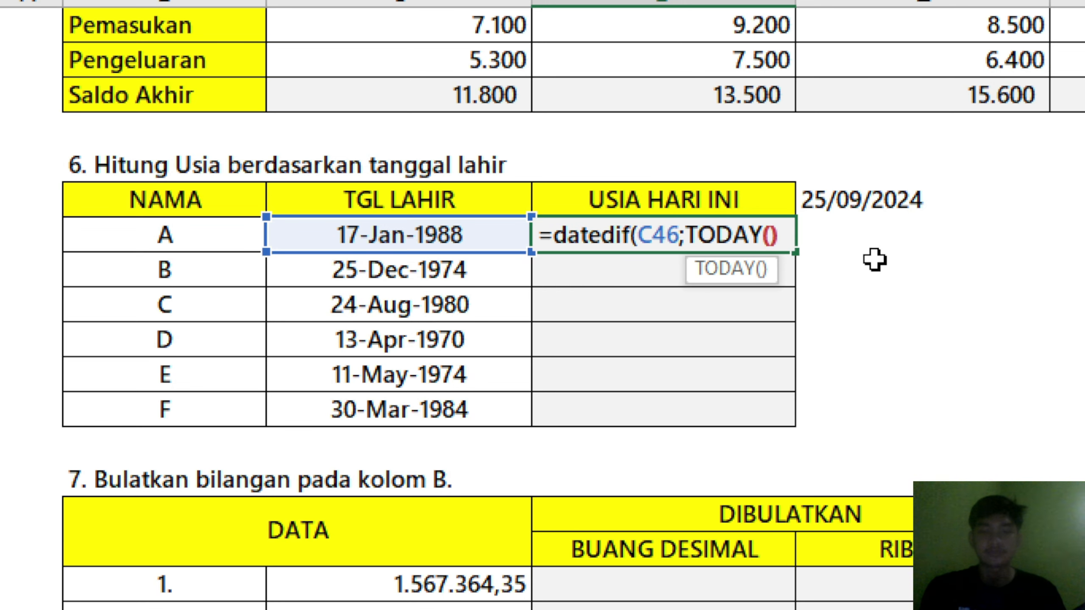
text();")
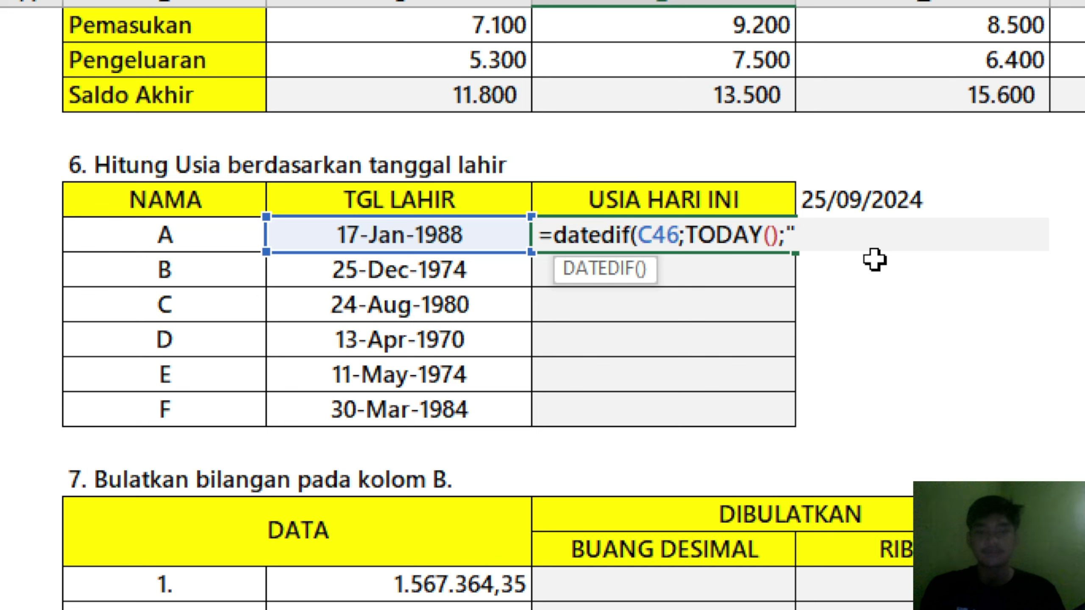
text(Y")
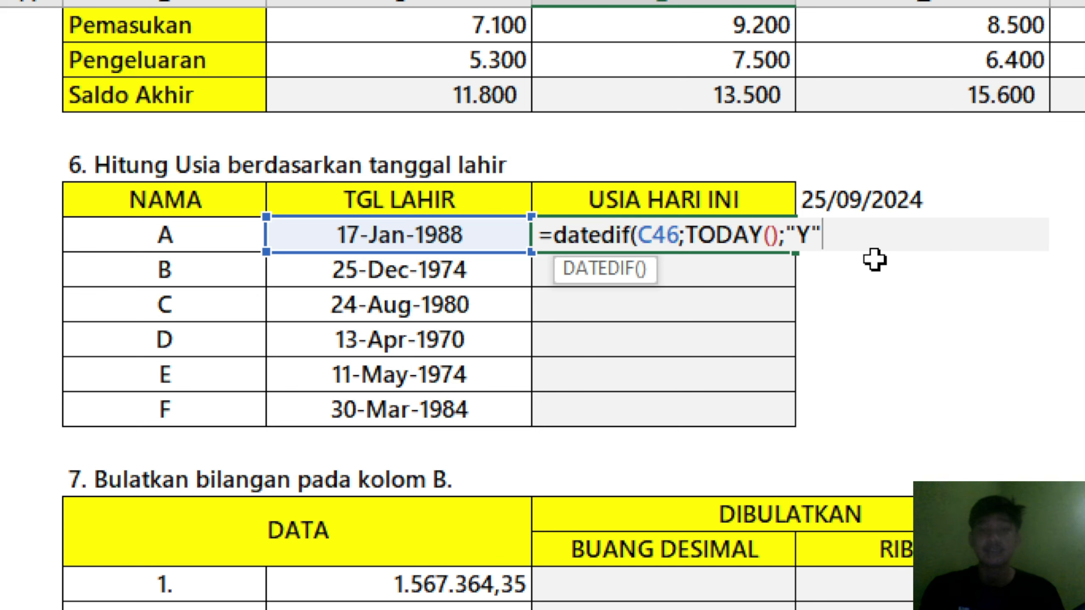
text())
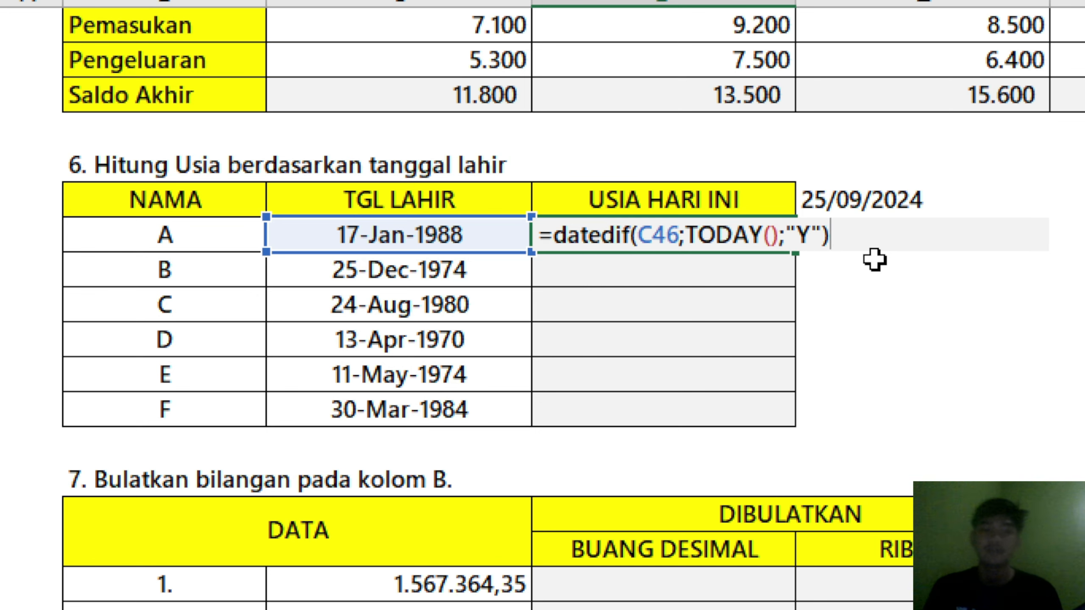
key(ctrl+Return)
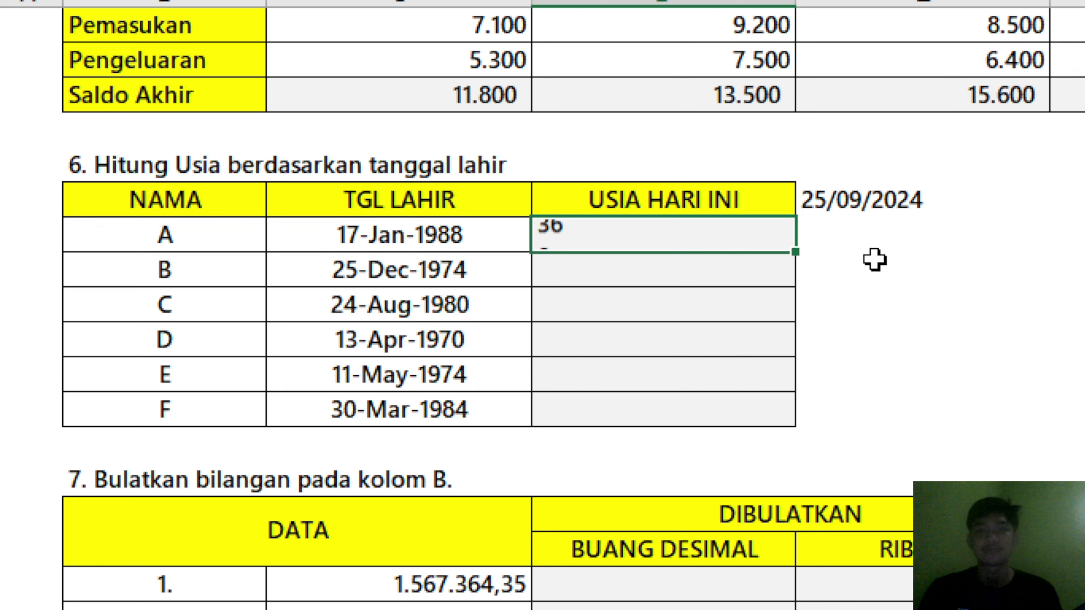
double_click(796, 253)
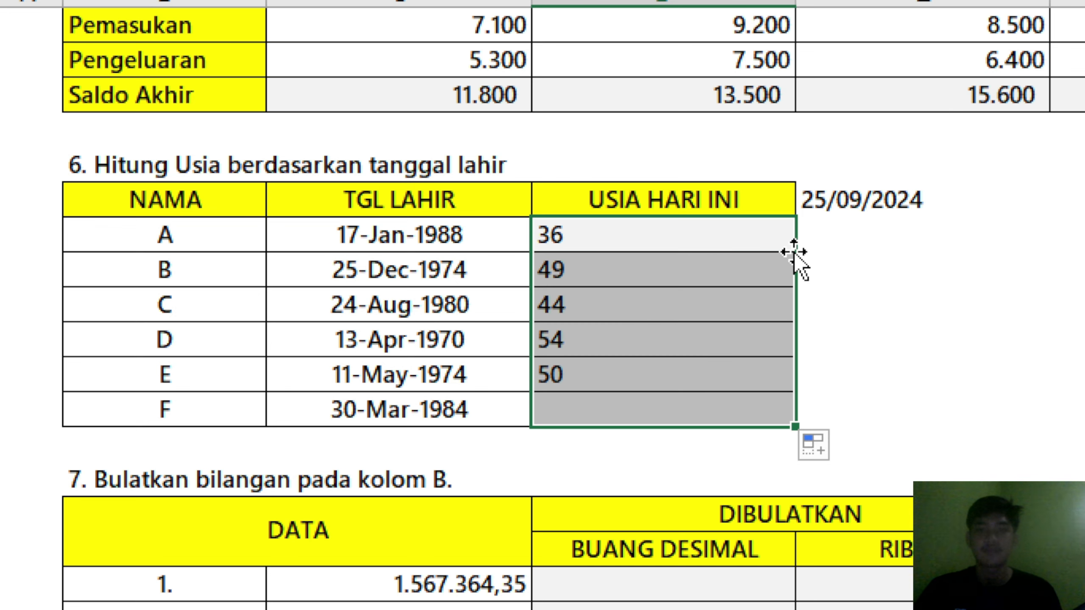
click(758, 238)
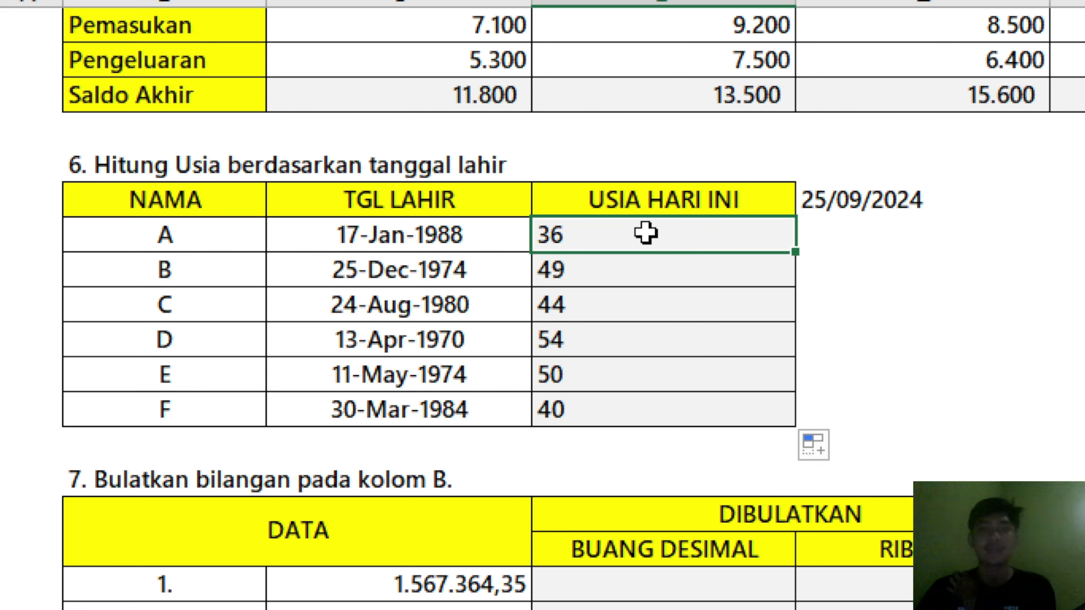
- Apply the custom number format General "Tahun" to the ages in D46:D51 and center them horizontally
drag(647, 235, 606, 398)
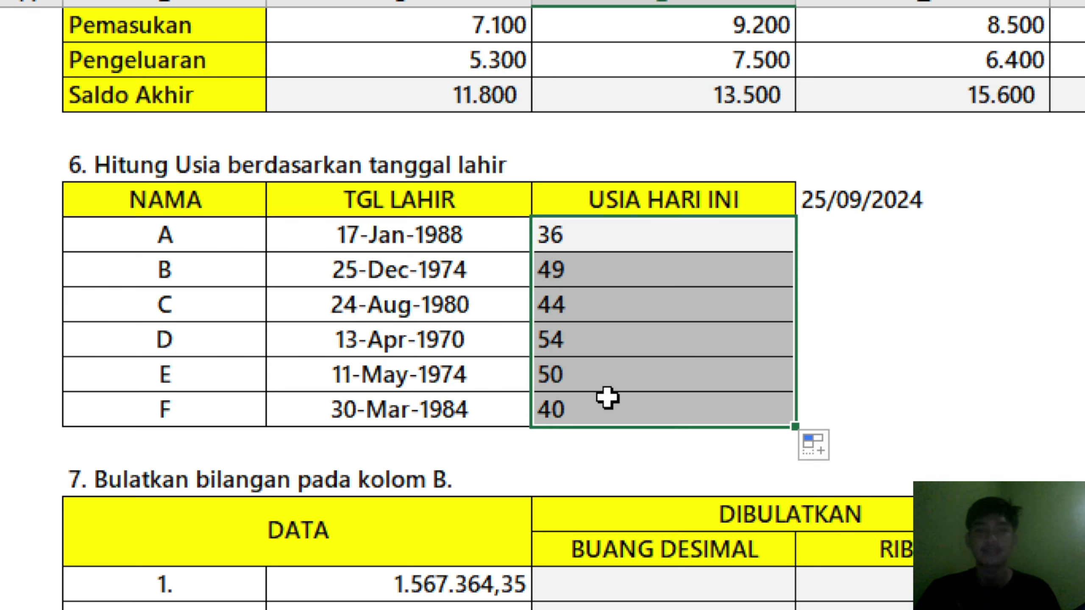
right_click(628, 293)
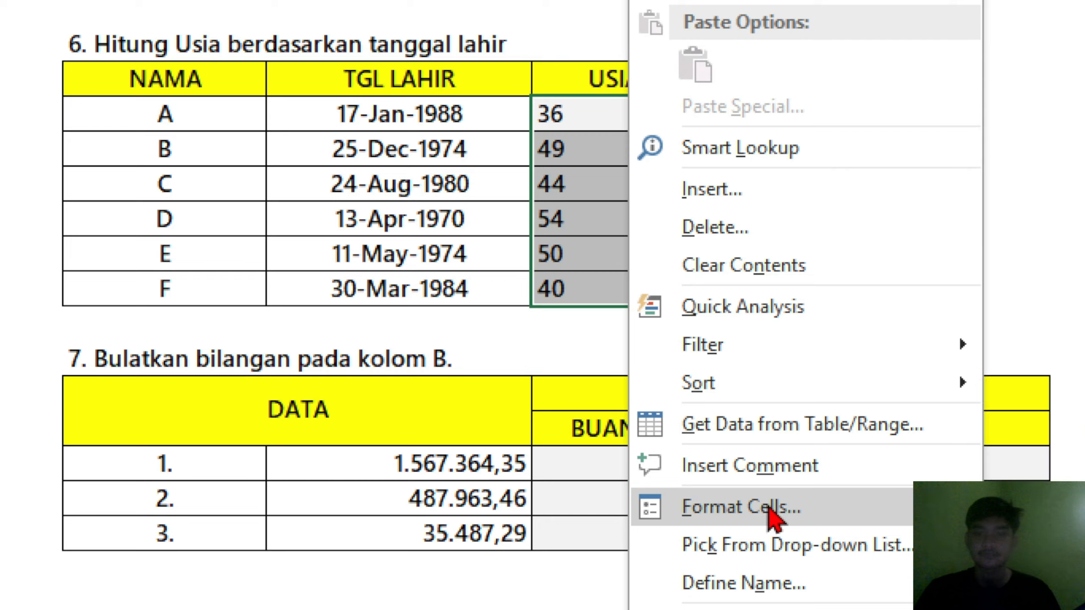
click(767, 506)
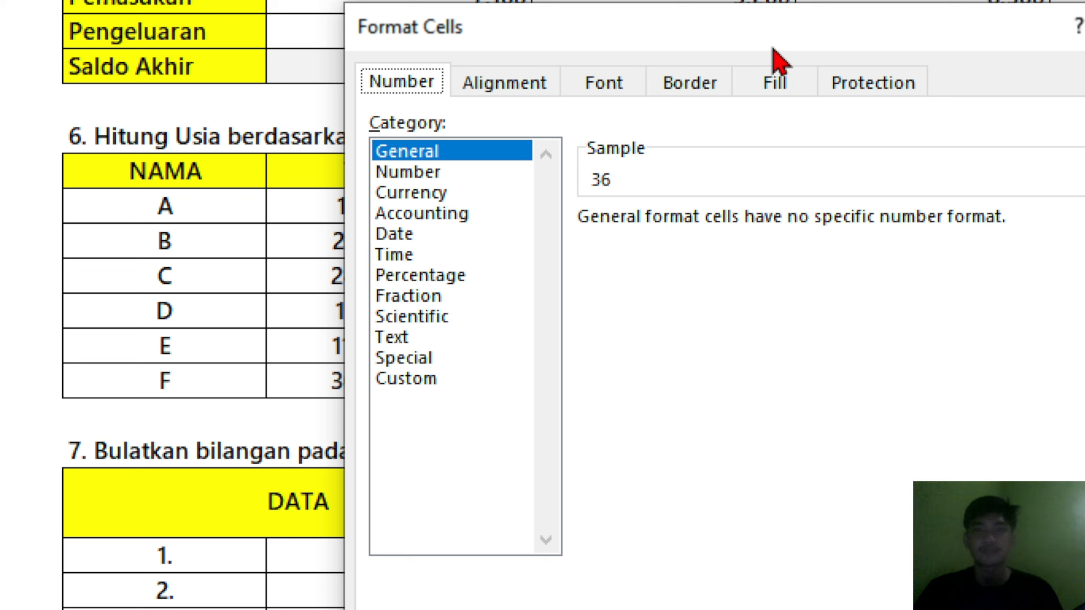
click(410, 378)
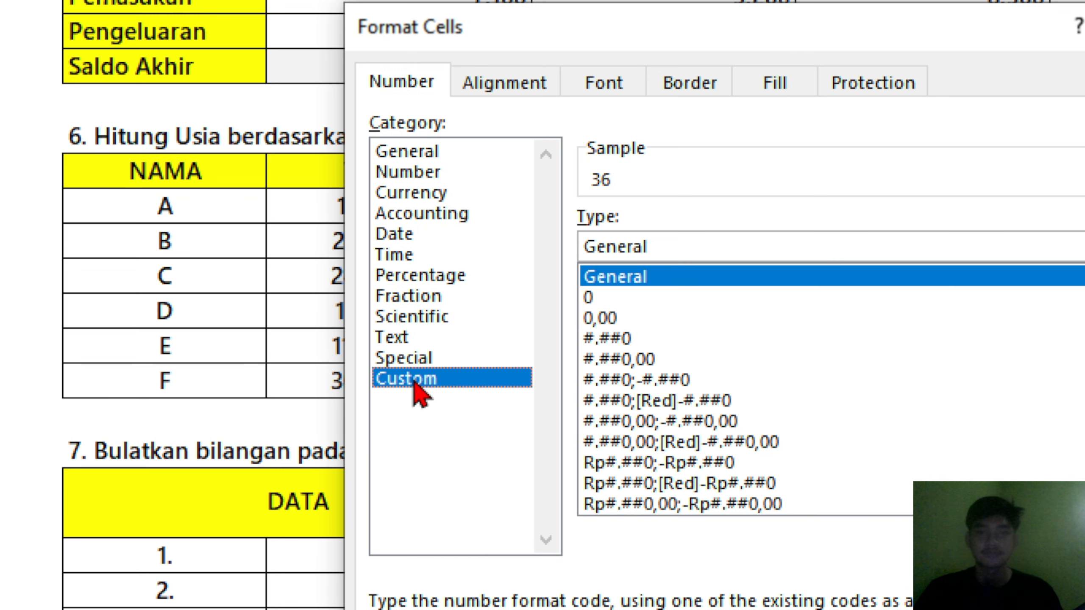
click(686, 245)
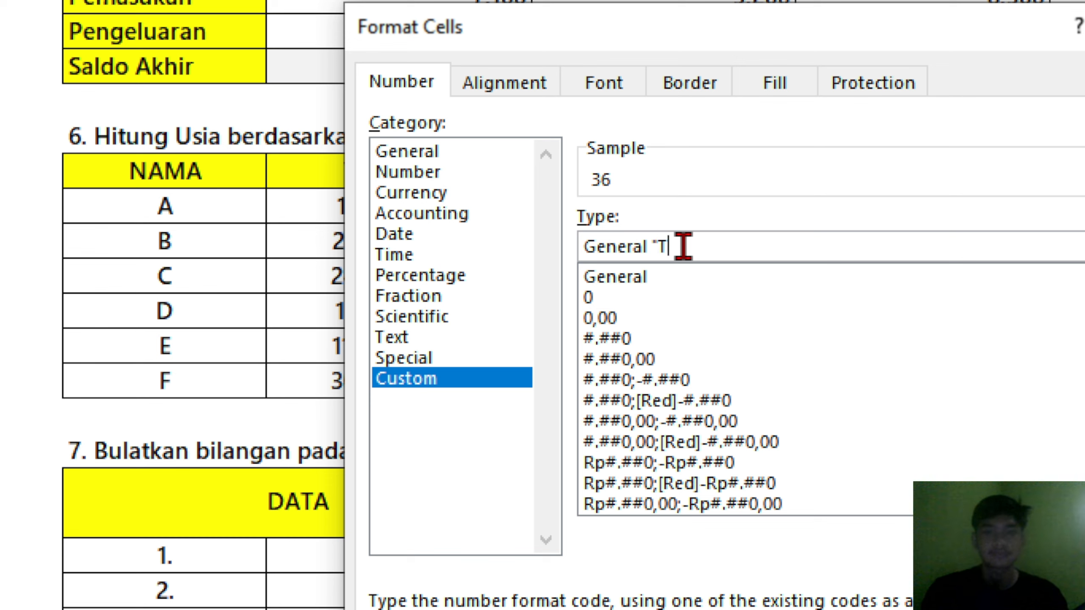
text("Tahun")
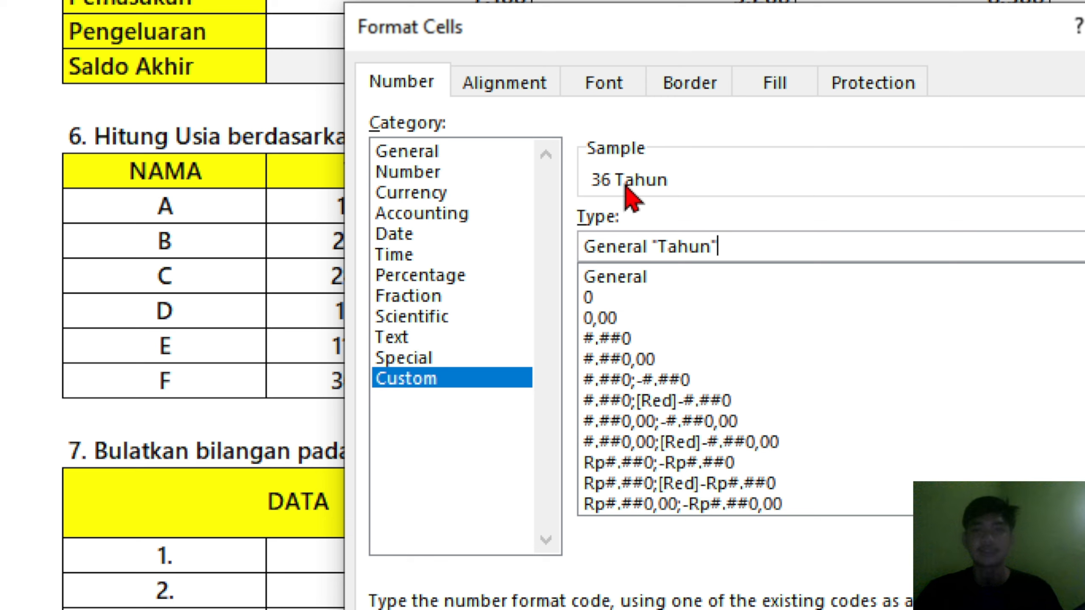
key(Return)
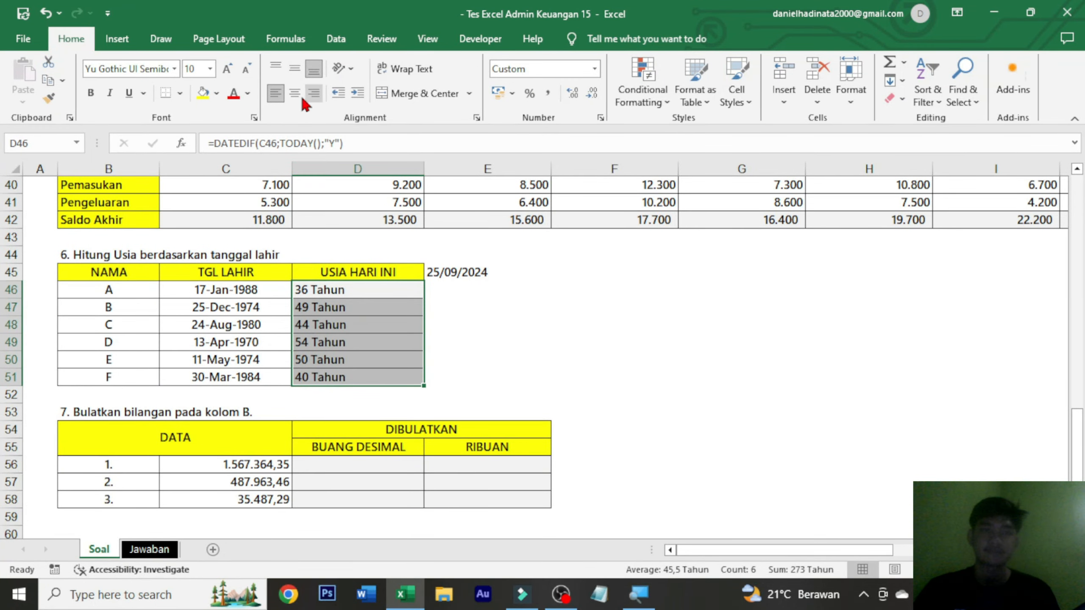
click(300, 95)
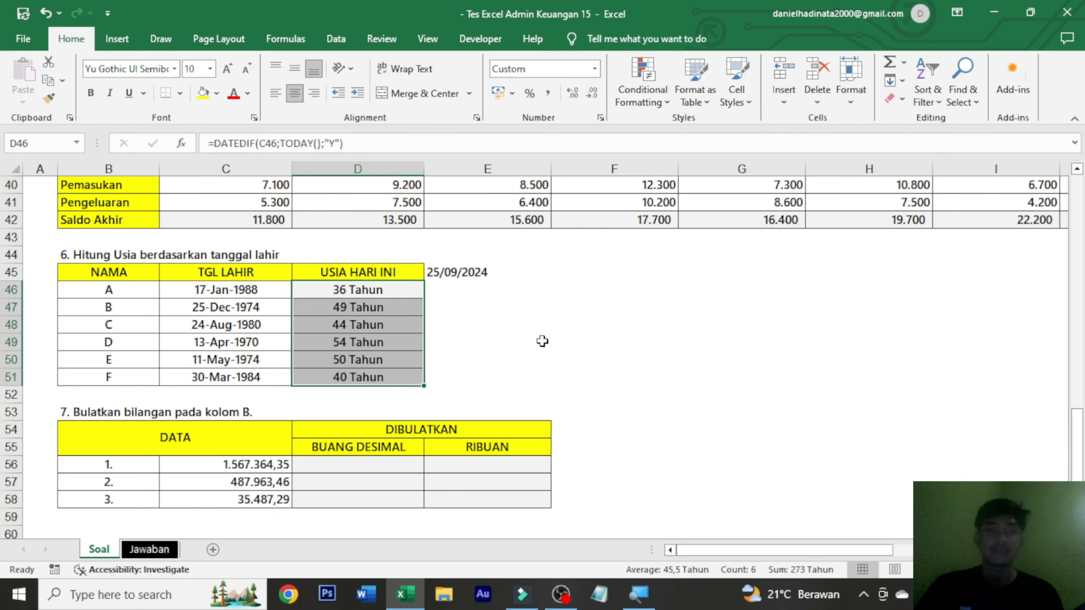
- Examine question 7's data values and the empty BUANG DESIMAL and RIBUAN answer cells
scroll(542, 341, down, 1)
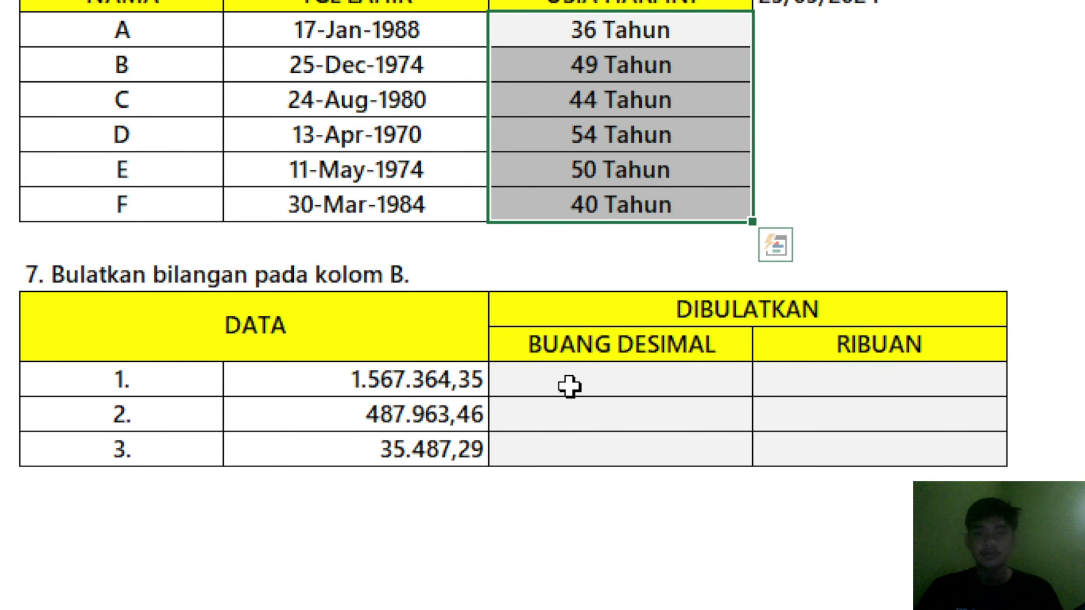
drag(684, 380, 824, 441)
click(700, 383)
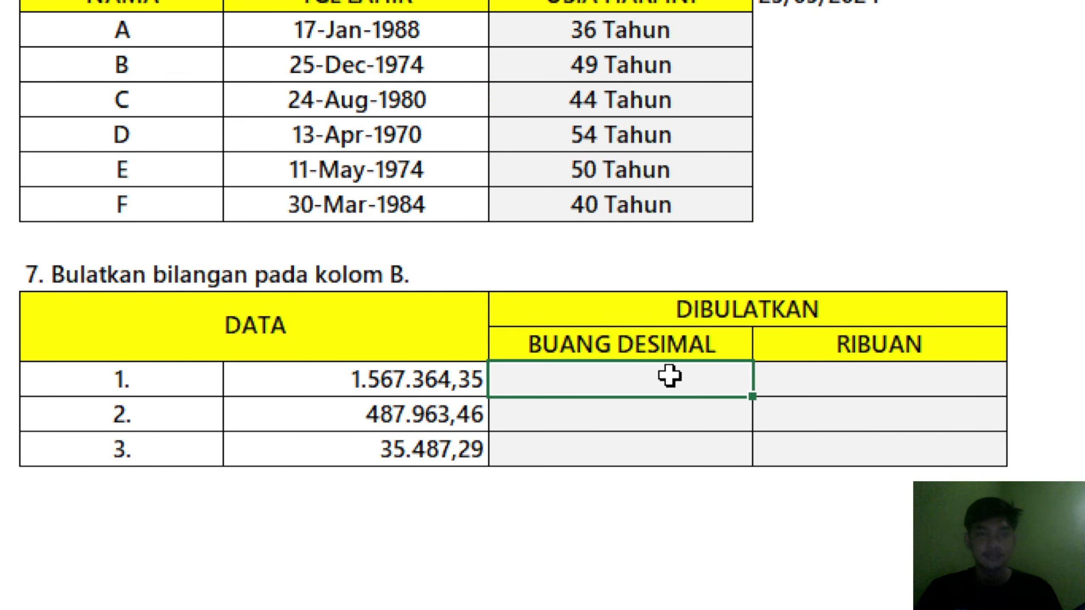
click(317, 385)
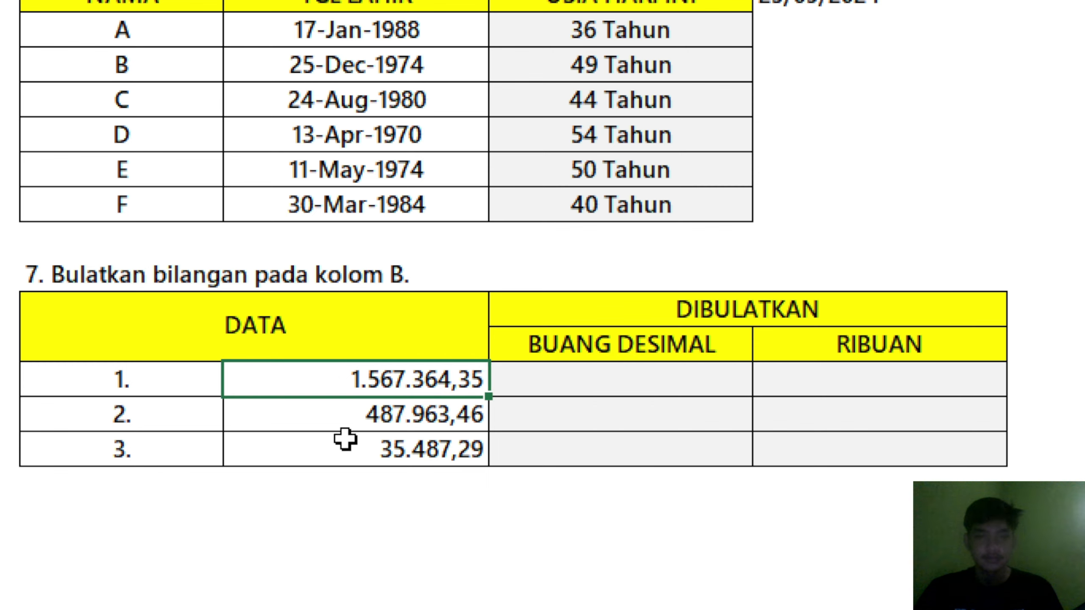
- Round question 7's first data value to no decimals in D56, under BUANG DESIMAL, with =ROUND(C56;0)
drag(346, 439, 352, 379)
click(647, 369)
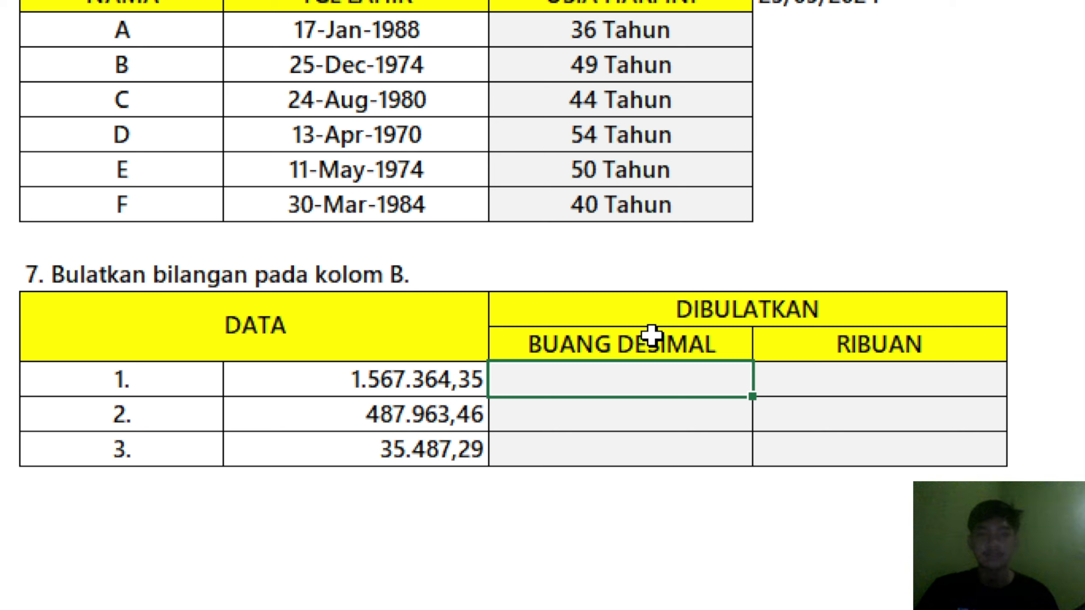
click(459, 384)
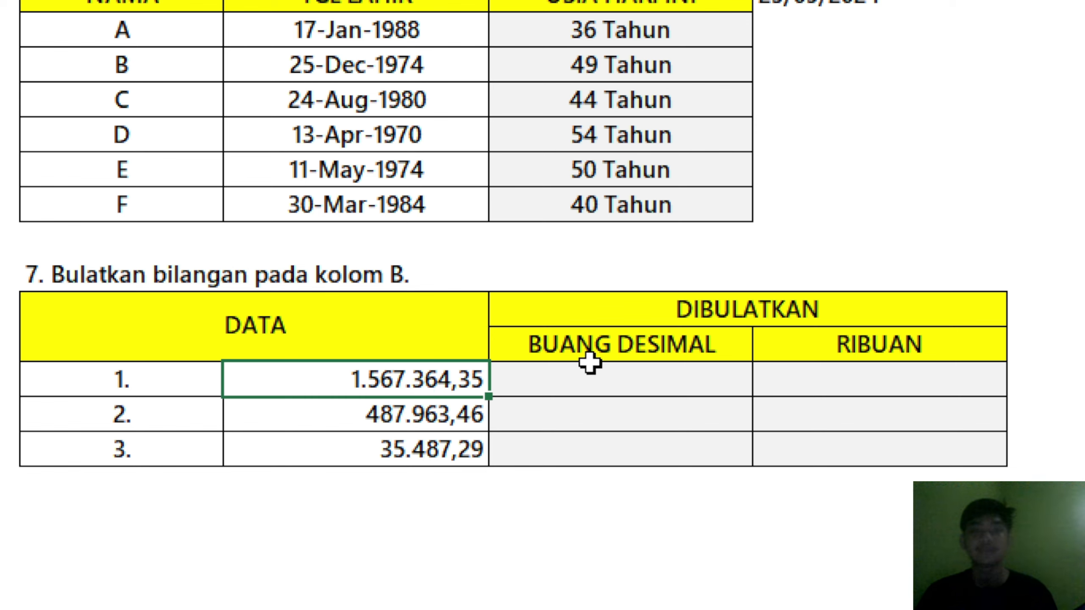
click(641, 367)
text(=)
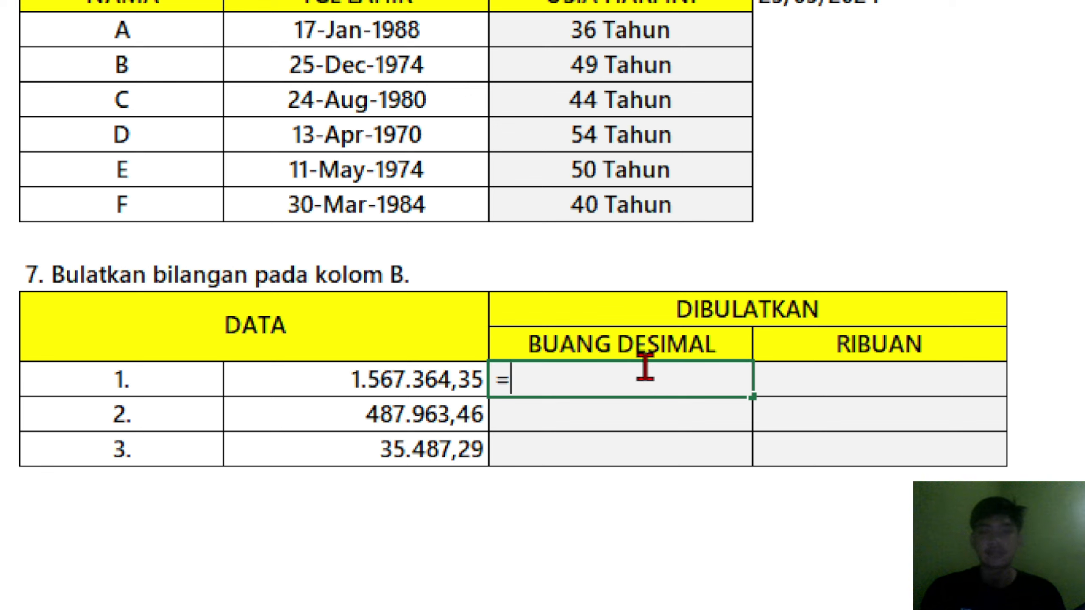
text(round)
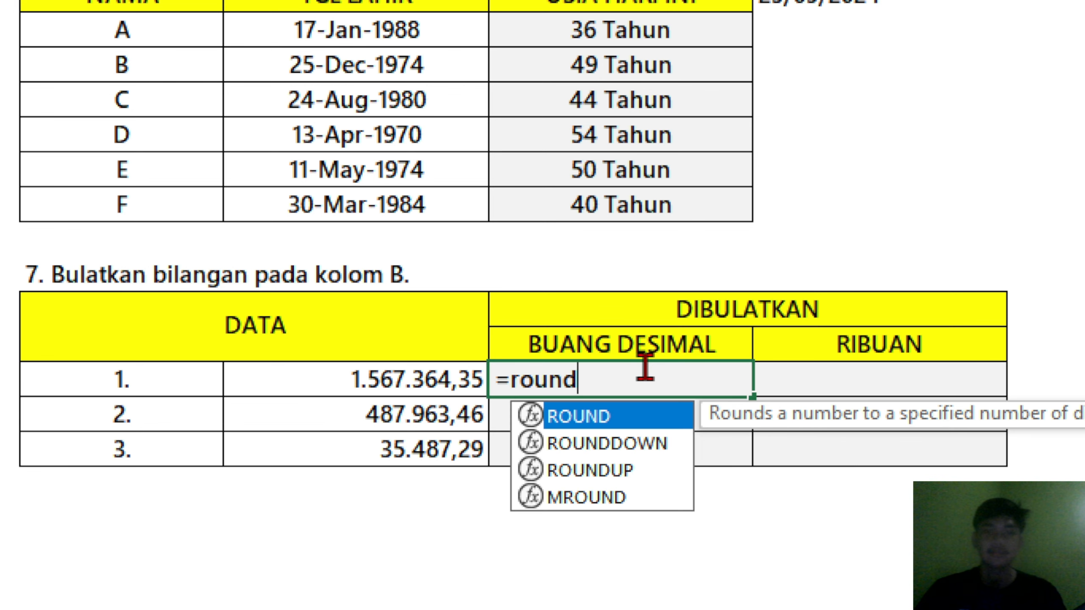
key(Tab)
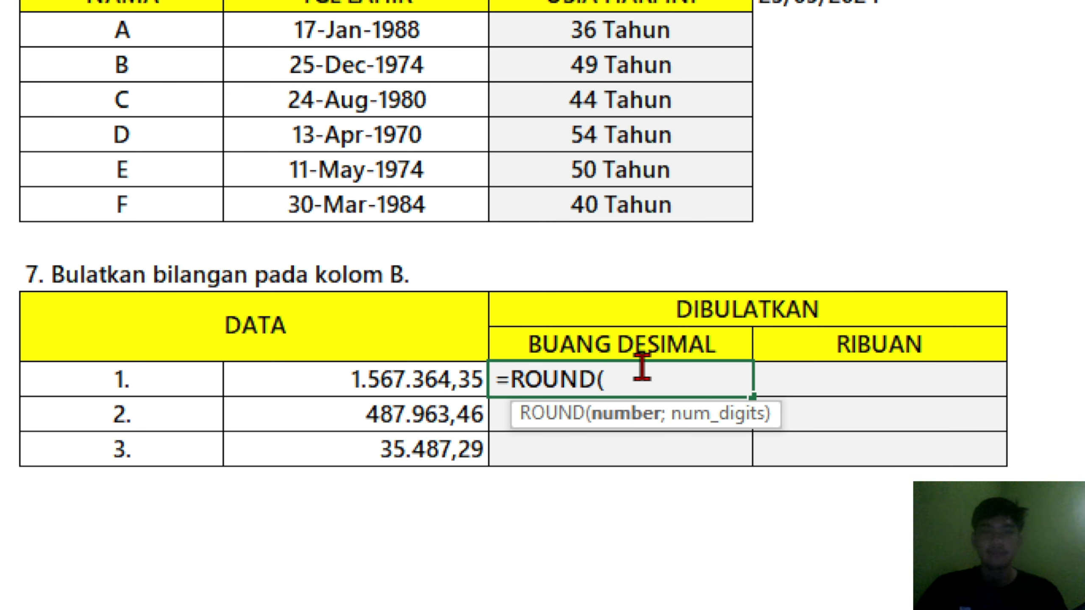
click(459, 378)
text(;)
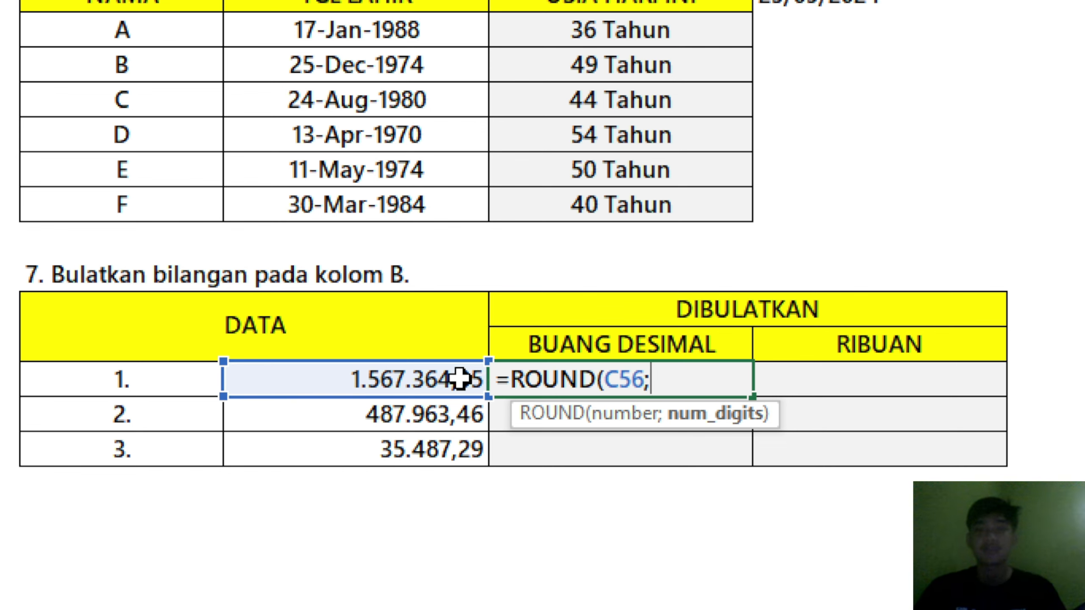
text(0))
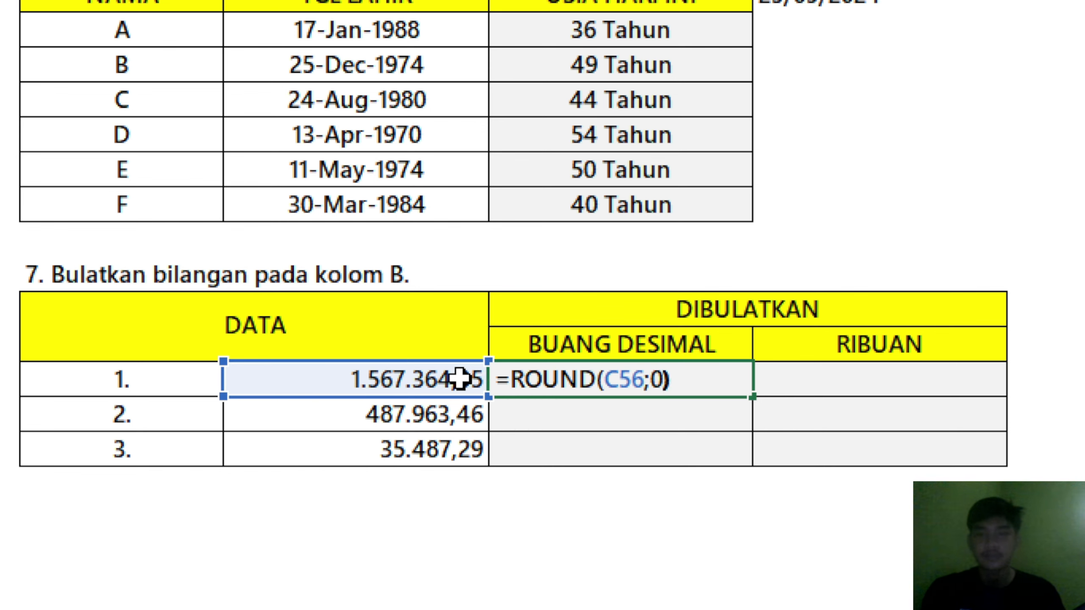